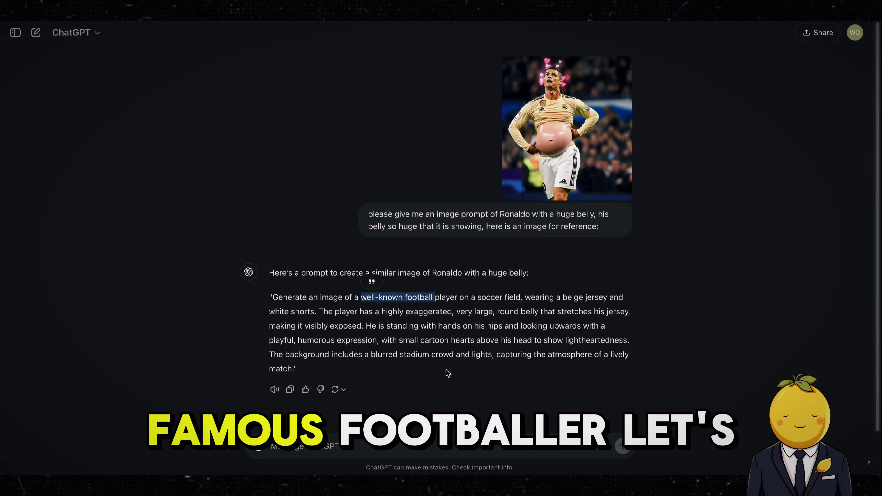
Ask ChatGPT to adapt its image prompt with "ok now tailor that prompt for Cristiano ronaldo".
text(ok now tailor that prompt for)
text( crisit)
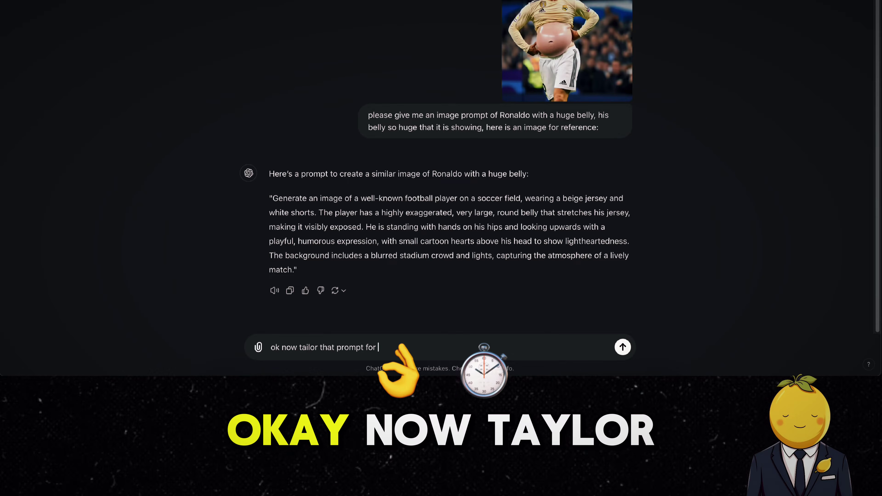
key(BackSpace)
text(sitano ronaldo)
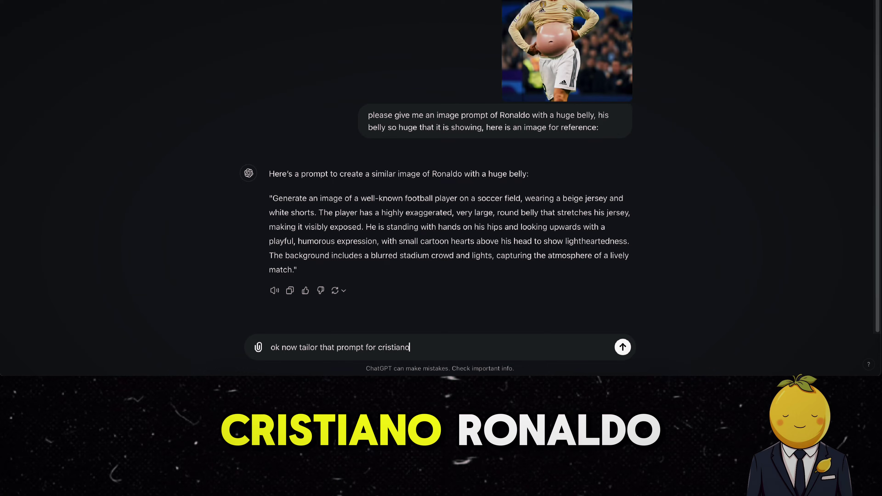
key(Return)
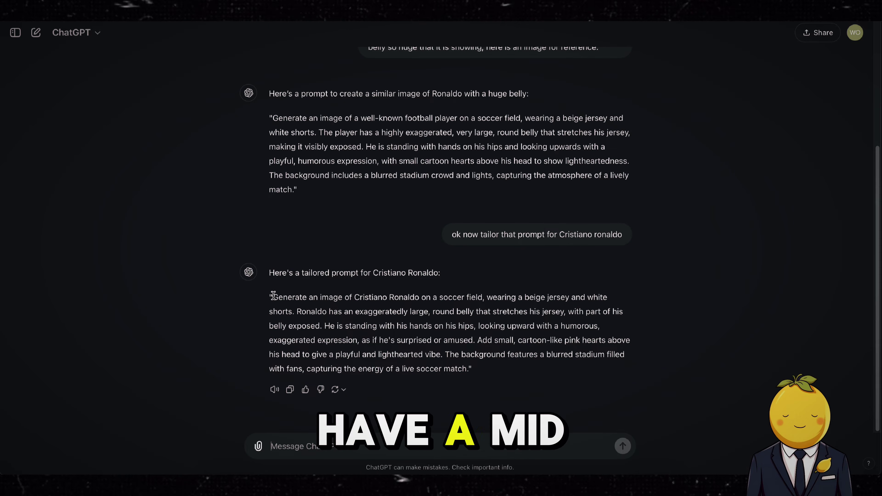
Copy the tailored Ronaldo prompt and submit it to Midjourney in Discord with /imagine and the aspect ratio --ar 9:16.
drag(271, 295, 469, 359)
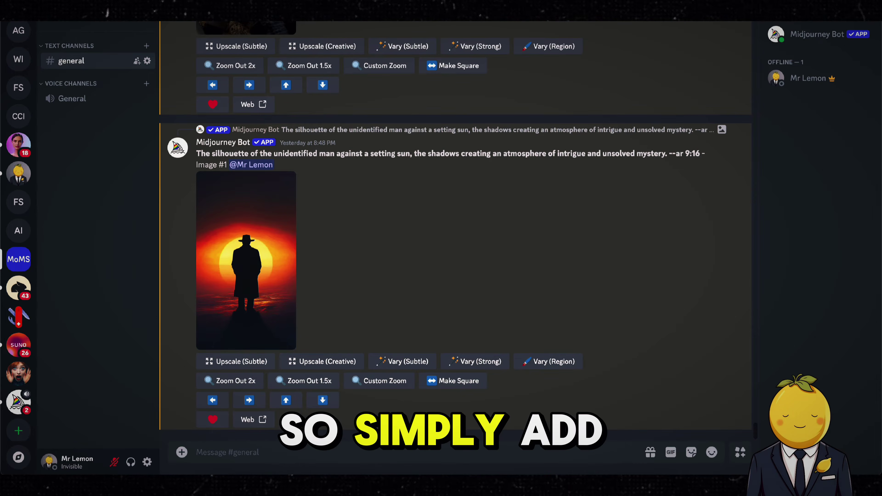
text(/imagine)
key(Return)
key(ctrl+v)
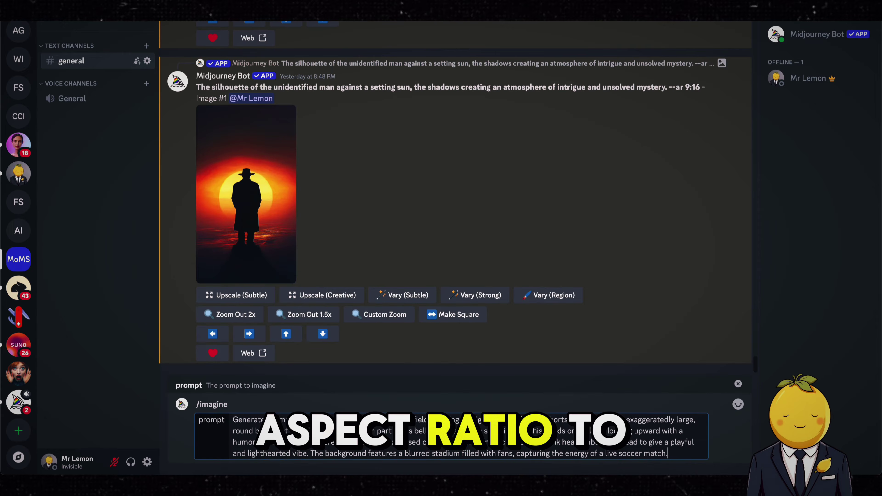
text(--ar 9)
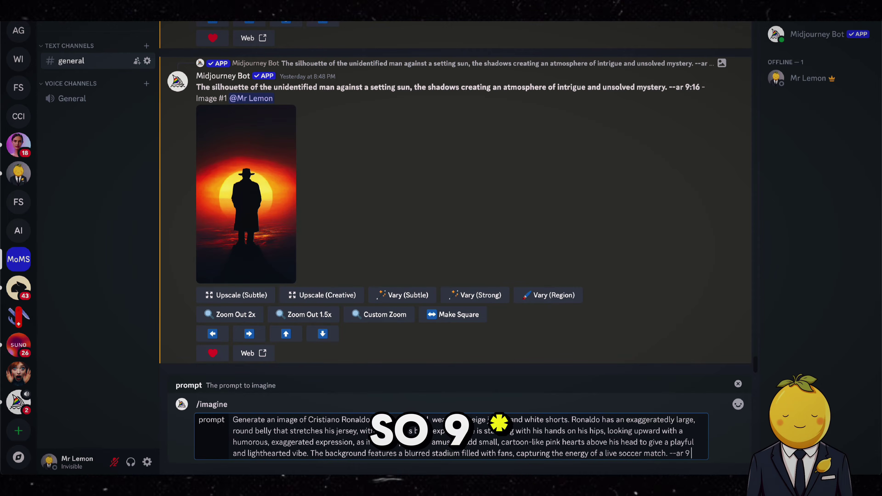
key(Return)
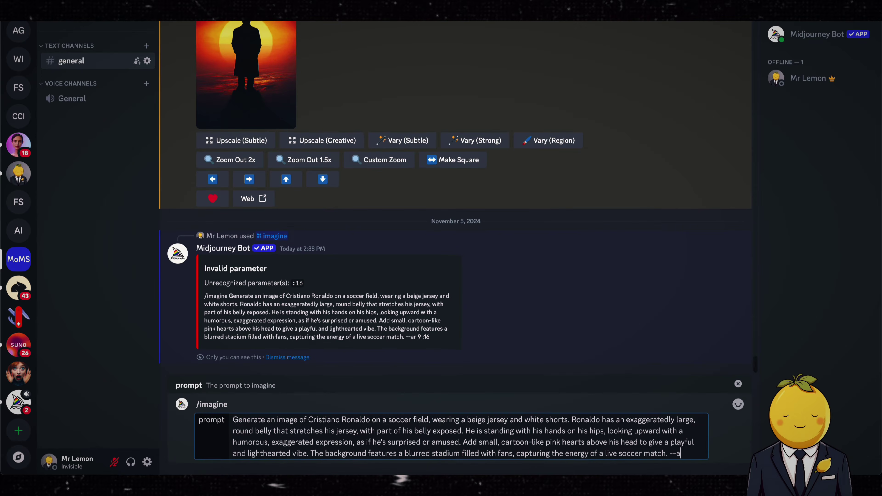
key(Return)
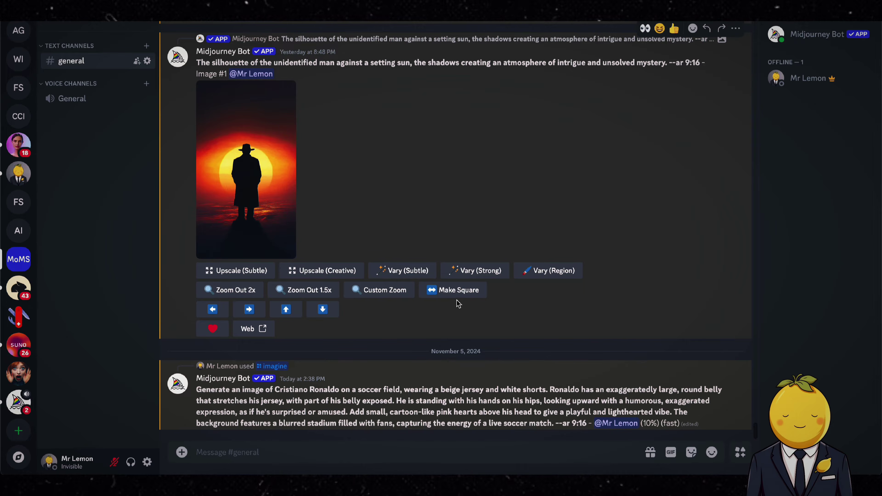
Inspect the Ronaldo image grid enlarged and upscale its second image.
click(270, 254)
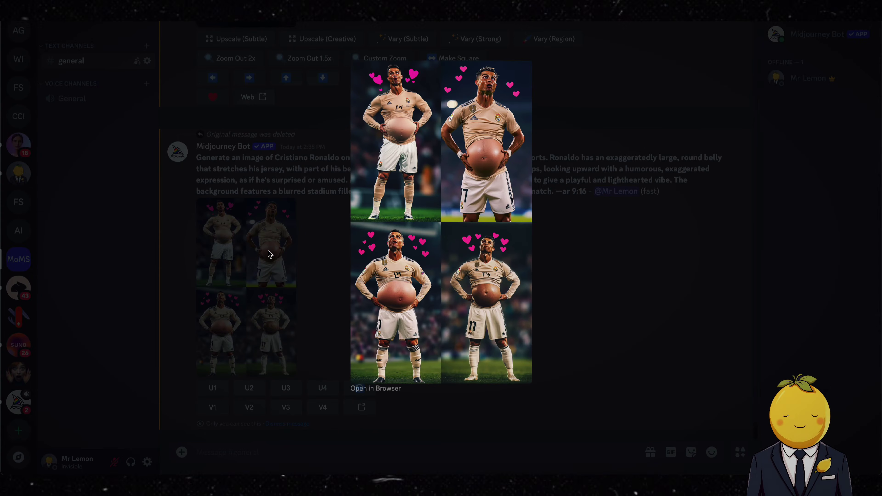
click(578, 251)
click(249, 388)
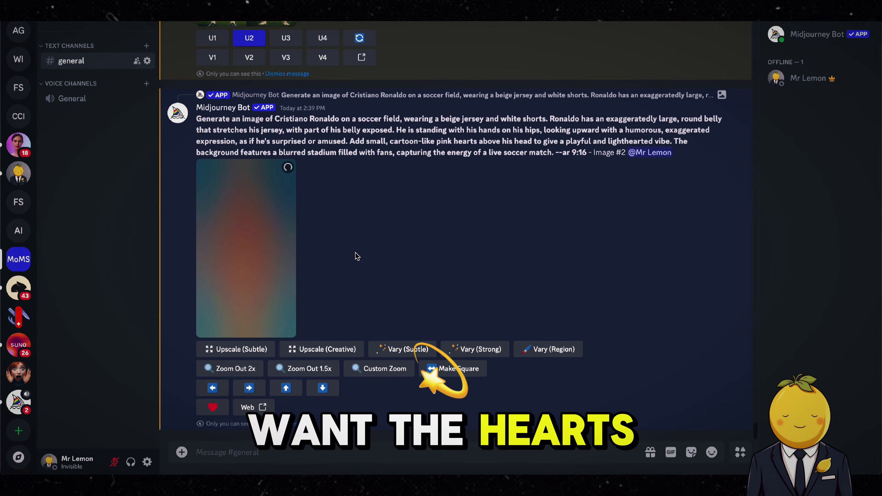
Open the upscaled Ronaldo image at full size and save it.
click(285, 242)
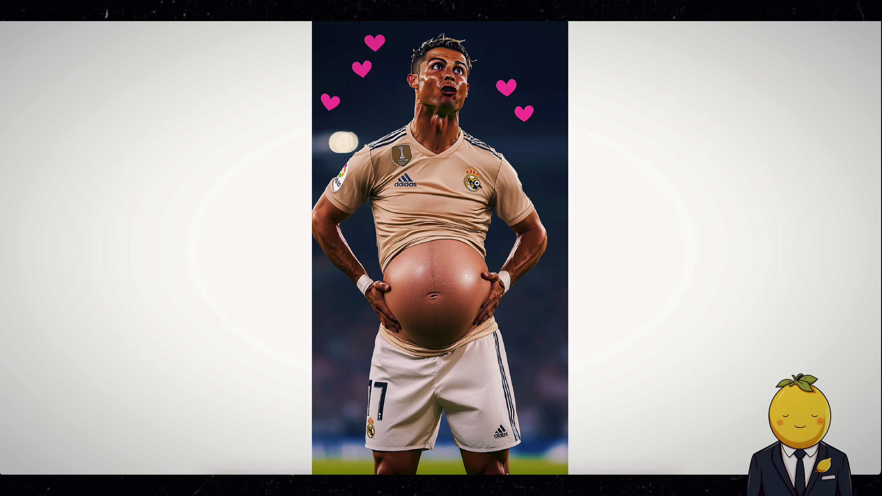
right_click(477, 129)
click(491, 136)
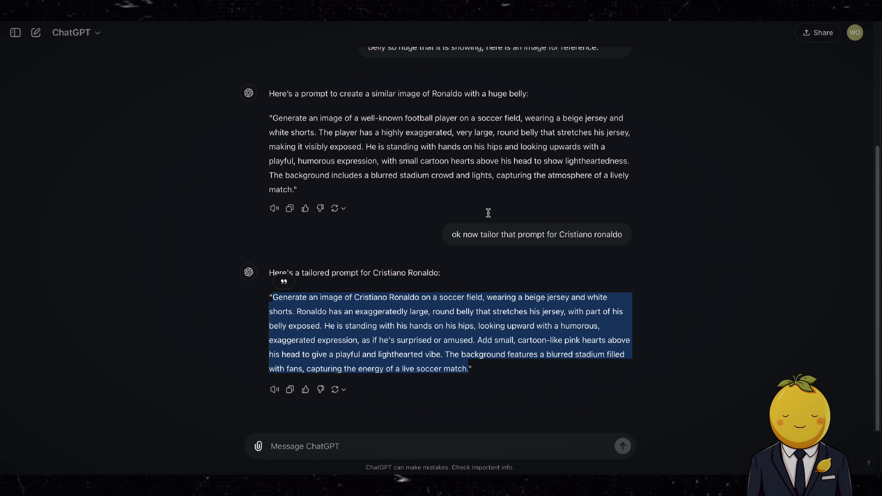
Ask ChatGPT for a Messi version of the prompt without the hearts, with him wearing his Barca shirt.
click(337, 446)
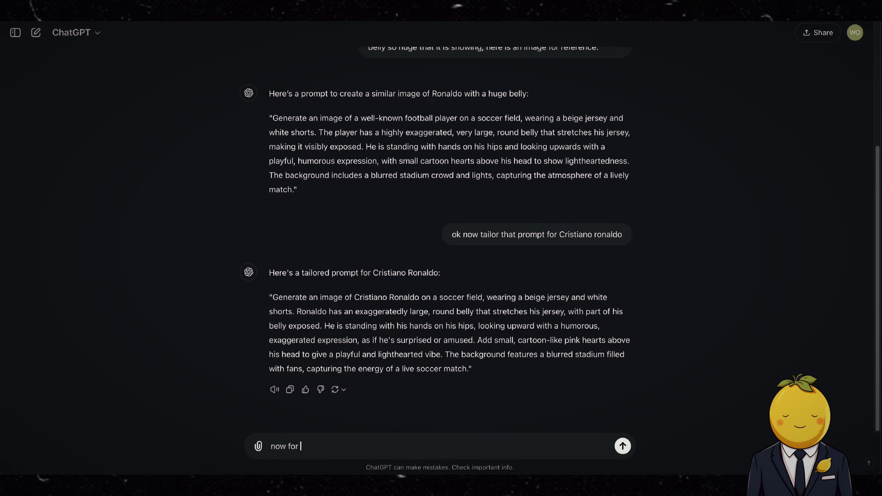
key(Return)
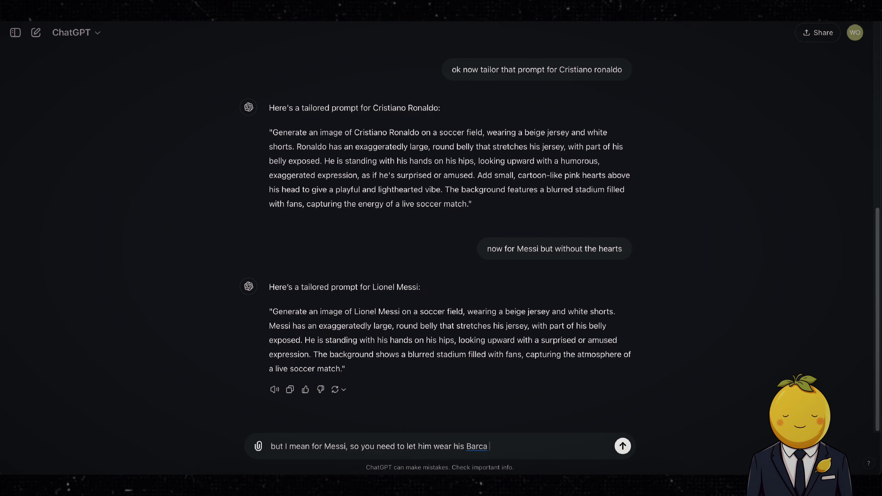
text(shirt)
key(Return)
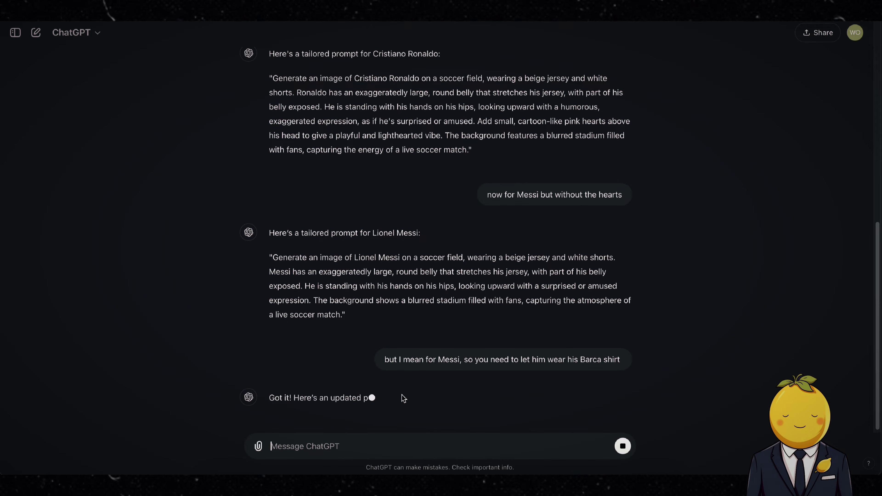
Ask ChatGPT to show Messi playing football, stressing that his belly is excessively large and popping out.
text(and he should play footb)
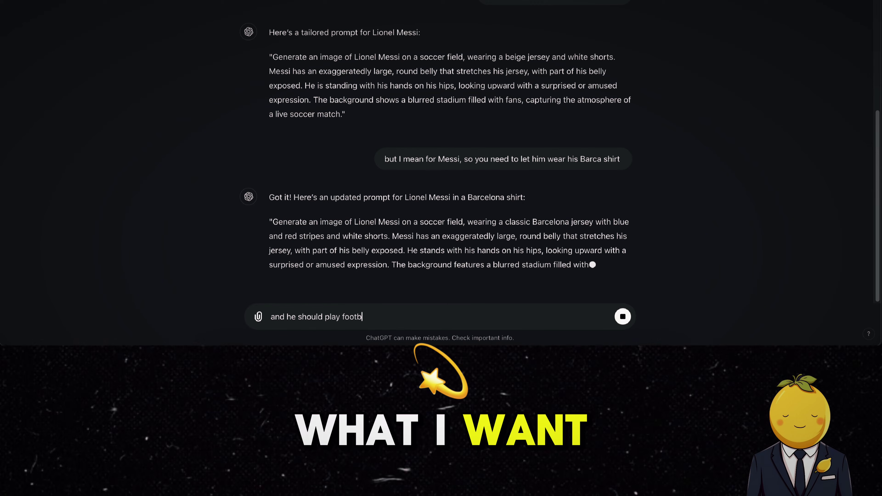
text(all... the most important is that his )
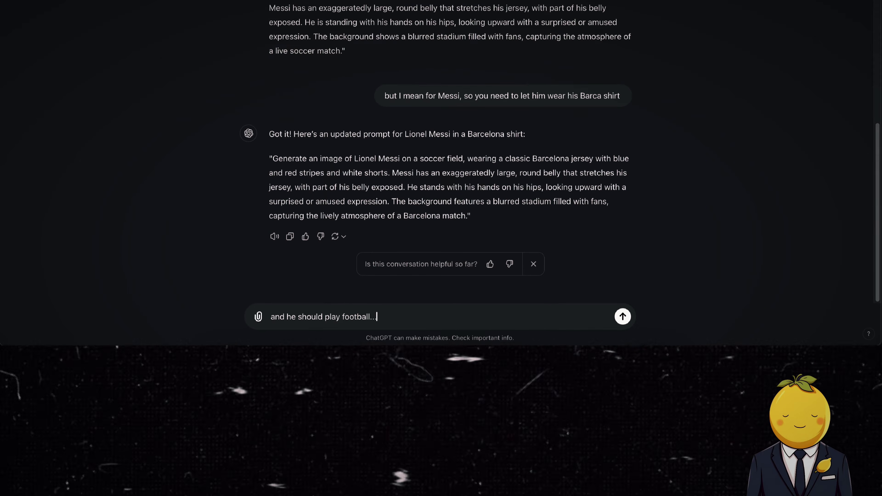
text(belly is exessivly large and that it is )
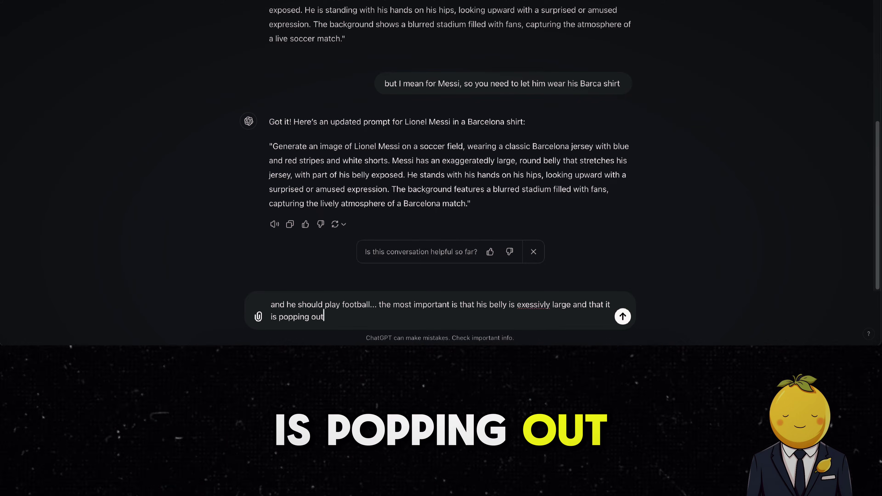
text(popping out)
key(Return)
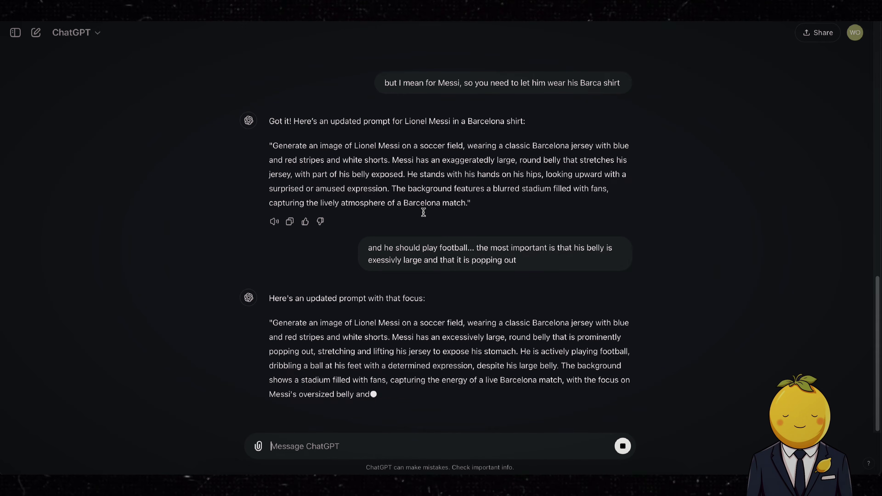
Copy the updated Messi prompt and submit it to Midjourney in place of the Ronaldo prompt with --ar 9:16.
drag(272, 297, 434, 363)
key(ctrl+c)
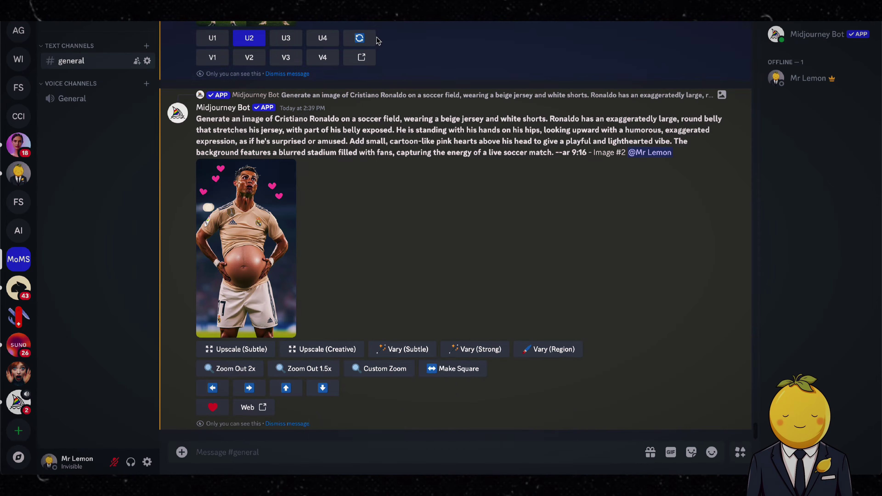
click(360, 38)
drag(342, 189, 437, 300)
key(ctrl+v)
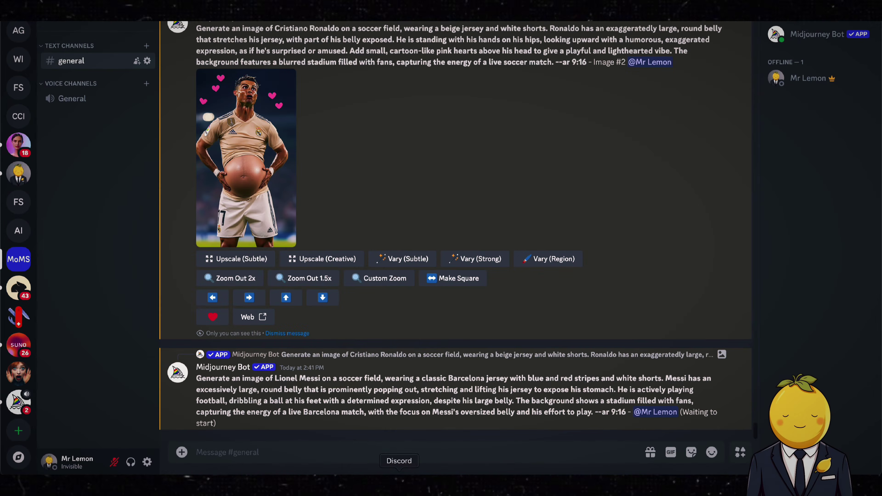
Return to ChatGPT and request the same image prompt for Neymar in his Brazil shirt.
click(355, 483)
click(339, 450)
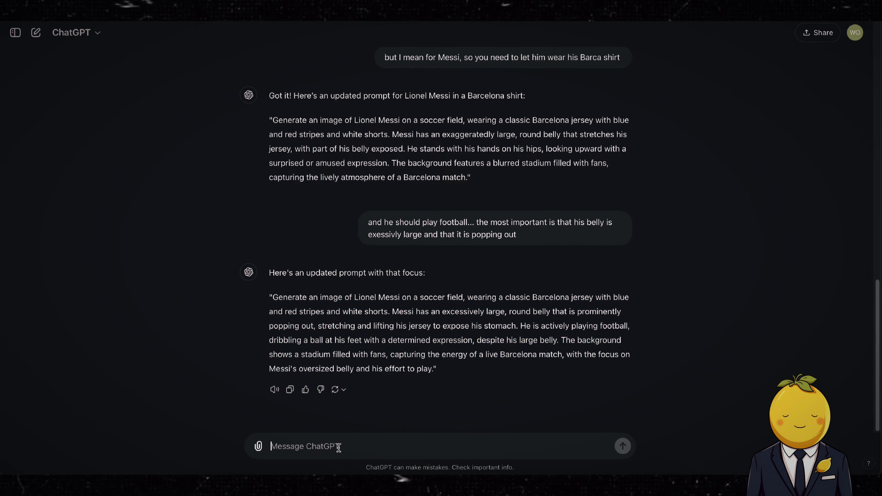
text(now for Neymar in his brazi)
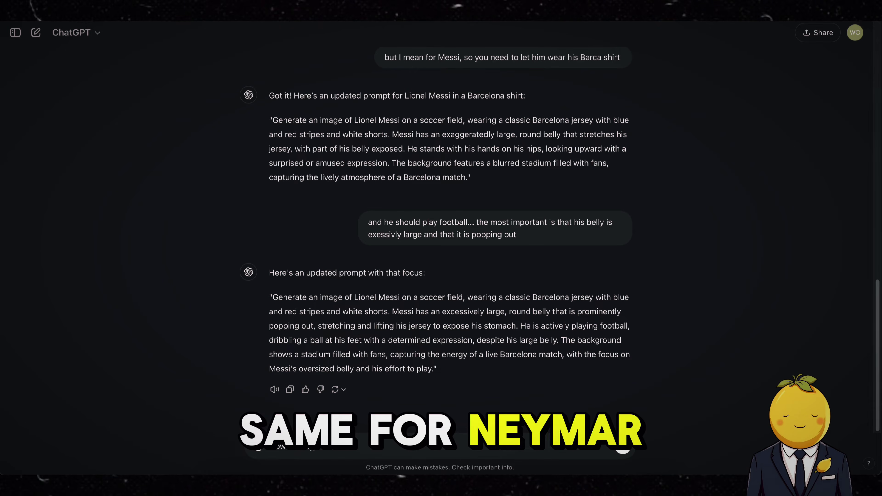
text(l shirt)
key(Return)
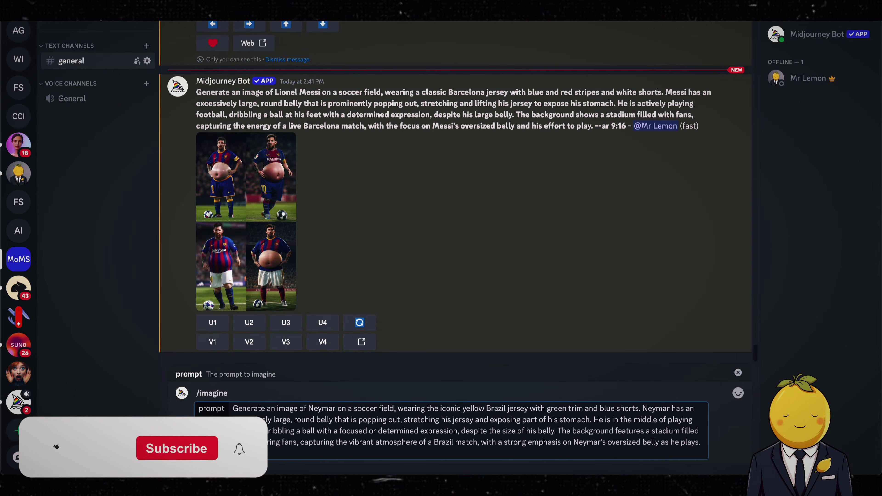
Inspect the Messi and Mbappé image grids in Midjourney, and resubmit the Ronaldo prompt without the hearts sentence at --ar 9:16.
click(255, 268)
click(256, 268)
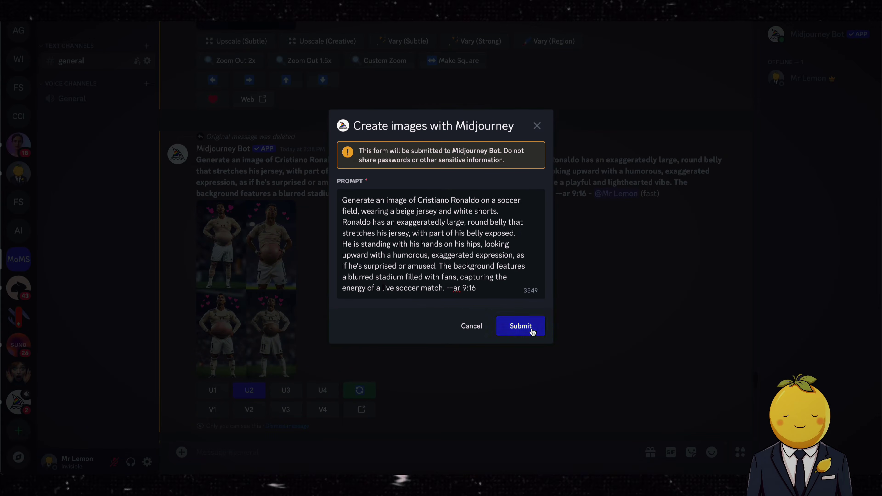
click(527, 330)
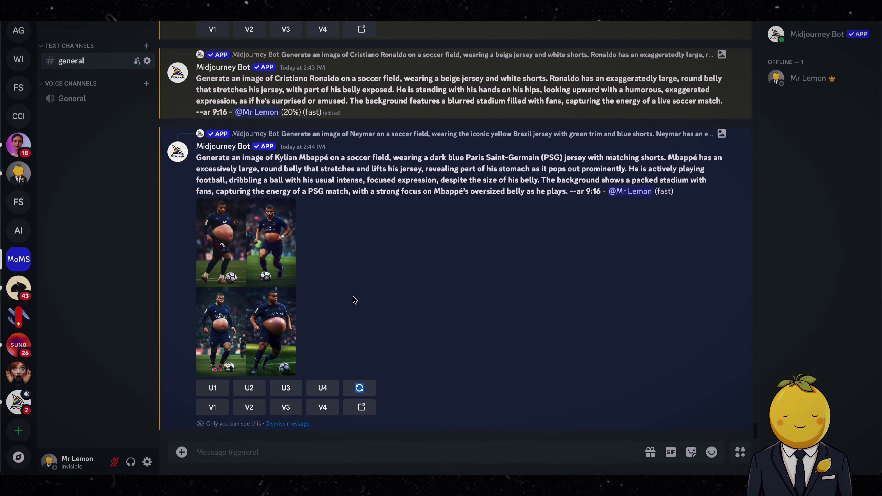
click(267, 299)
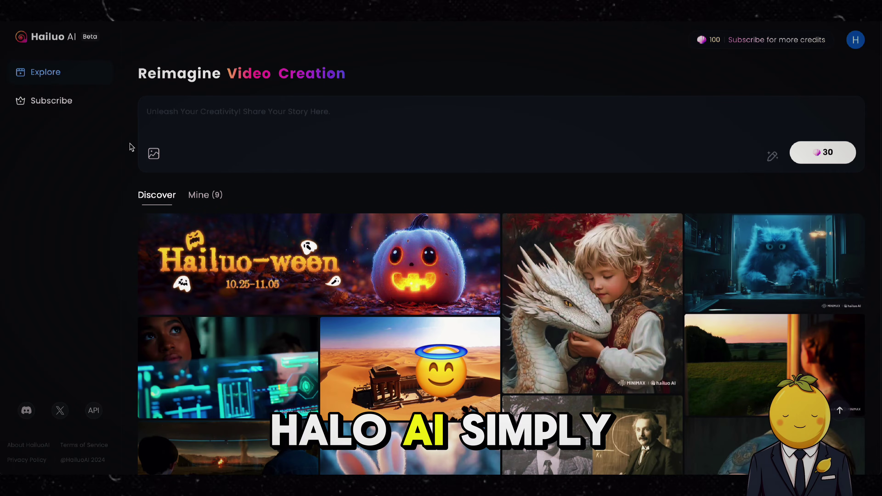
Start an image upload in Hailuo AI and browse the Downloads folder for the generated footballer images.
click(153, 154)
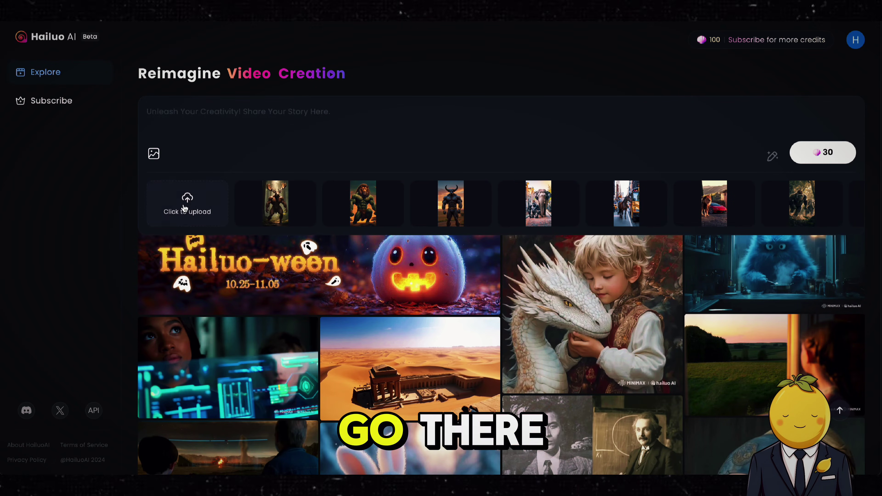
click(188, 203)
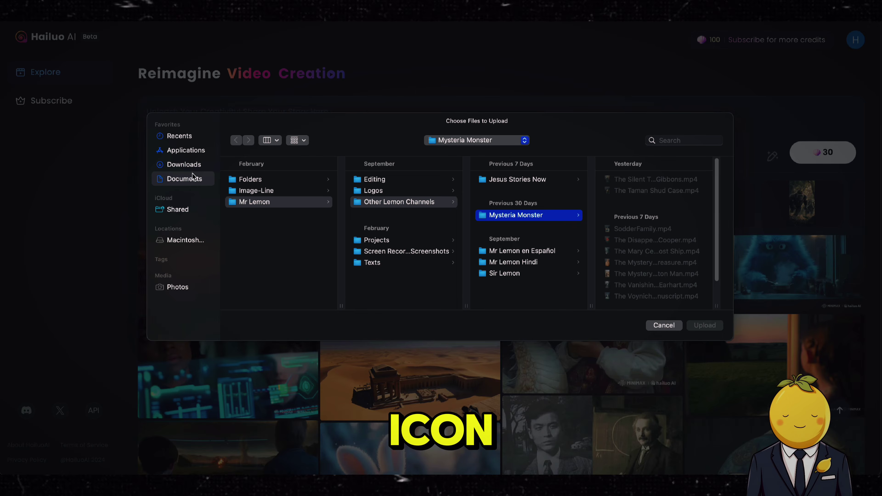
click(189, 165)
click(273, 235)
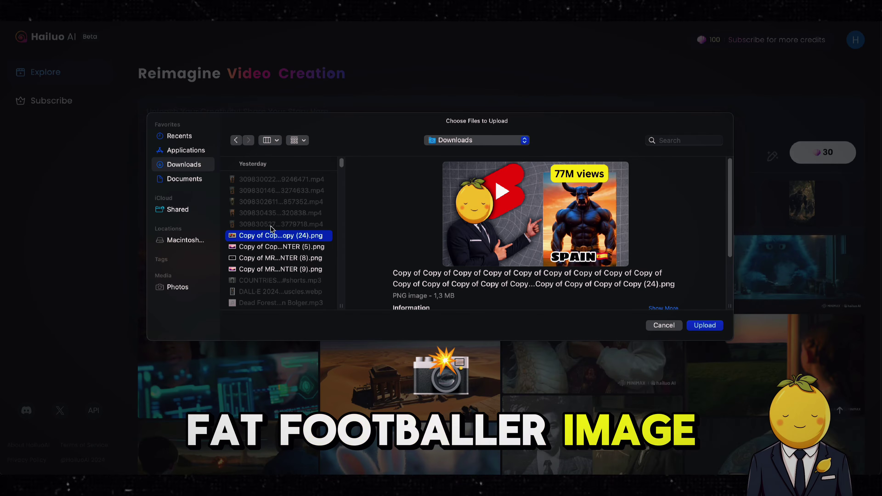
scroll(274, 227, down, 3)
scroll(272, 227, up, 5)
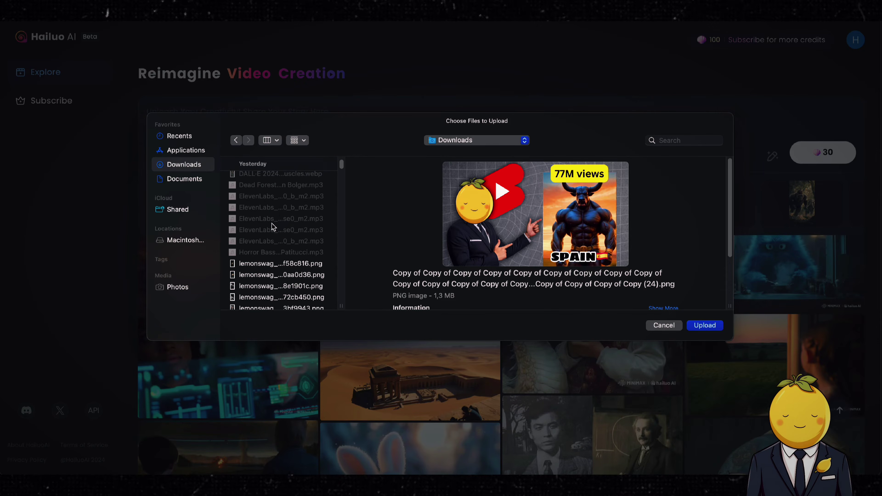
Preview the footballer images in Downloads and upload the Ronaldo image without hearts, the file ending e1066c4.png.
click(288, 180)
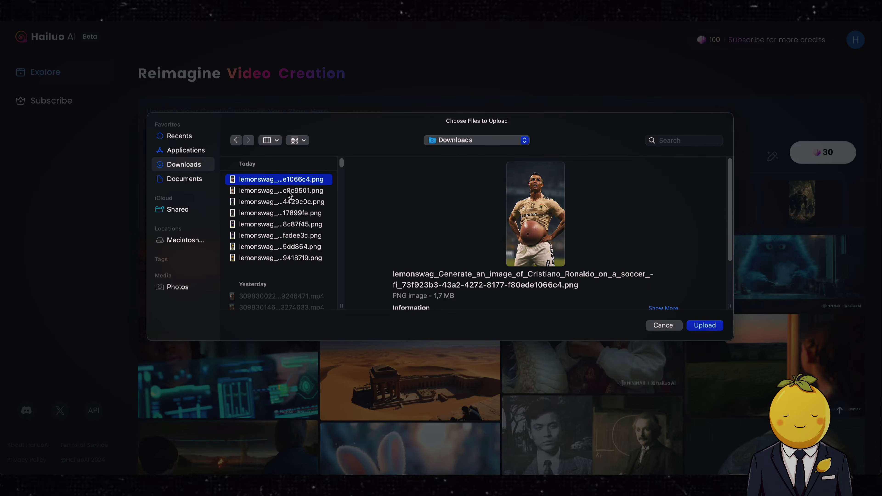
click(274, 258)
click(279, 247)
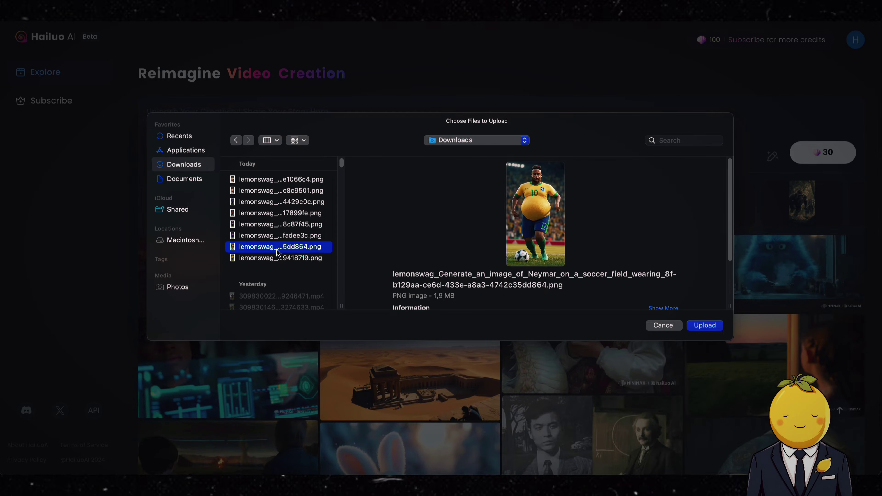
key(Up)
key(Up)
key(Up)
key(Up)
key(Up)
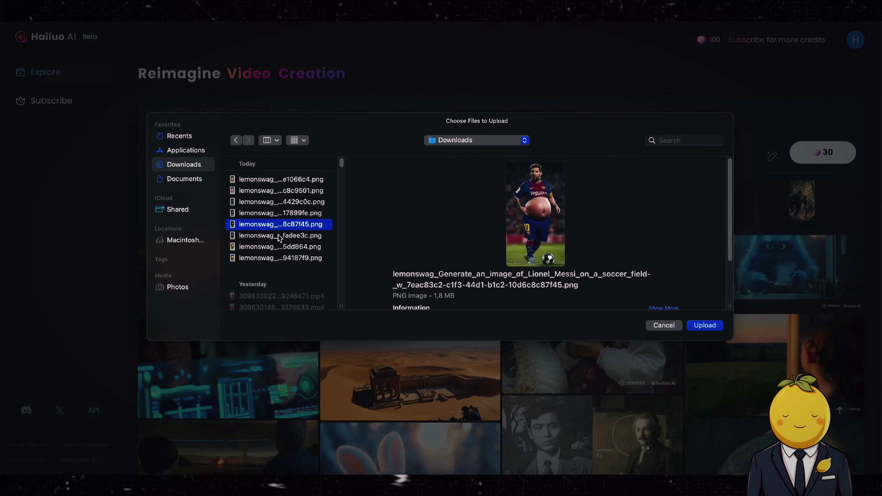
key(Up)
key(Down)
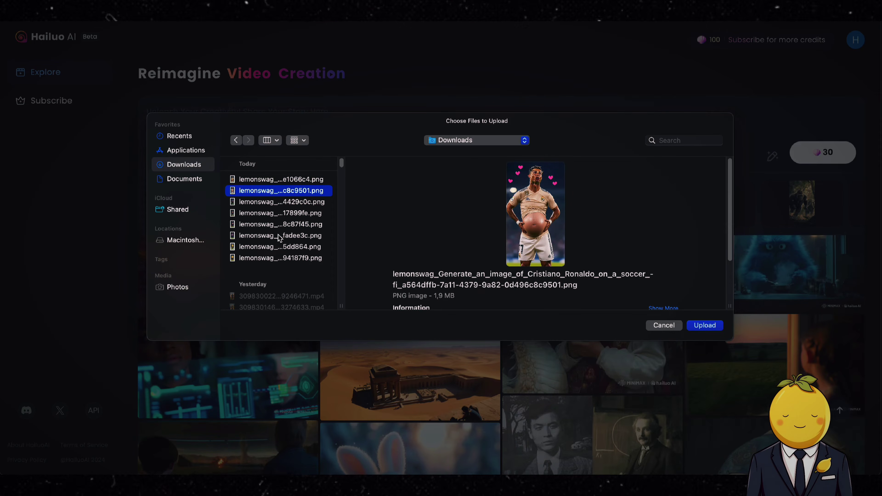
key(Up)
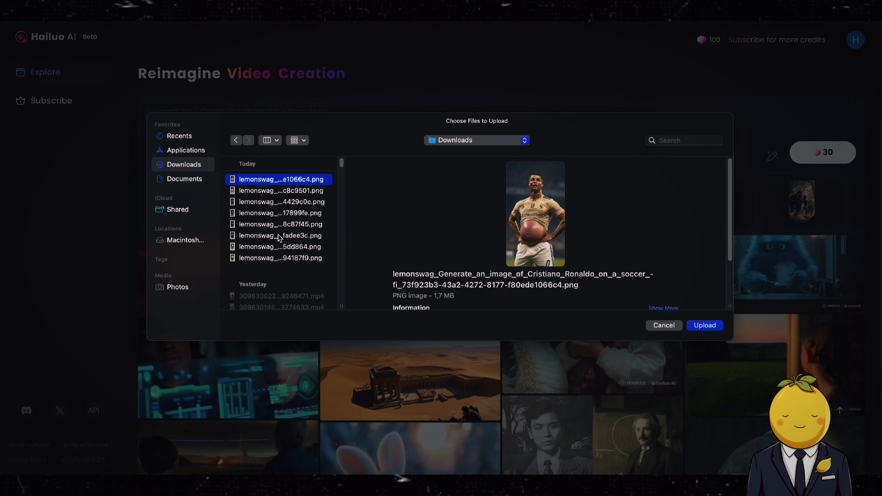
click(701, 325)
click(277, 114)
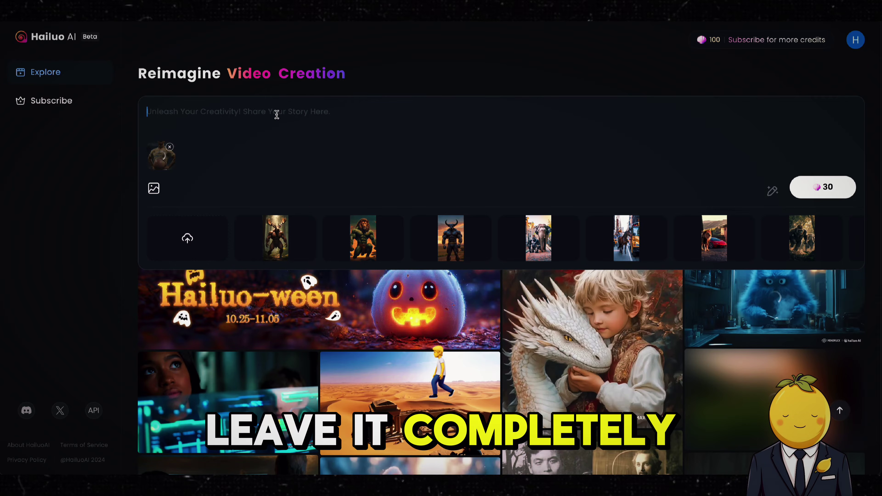
text(he)
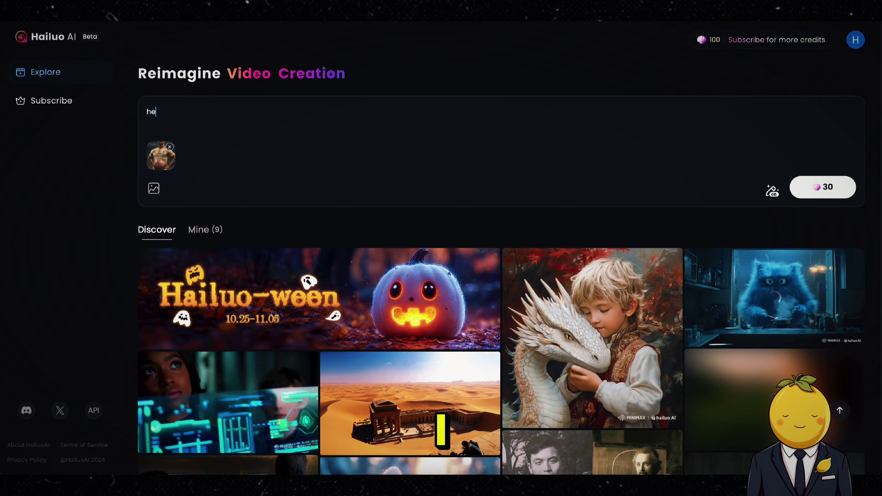
text( is playing)
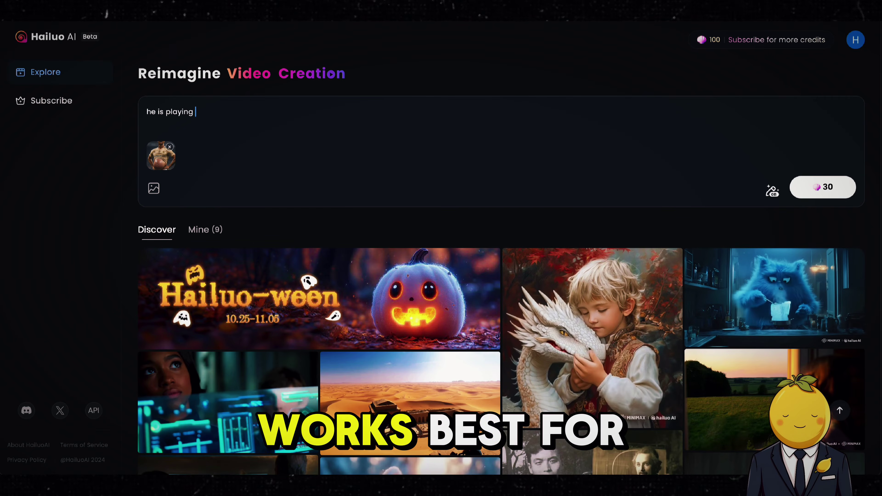
key(BackSpace)
key(BackSpace)
key(BackSpace)
key(BackSpace)
key(BackSpace)
key(BackSpace)
key(BackSpace)
key(BackSpace)
key(BackSpace)
key(BackSpace)
key(BackSpace)
key(BackSpace)
key(BackSpace)
key(BackSpace)
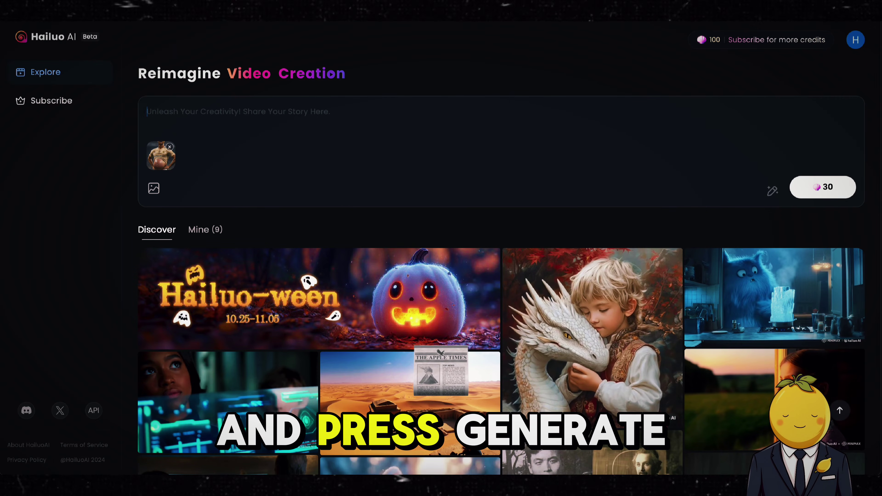
Generate the Ronaldo video with the prompt left empty.
click(818, 196)
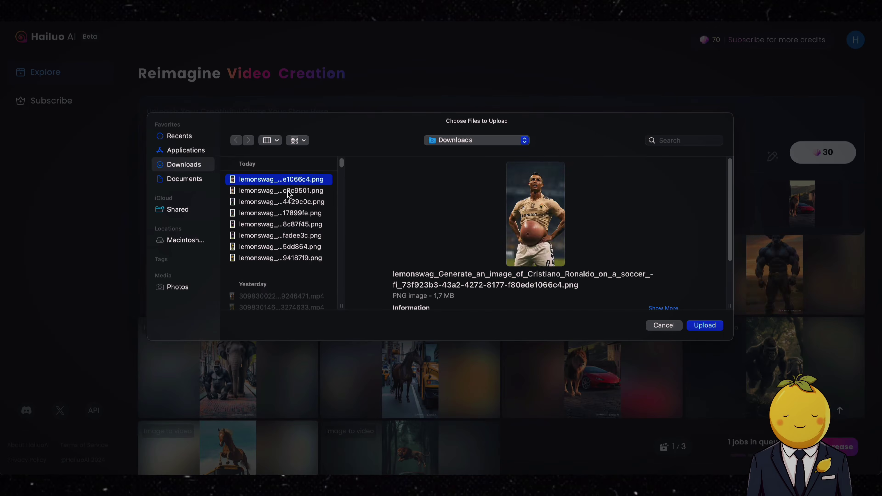
Upload the Messi image ending 8c87f45.png and enter the prompt "he is playing football" for its video.
click(281, 212)
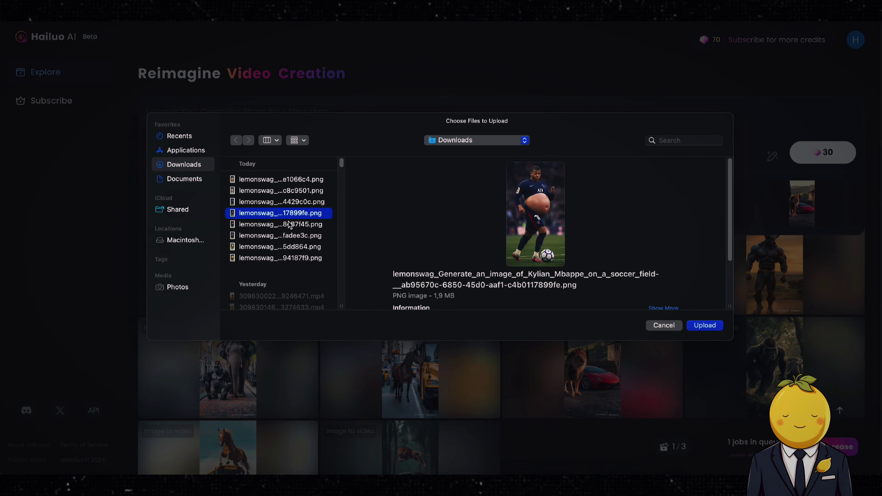
click(288, 221)
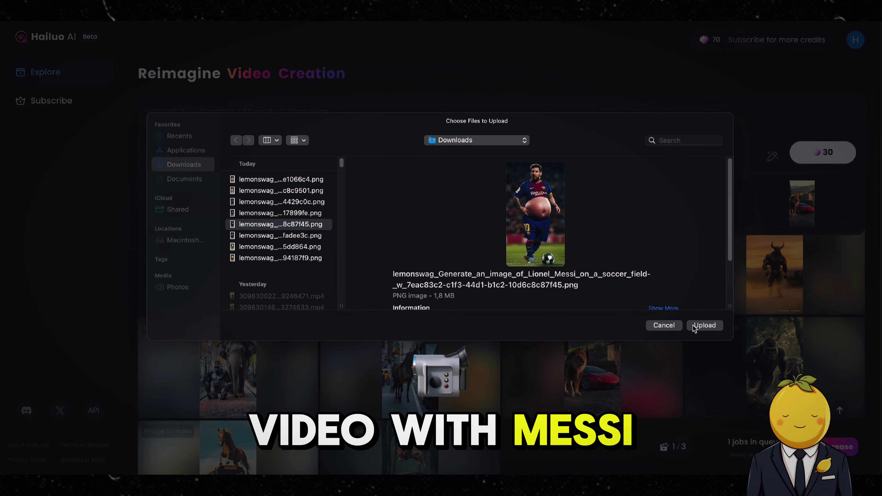
click(703, 325)
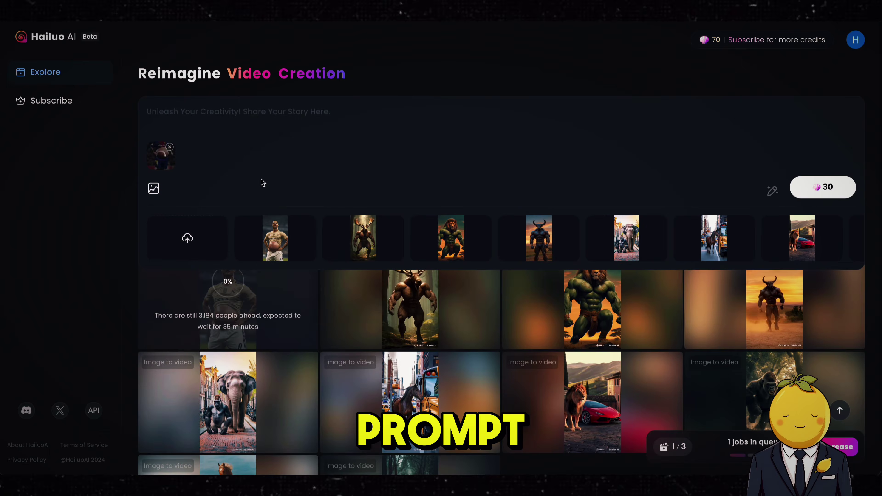
click(218, 109)
text(he is playing football)
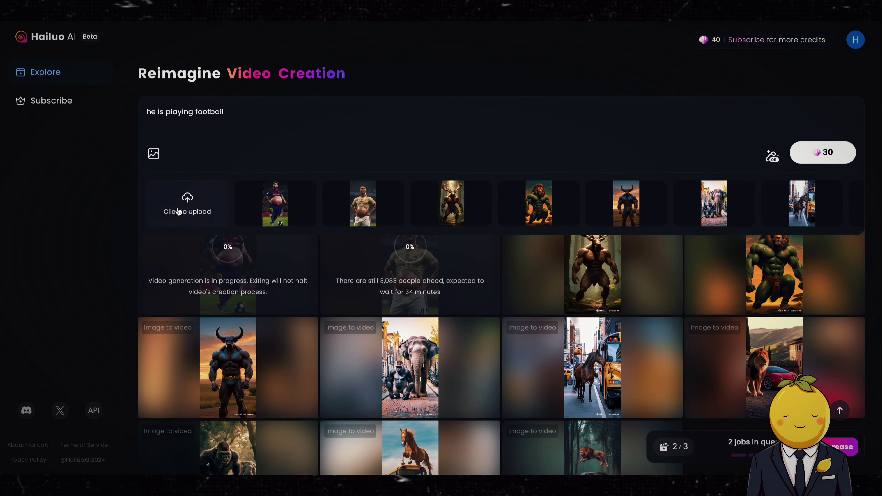
Upload the Neymar image ending 94187f9.png from Downloads for the third video.
click(177, 207)
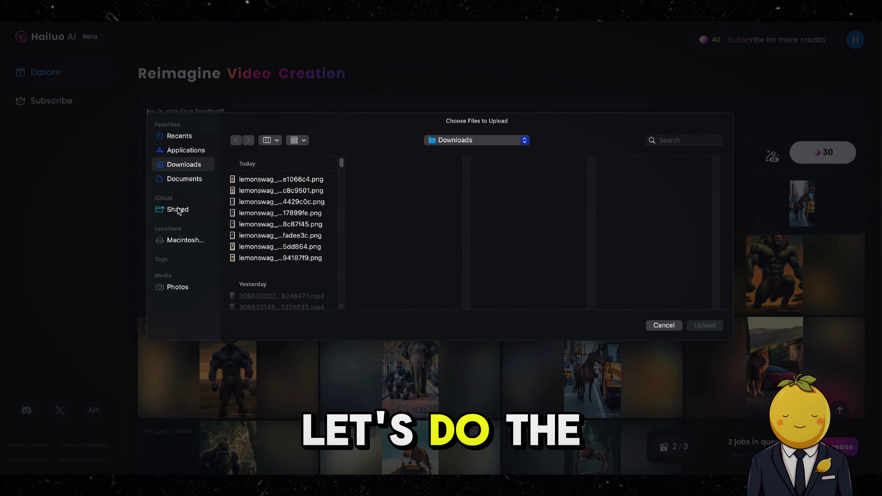
click(262, 248)
click(262, 258)
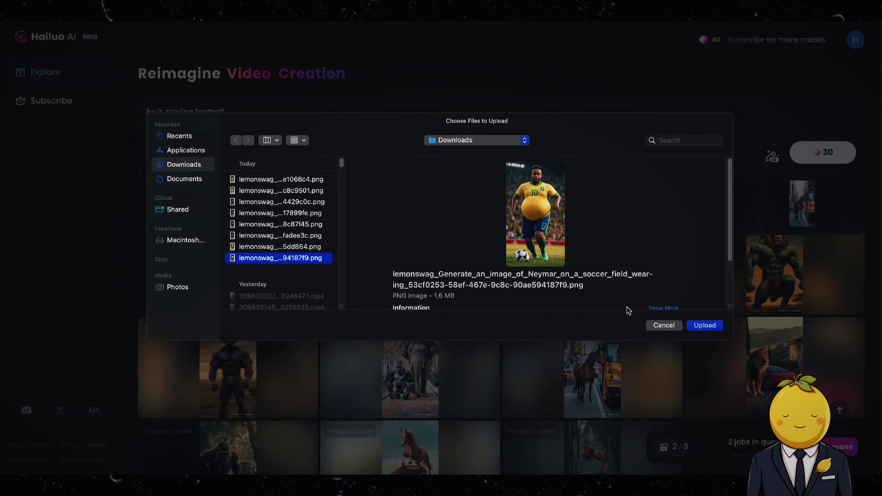
click(700, 325)
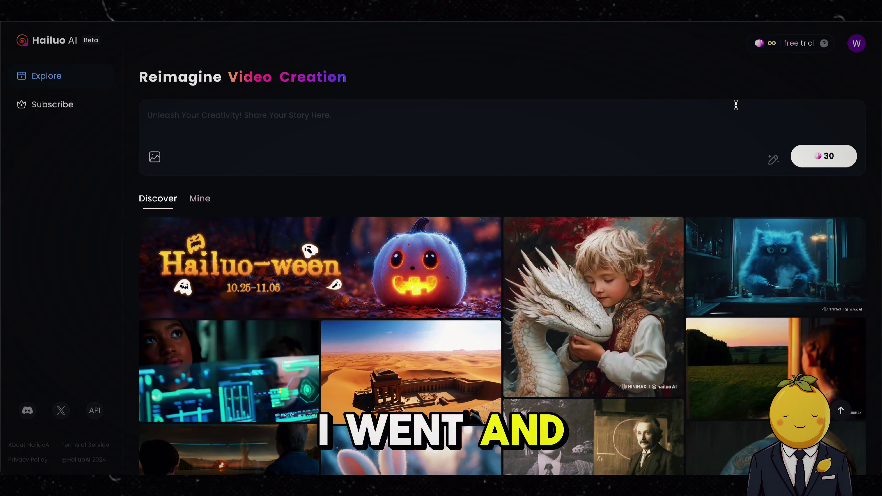
Upload the Neymar image ending 5dd864.png from Downloads in the free trial account.
mouse_move(822, 44)
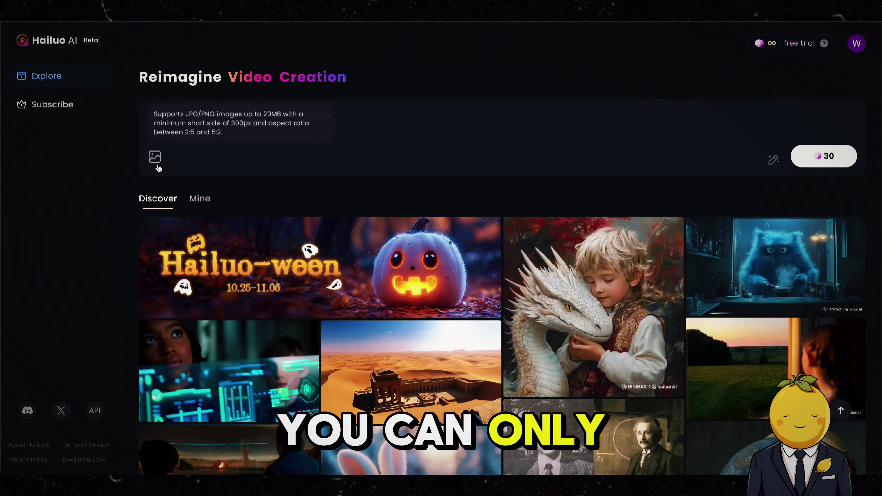
click(154, 157)
click(358, 187)
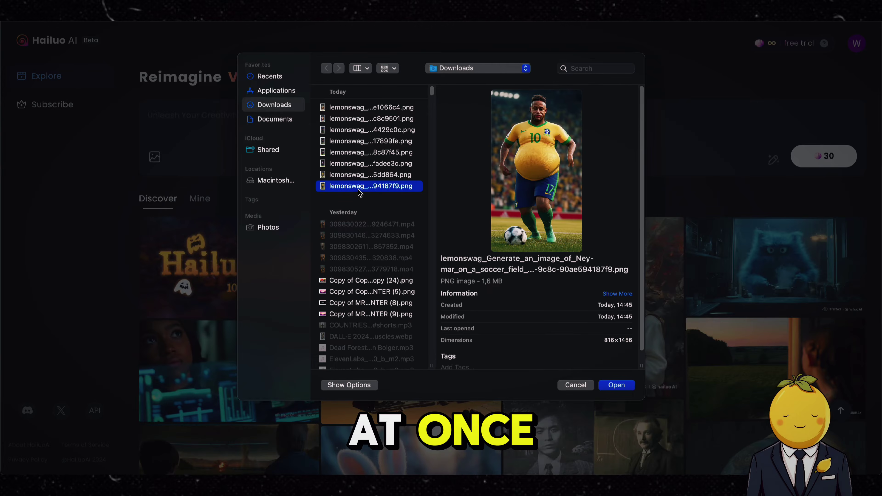
click(361, 175)
click(616, 385)
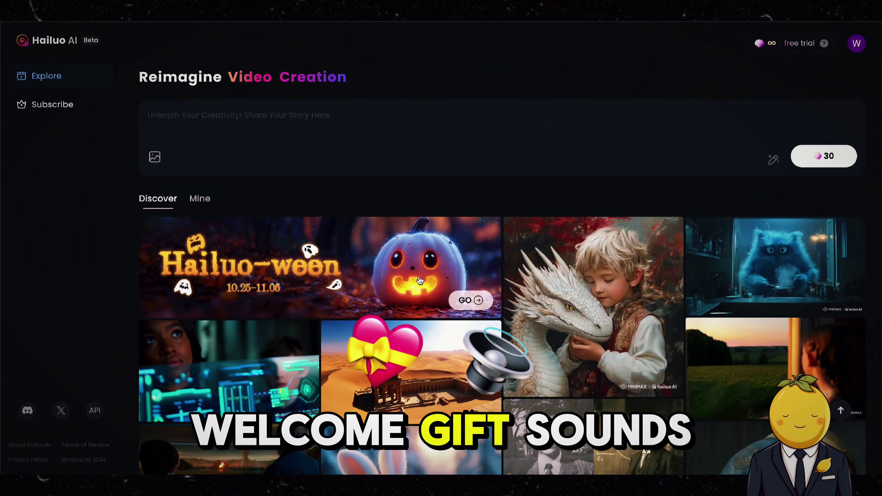
click(258, 120)
text(Generate an image of Kylian Mbappé on a soccer field, wearing a dark blue Paris Saint-Germain (PSG) jersey with matching shorts. Mbappé has an excessively large, round belly that stretches and lifts his jersey, revealing part of his stomach as it pops out prominently. He is actively playing football, dribbling a ball with his usual intense, focused expression, despite the size of his belly. The background shows a packed stadium with fans, capturing the energy of a PSG match, with a strong focus on Mbappé’s oversized belly as he plays.)
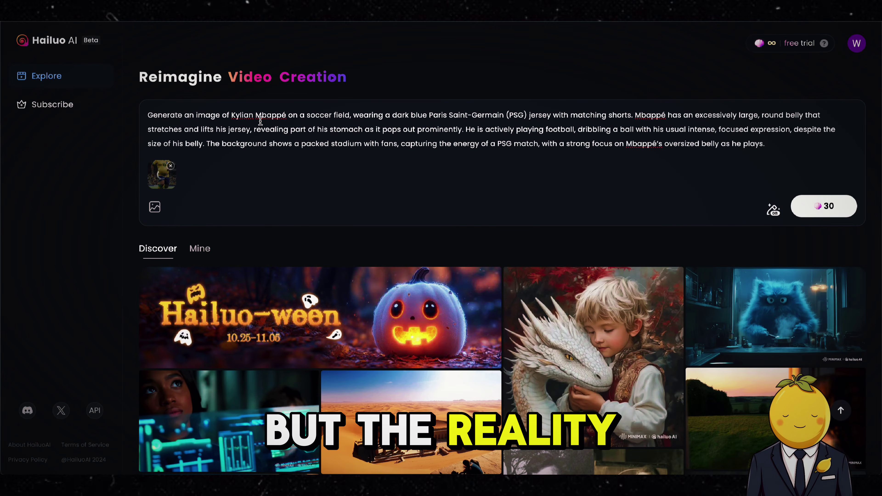
key(super+a)
key(BackSpace)
Generate the Neymar video with the prompt "he is playing football", and upload the Messi image ending 8c87f45.png.
text(he i)
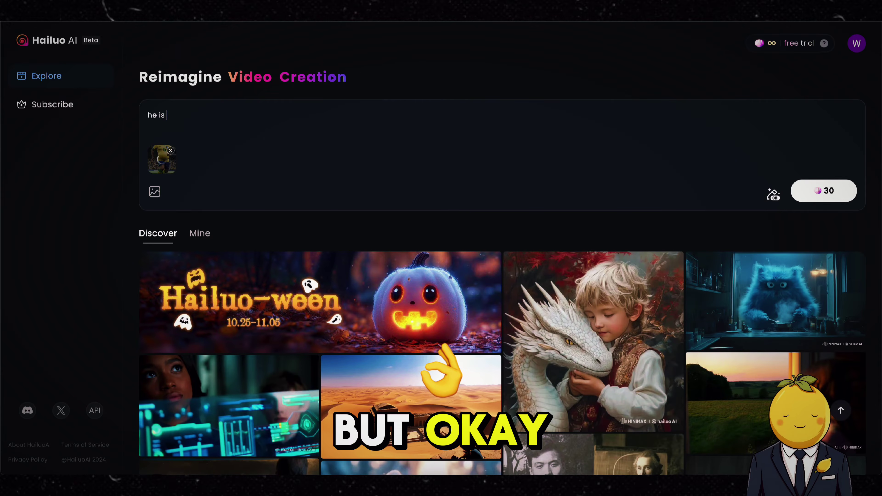
text(s playing fo)
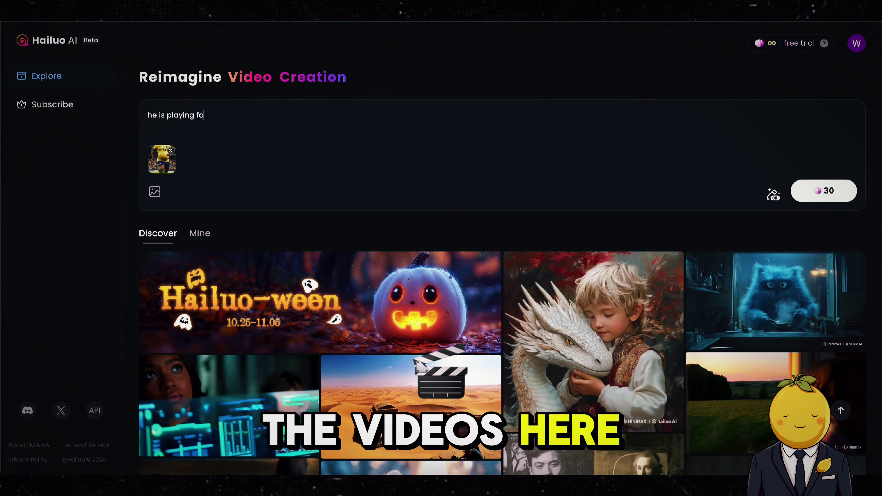
text(otball)
key(Return)
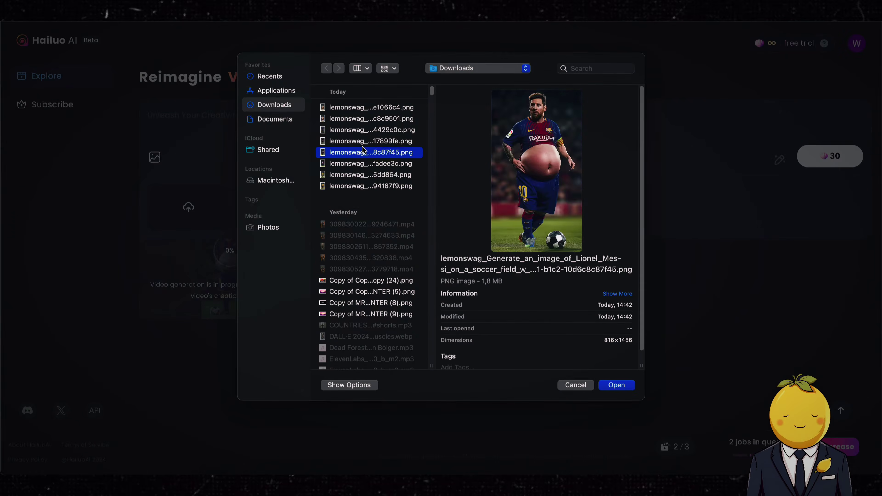
double_click(362, 152)
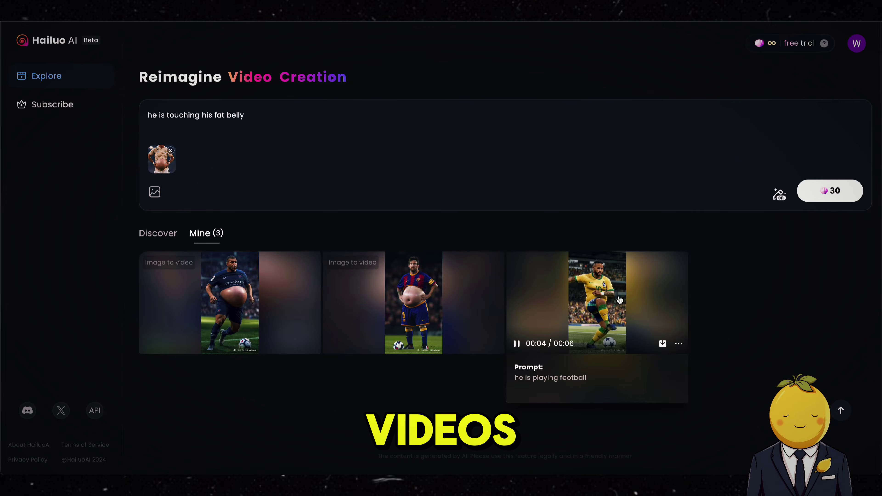
Download the finished Mbappé video and generate the Ronaldo video with the prompt "he is touching his fat belly".
click(603, 292)
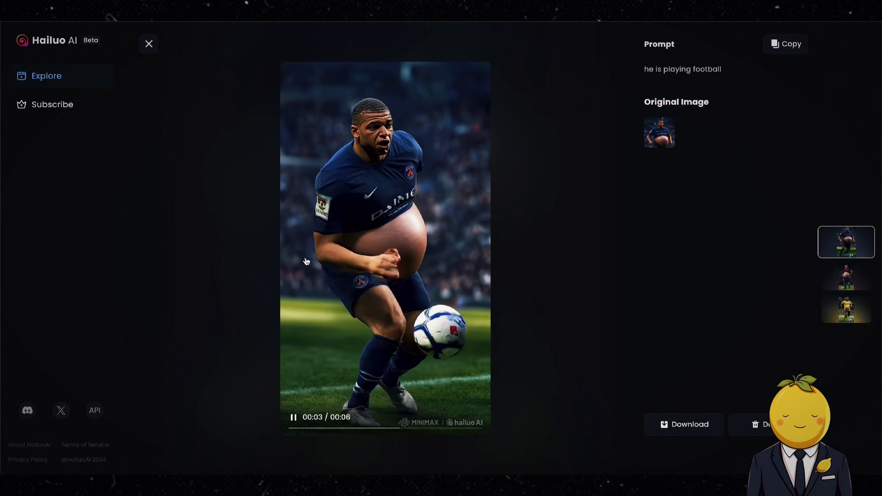
click(683, 424)
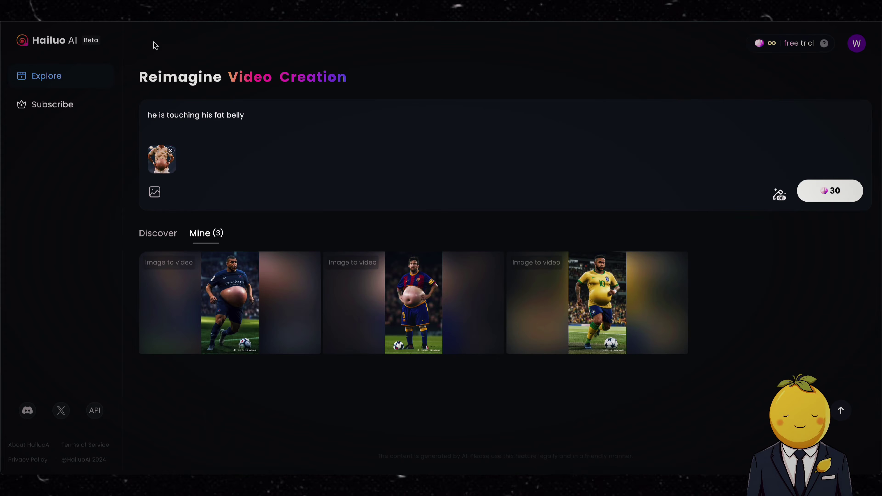
click(830, 191)
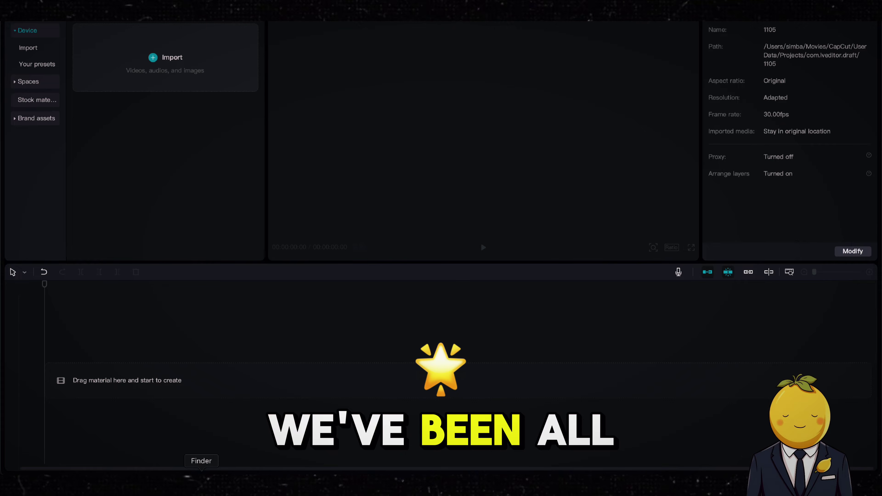
Import the four footballer videos from the Downloads folder in Finder into the CapCut timeline.
click(199, 484)
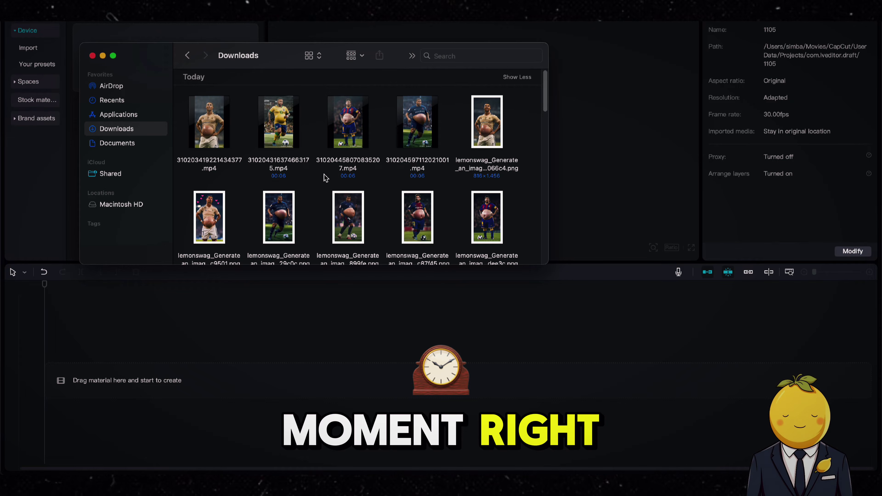
drag(431, 174, 210, 126)
drag(215, 157, 180, 392)
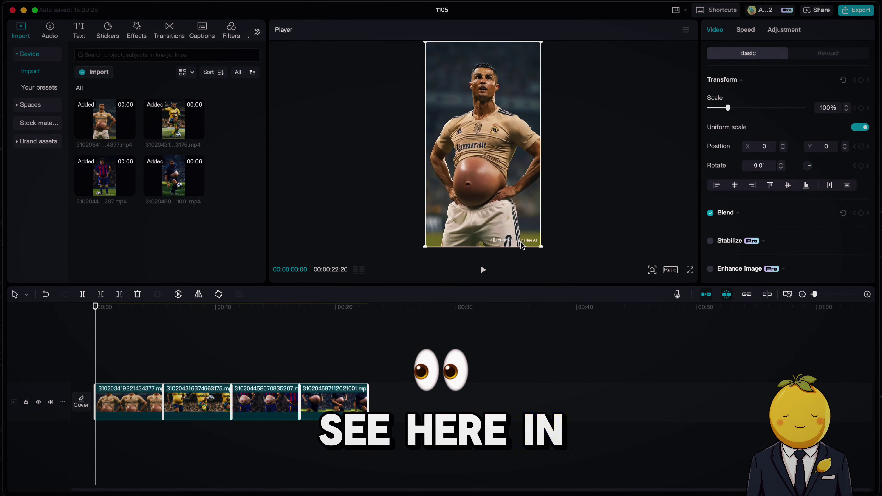
Enlarge the Ronaldo and Neymar clips and shift them down to crop out the watermark, with Neymar at 106% scale and Y −117.
drag(541, 247, 542, 257)
drag(526, 227, 527, 232)
drag(189, 308, 194, 308)
click(205, 398)
drag(541, 247, 548, 252)
drag(502, 197, 504, 208)
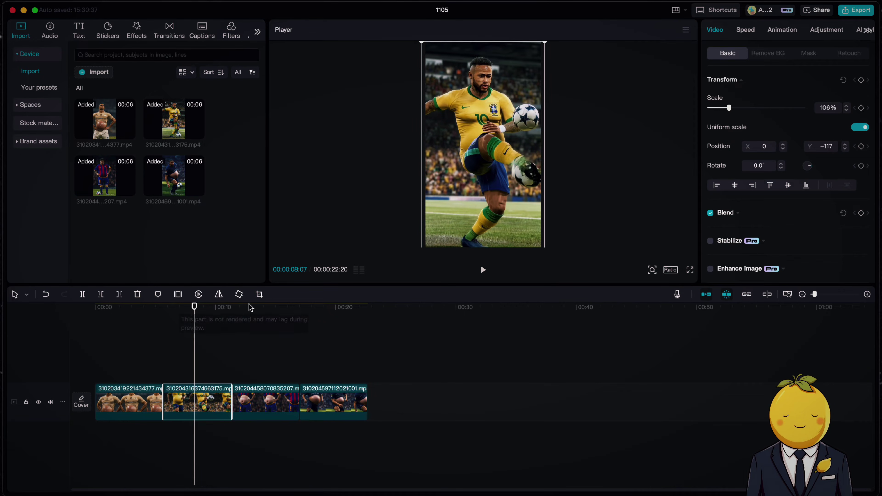
Scale the Messi clip to 106% and move it down to Y −110 to crop out the watermark.
click(253, 307)
click(250, 391)
drag(540, 246, 547, 252)
drag(525, 214, 524, 221)
Scale the Mbappé clip to 104% and move it down to Y −117 to crop out the watermark.
click(656, 272)
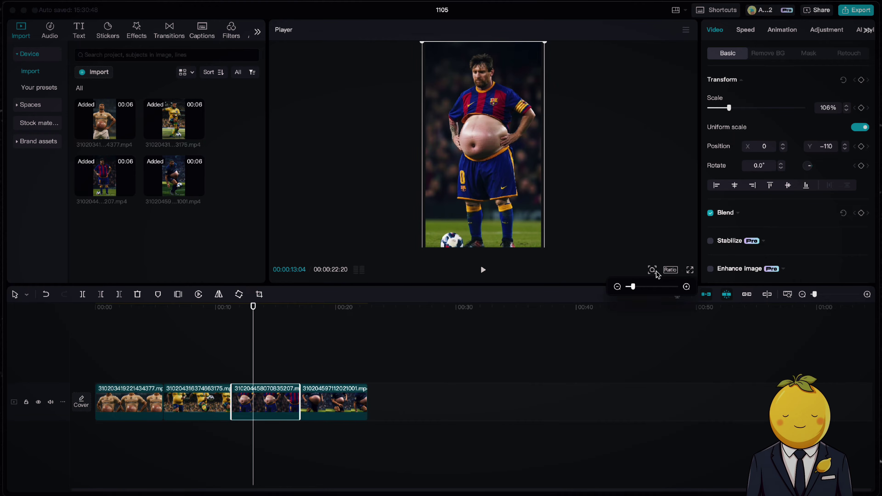
drag(637, 287, 645, 287)
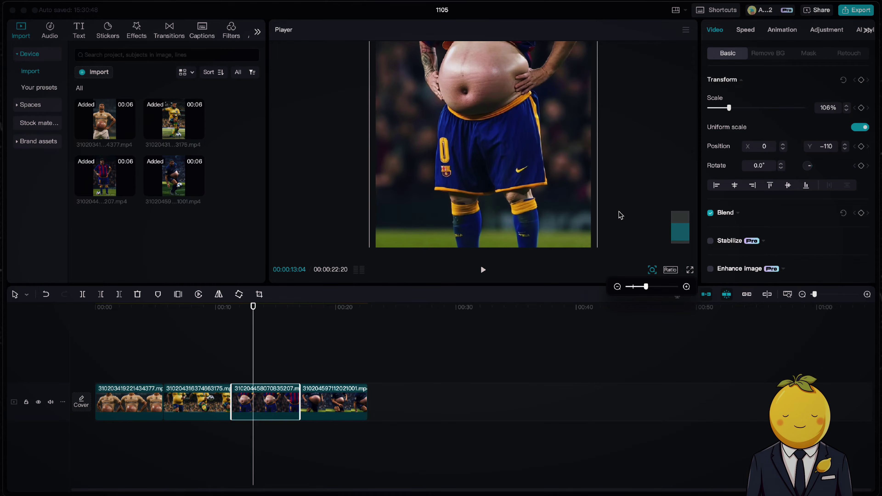
scroll(621, 216, down, 2)
drag(565, 198, 565, 193)
click(321, 311)
click(343, 402)
drag(599, 256, 600, 256)
drag(563, 187, 574, 214)
mouse_move(656, 270)
drag(646, 286, 632, 286)
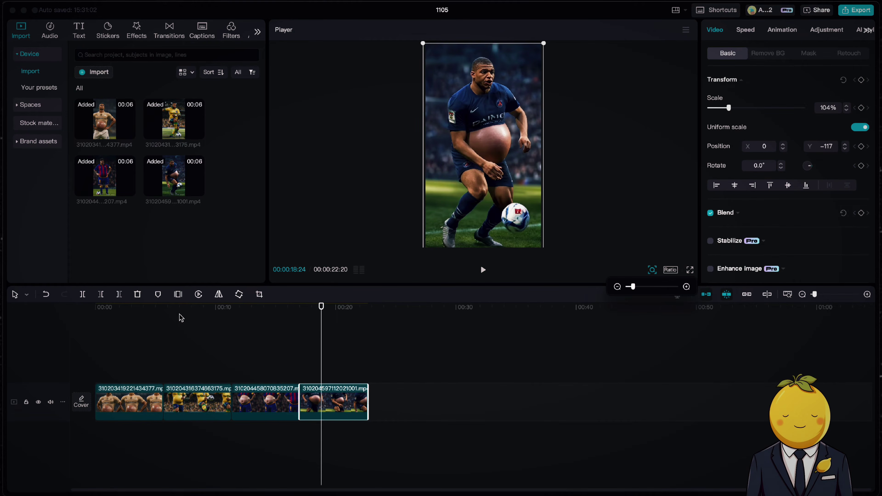
Add a default text at the start of the timeline reading "Who is the best fat football player?", broken into two lines after "best".
click(96, 308)
click(80, 31)
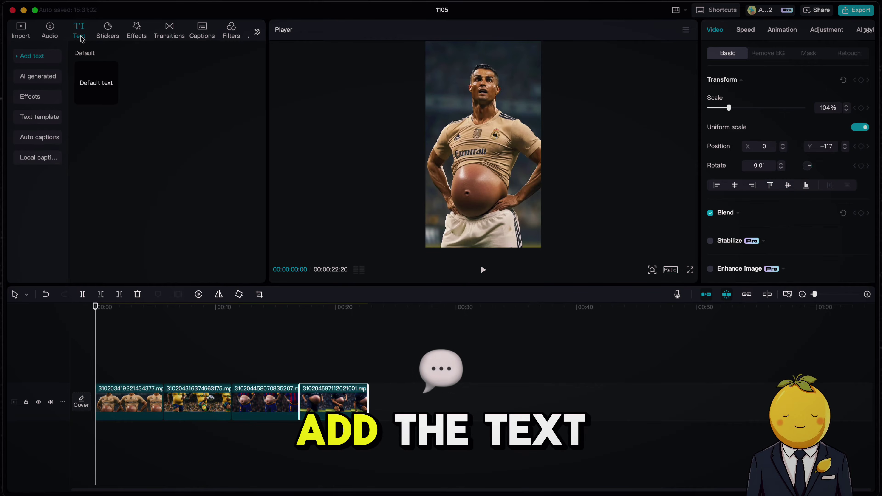
drag(108, 92, 112, 375)
drag(742, 77, 710, 76)
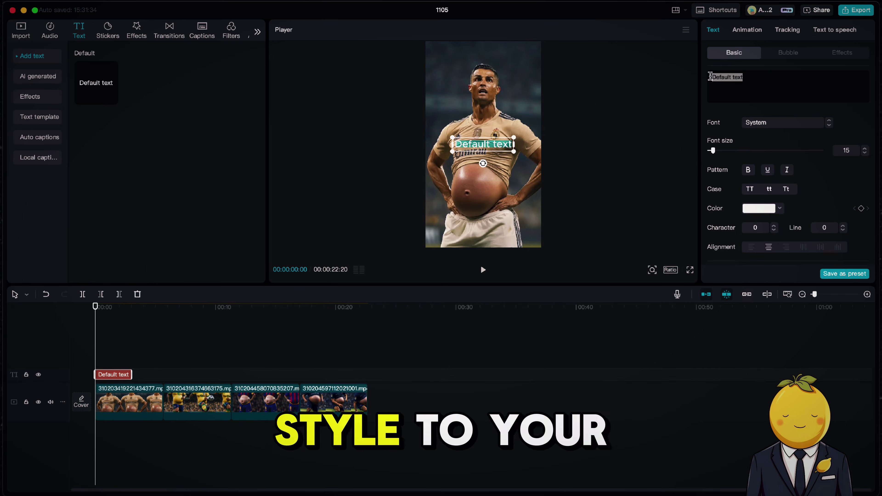
text(WH)
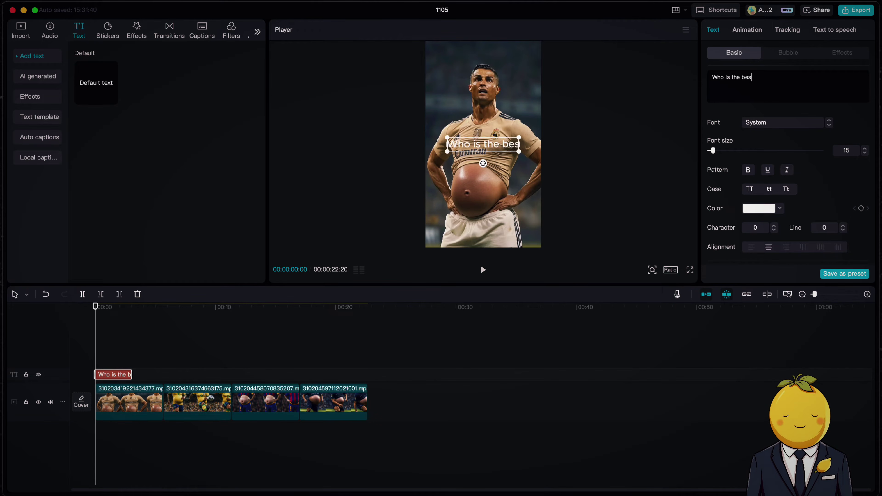
text(o is the best fat footballe)
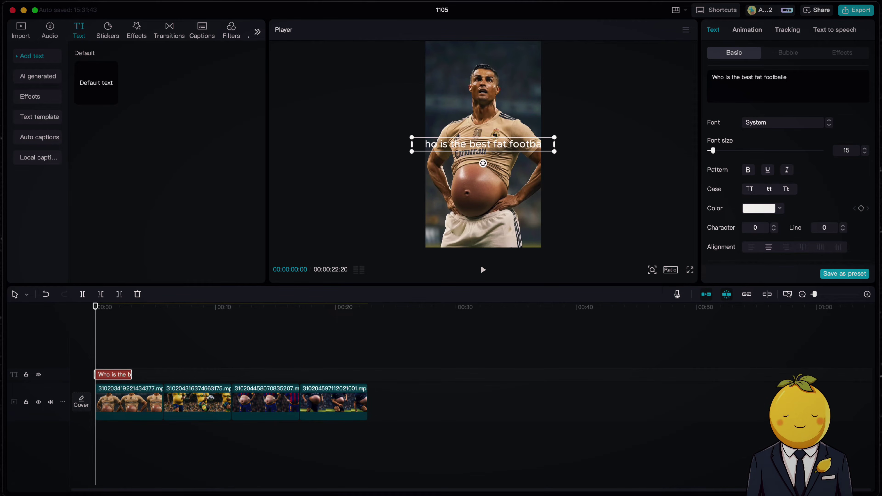
key(BackSpace)
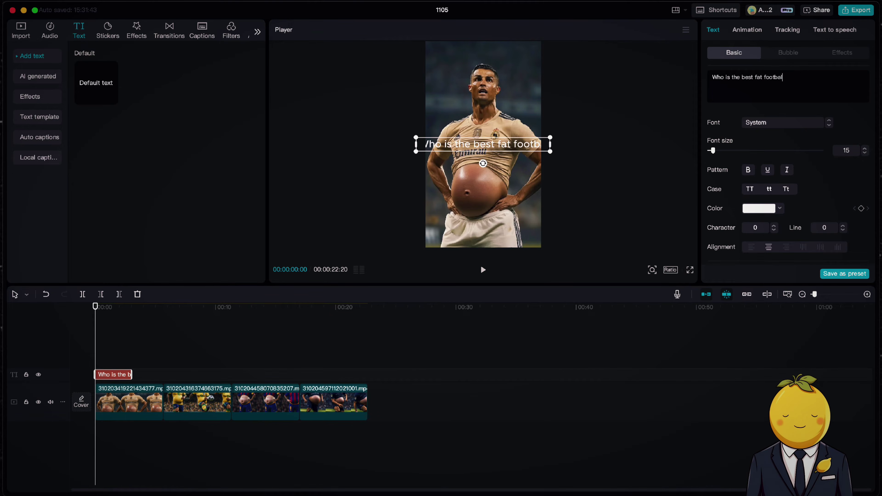
text(player?)
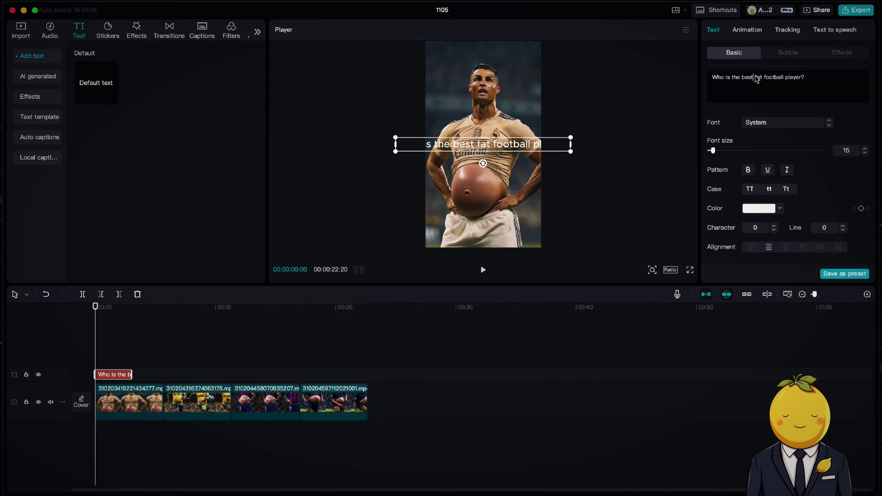
key(Return)
Try the black-on-white box preset style on the question text, preview it and shift the text slightly down.
key(super+a)
scroll(802, 198, down, 3)
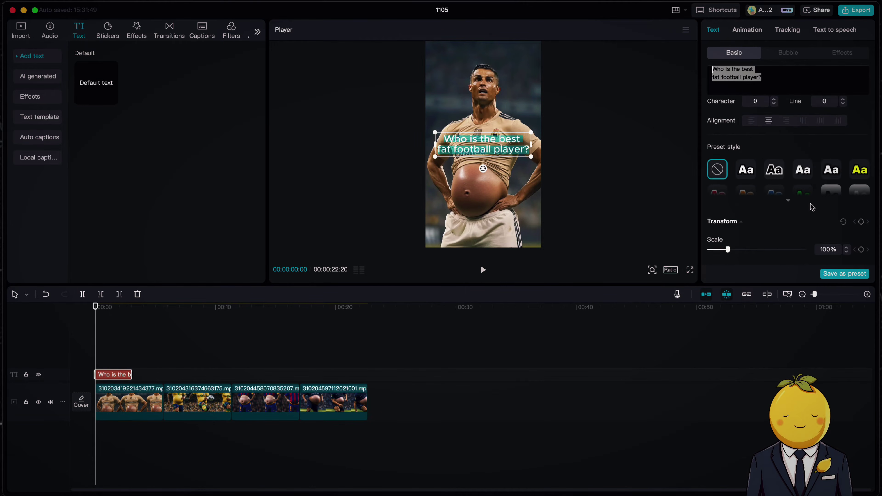
click(830, 164)
click(803, 186)
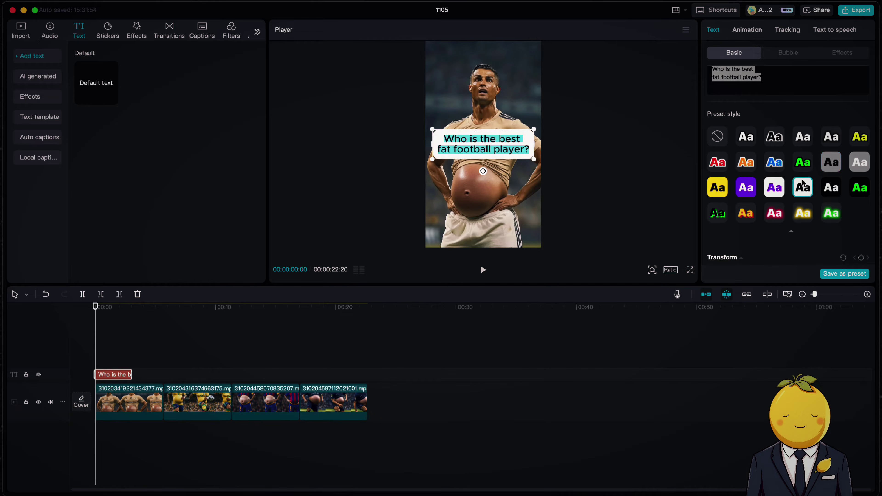
click(106, 309)
click(130, 331)
click(95, 311)
key(space)
click(504, 155)
mouse_move(505, 157)
mouse_down()
mouse_move(504, 131)
mouse_move(504, 234)
mouse_move(513, 166)
mouse_move(505, 163)
mouse_up()
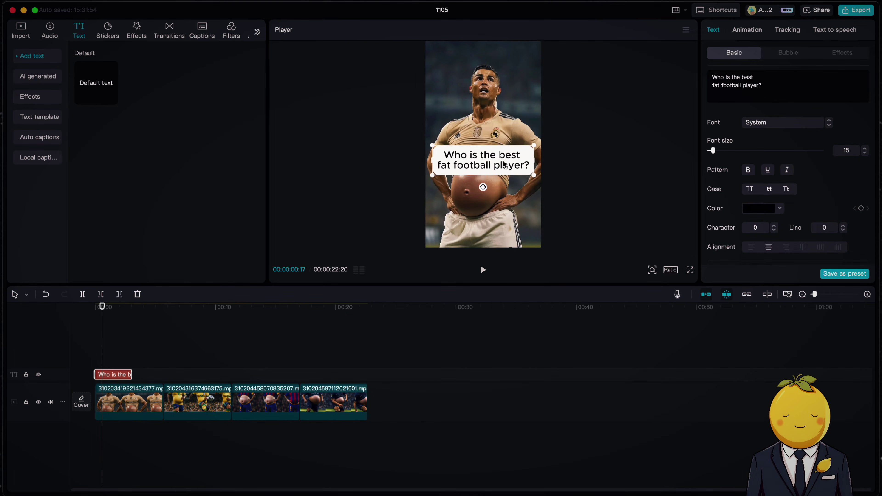
Try the blue outlined and pink glow preset styles on the question text, settling on the red one with a white outline.
scroll(777, 187, down, 5)
click(774, 178)
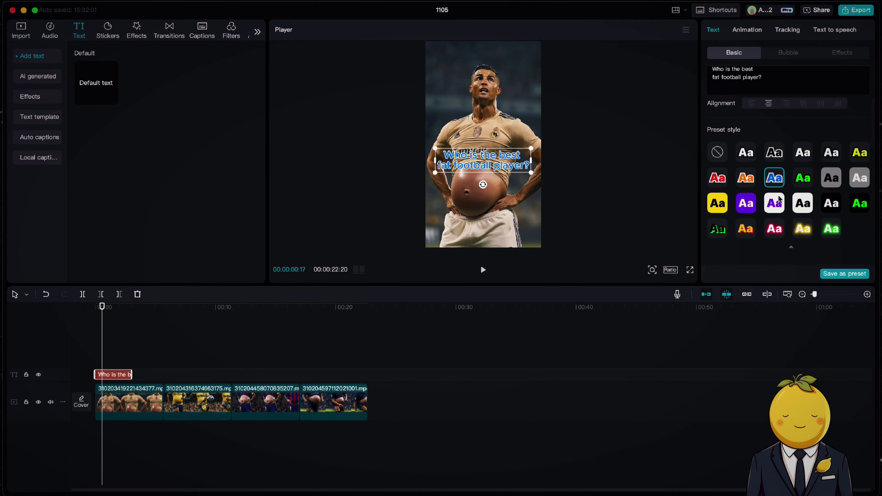
click(775, 228)
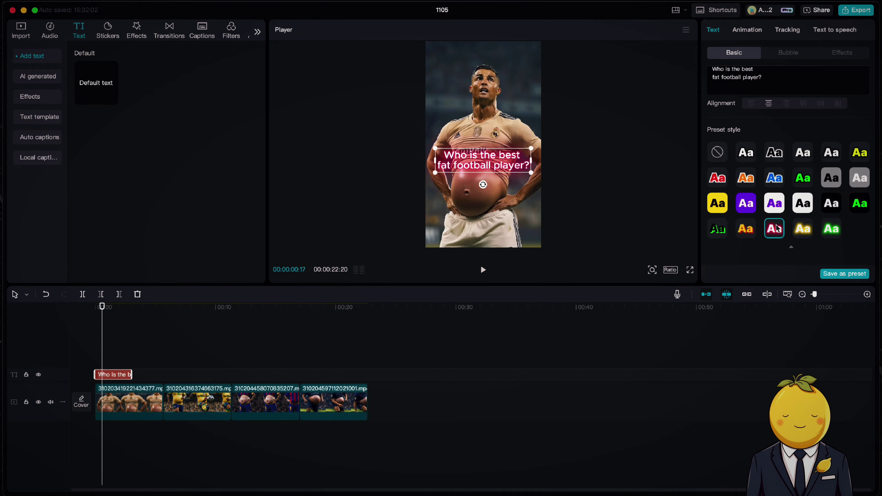
click(717, 178)
Move the question text above Ronaldo's head, shrink it to fit there and centre it horizontally.
mouse_move(499, 151)
mouse_down()
mouse_move(494, 139)
mouse_move(494, 148)
mouse_up()
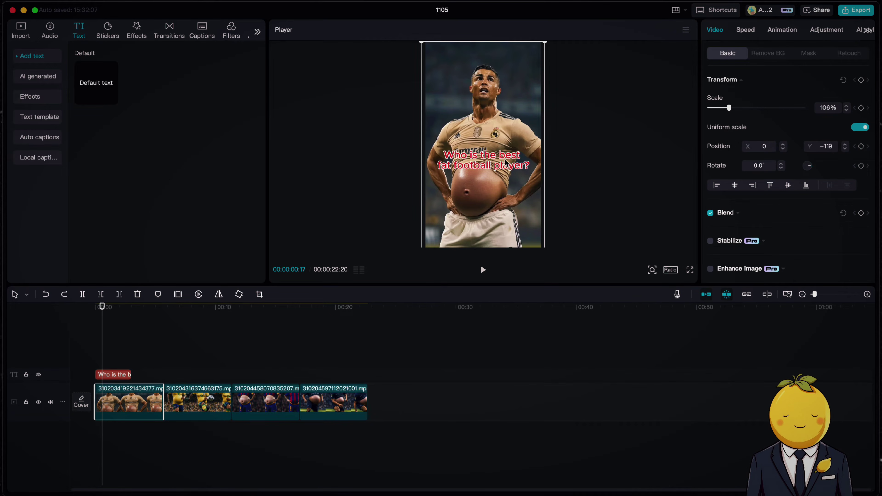
click(503, 169)
drag(447, 166, 448, 61)
drag(532, 66, 499, 59)
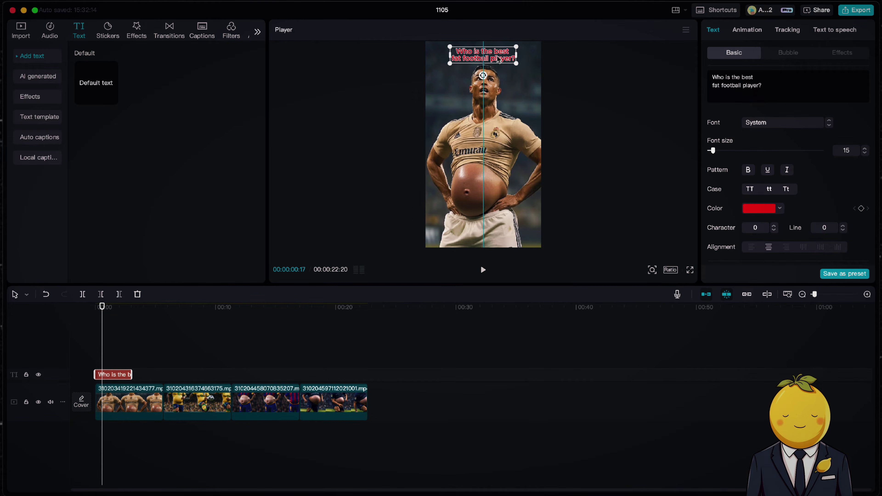
Apply the Golden Dust entrance animation to the question text, preview it and shorten the text clip on the timeline.
click(758, 30)
click(843, 113)
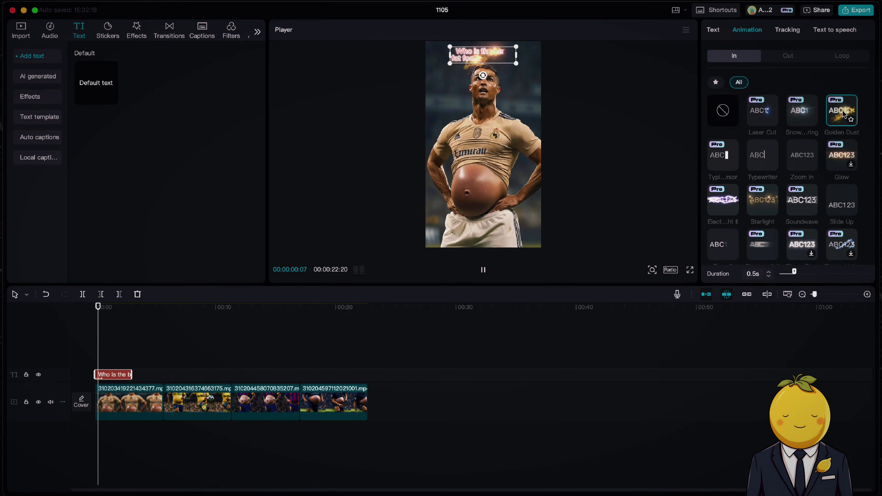
key(space)
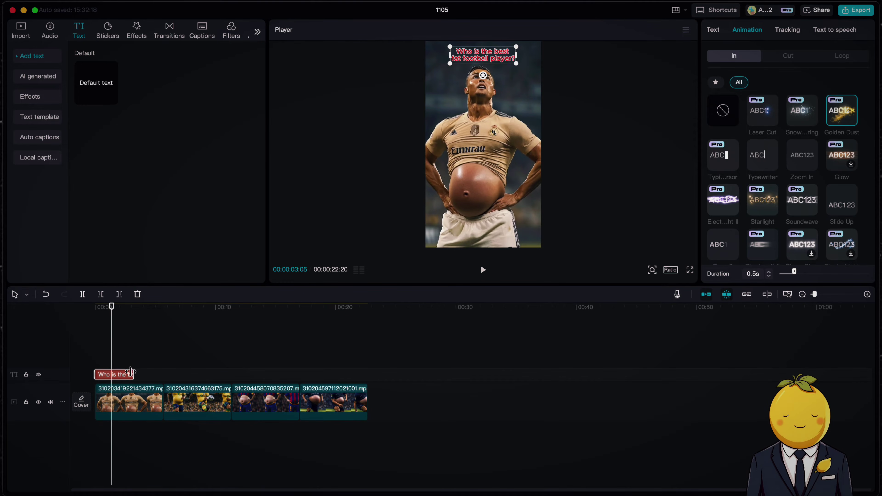
key(space)
Add a second default text over the end part of the Ronaldo clip and change its wording to RONALDO.
click(112, 97)
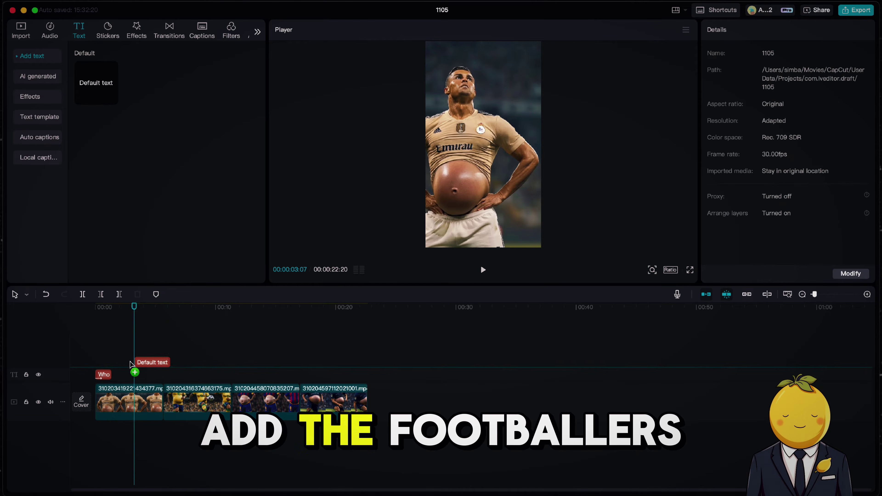
drag(762, 74, 660, 76)
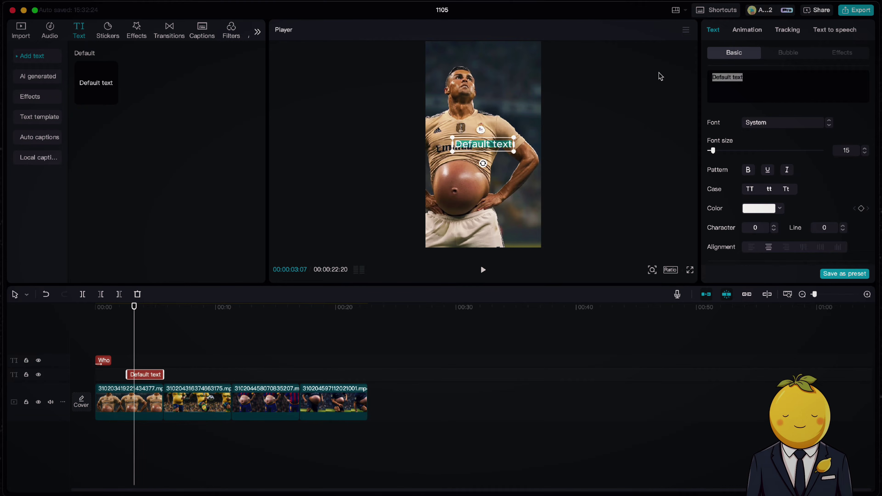
text(RONALDO)
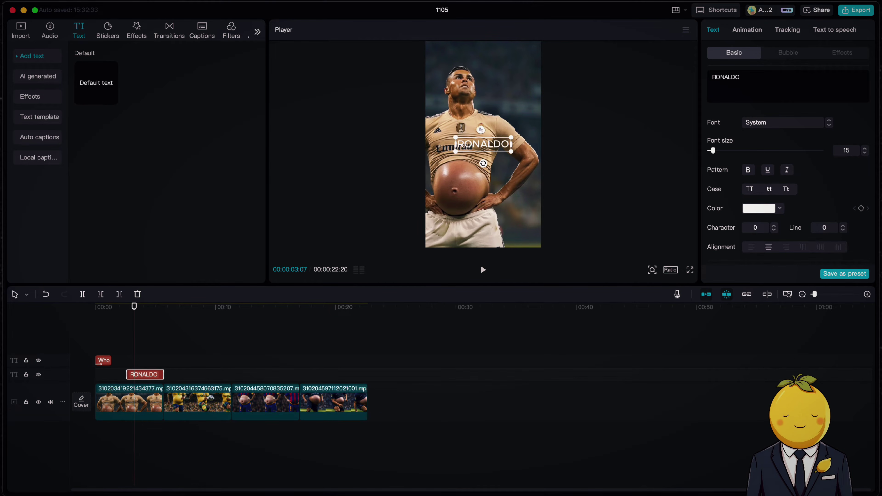
Give the RONALDO text the black preset style with a white outline and the Petale Black font, and enlarge it across Ronaldo's chest.
scroll(769, 201, down, 5)
click(772, 186)
scroll(770, 166, up, 5)
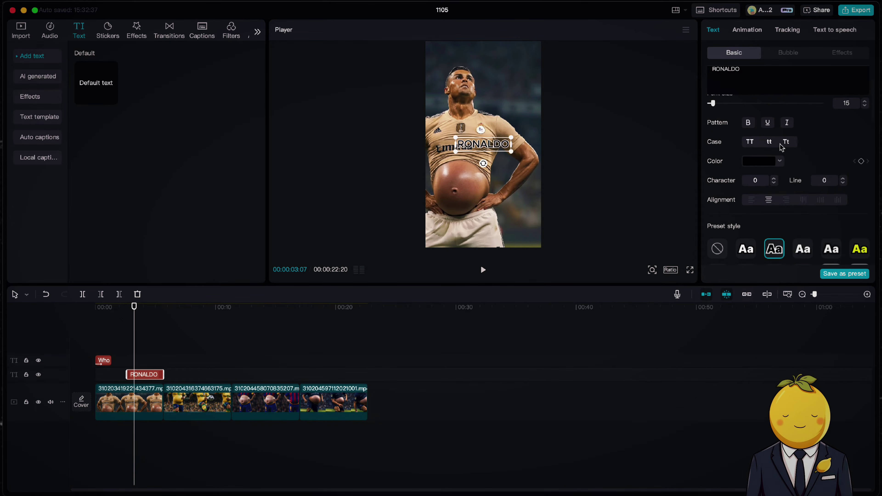
click(775, 123)
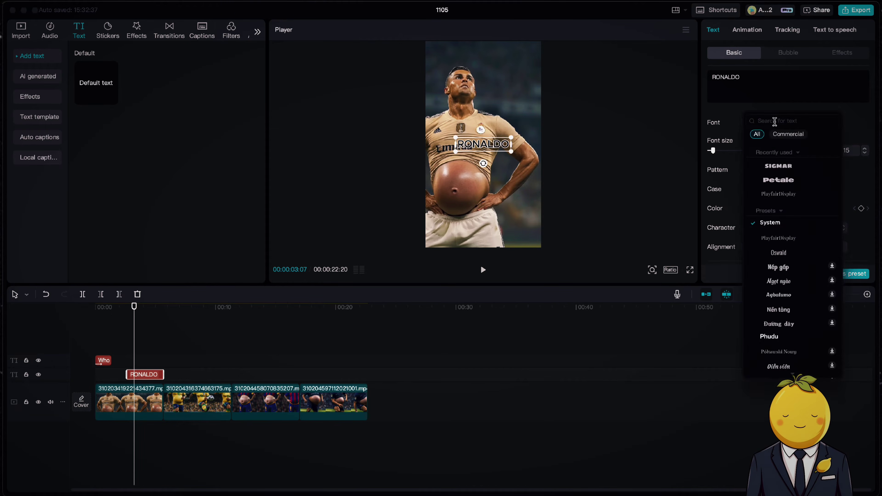
click(771, 181)
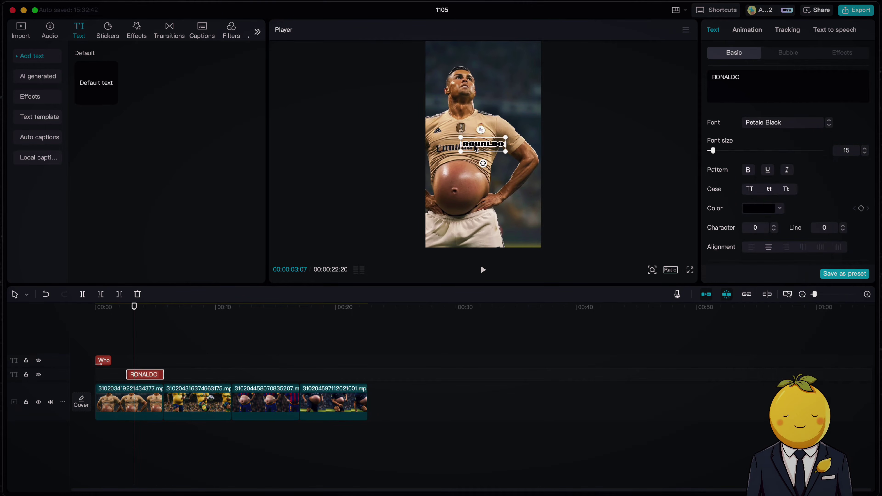
drag(505, 152, 531, 174)
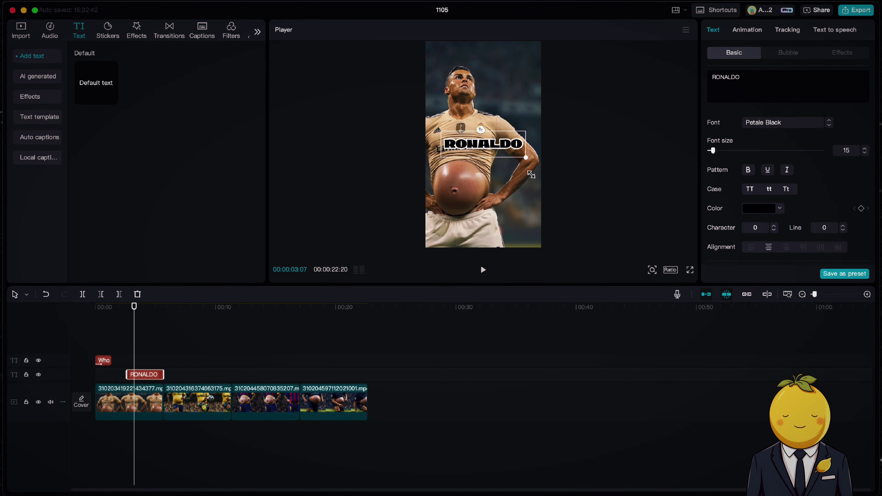
Preview the Ronaldo clip, shorten the RONALDO text clip and place it directly after the question text clip.
key(space)
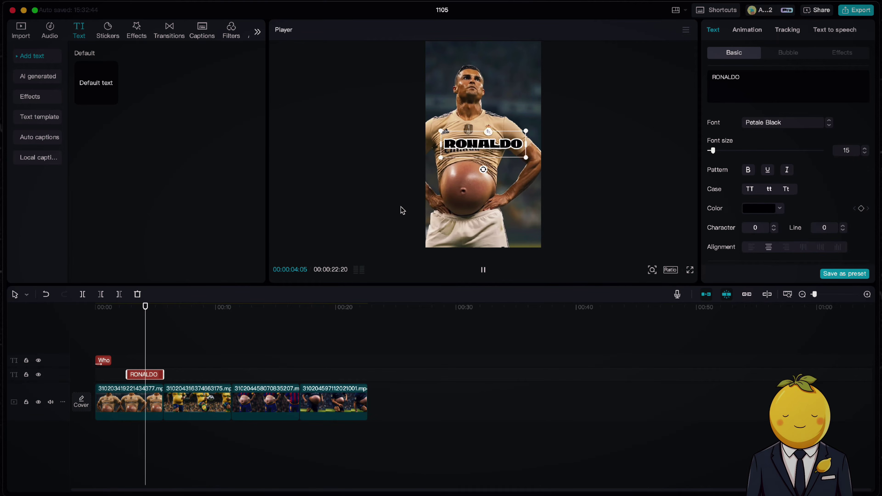
key(space)
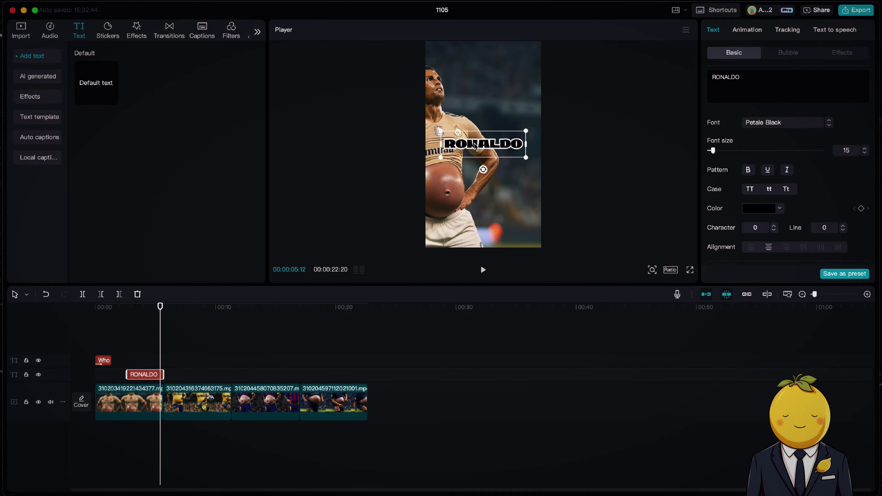
click(473, 159)
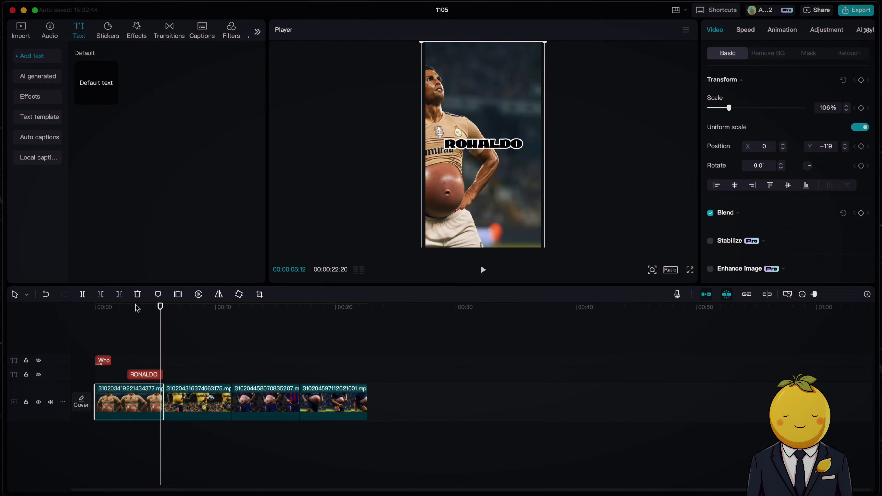
click(96, 308)
key(space)
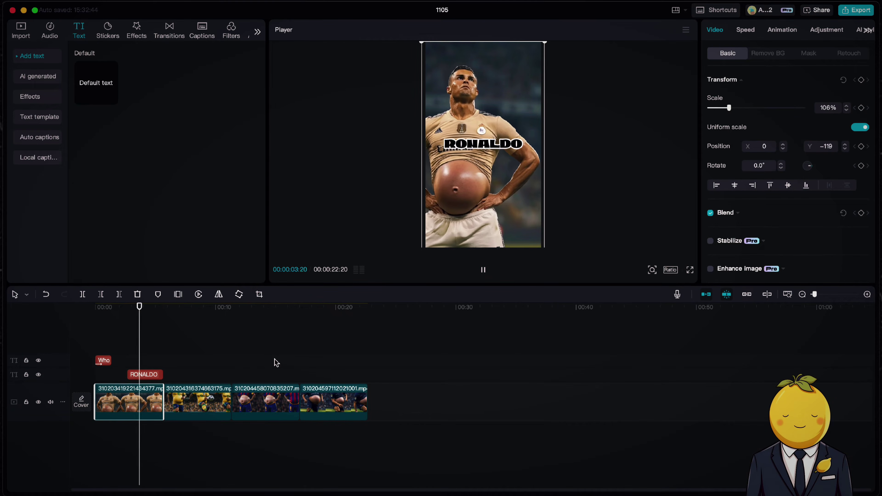
drag(162, 374, 148, 374)
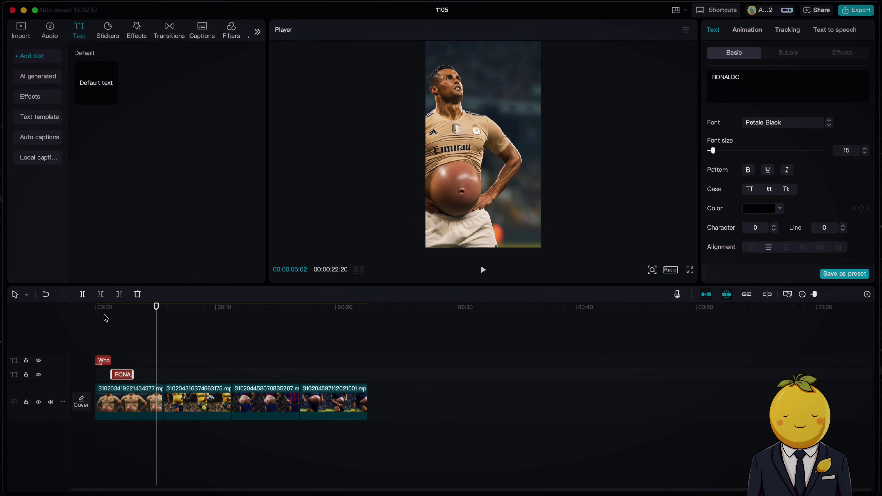
Play the opening from the start and apply the "Snow...ring" entrance animation to the RONALDO text.
click(95, 318)
key(space)
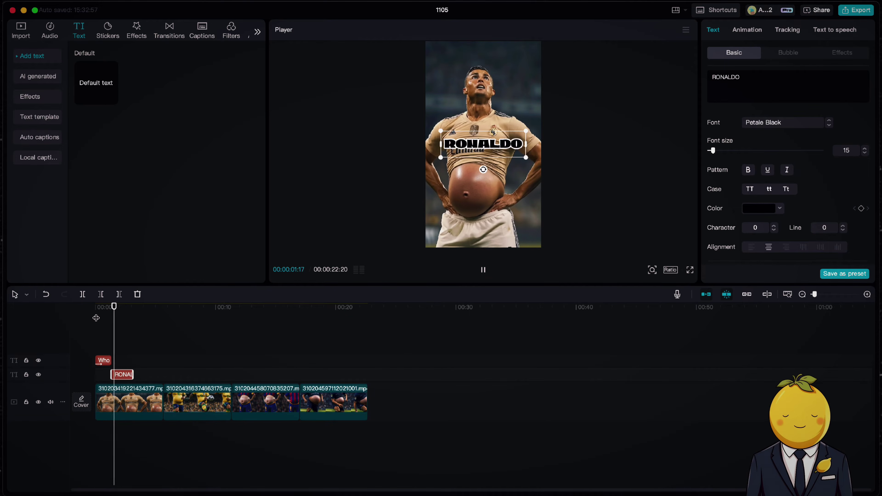
key(space)
click(747, 30)
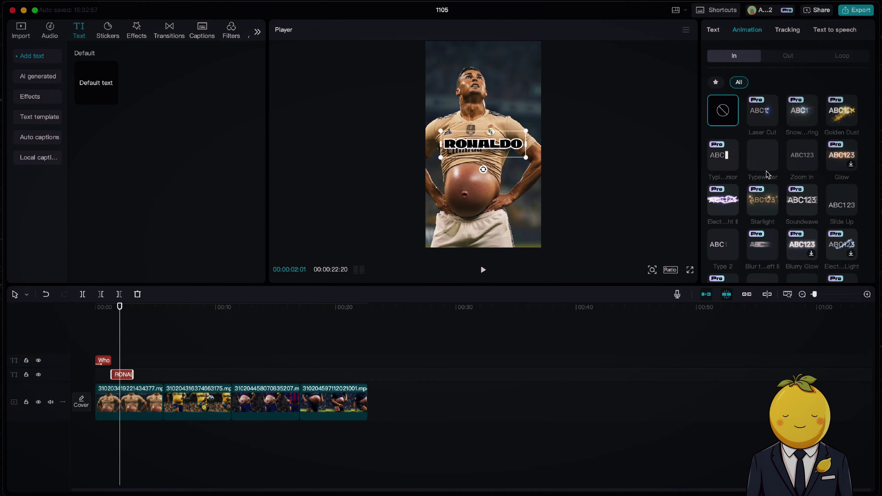
click(801, 110)
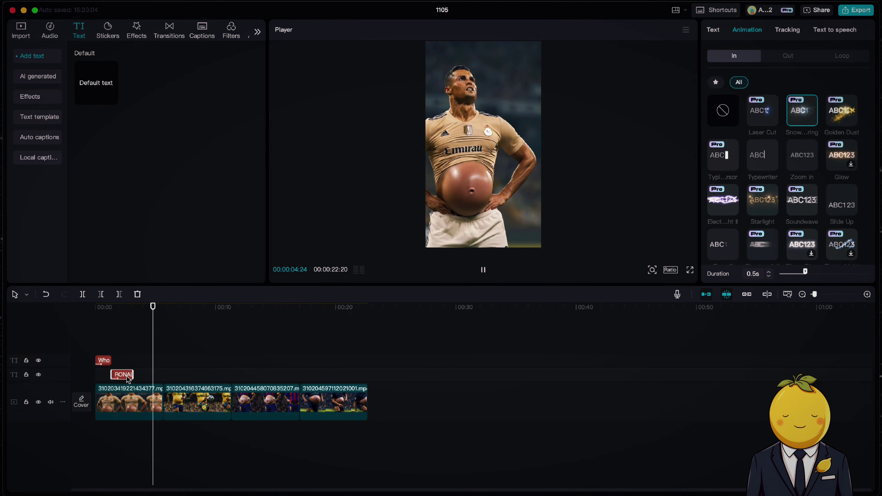
Duplicate the RONALDO text clip over the early part of the Neymar clip and play through to check its timing.
key(super+c)
key(super+v)
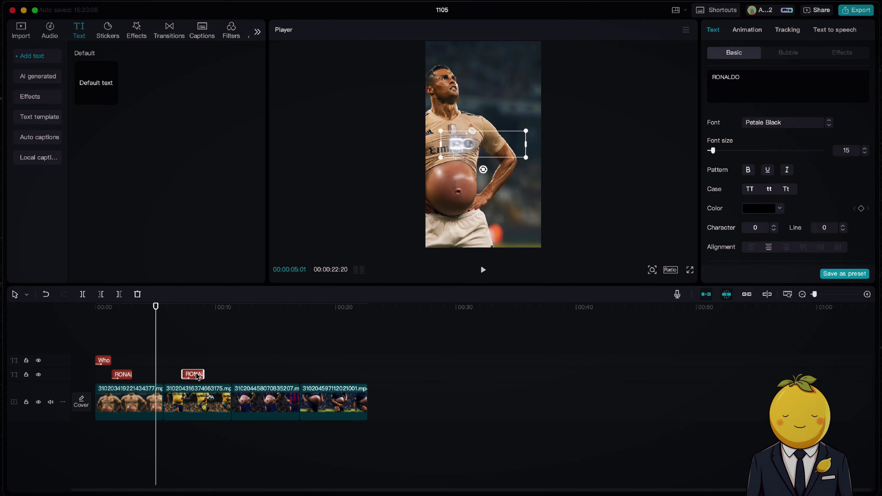
key(space)
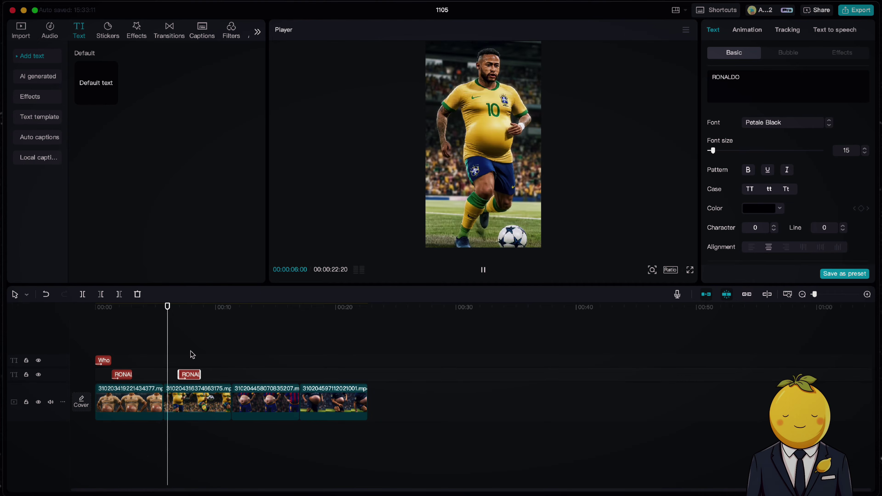
key(space)
Change the duplicated name text over the Neymar clip to NEYMAR, removing the stray pasted sentence.
drag(782, 89, 671, 78)
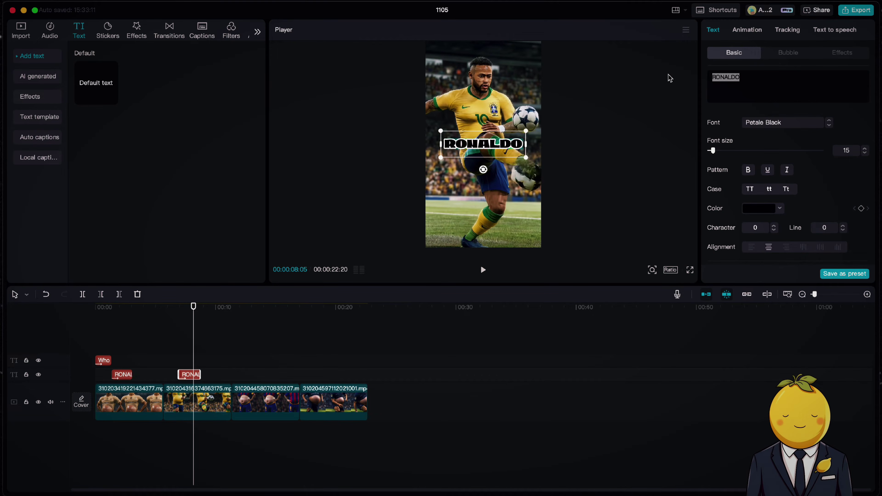
text(NEY)
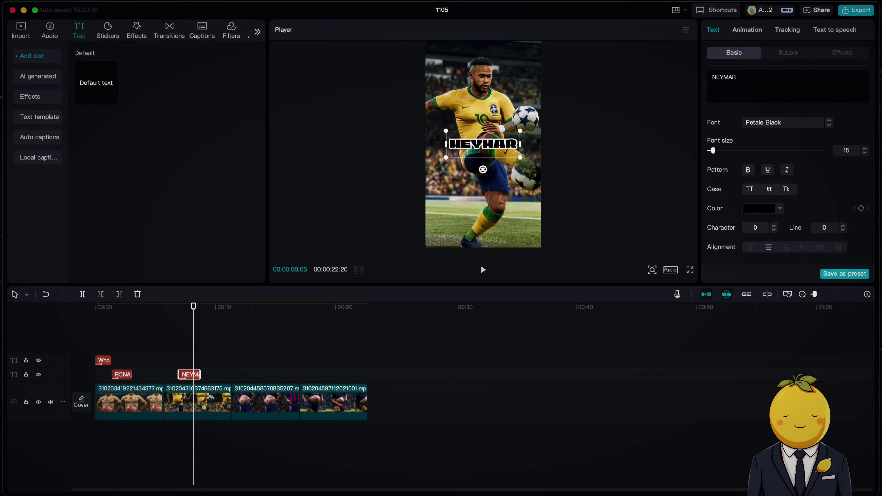
text(MAR)
key(super+v)
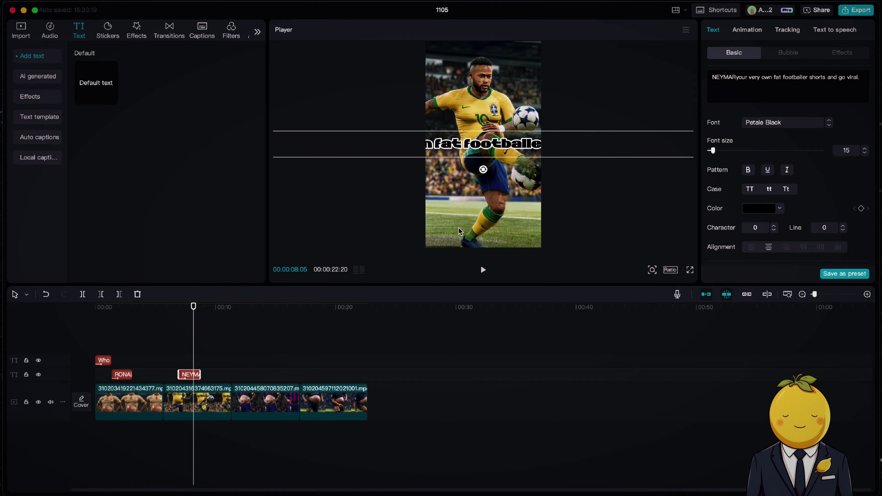
key(super+z)
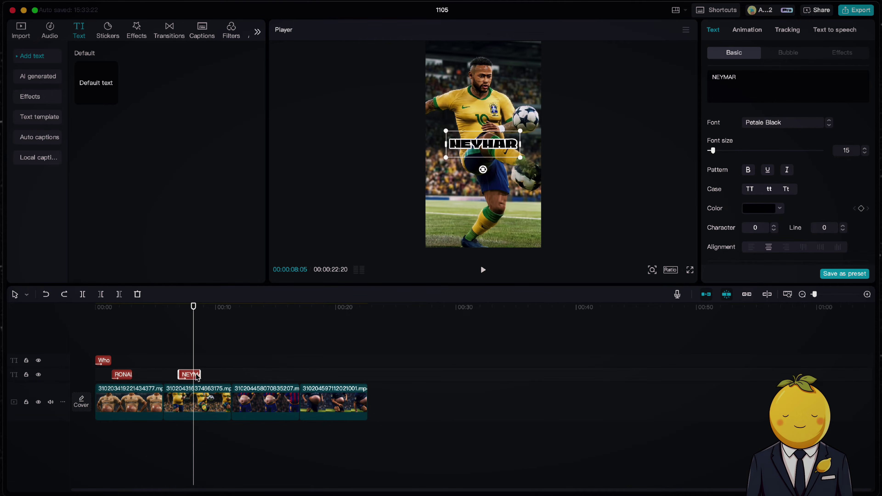
Duplicate the NEYMAR text clip twice, placing one copy over the Messi clip and one over the early part of the Mbappé clip.
drag(197, 378, 210, 366)
key(super+v)
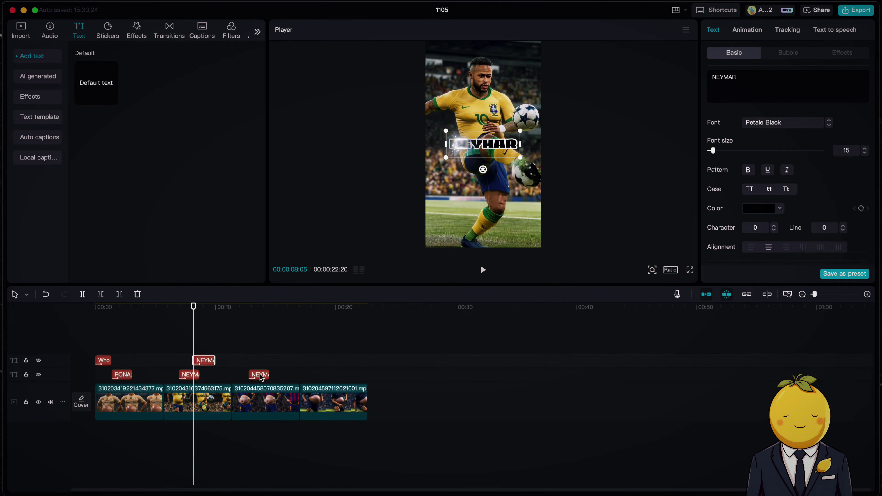
drag(210, 362, 332, 379)
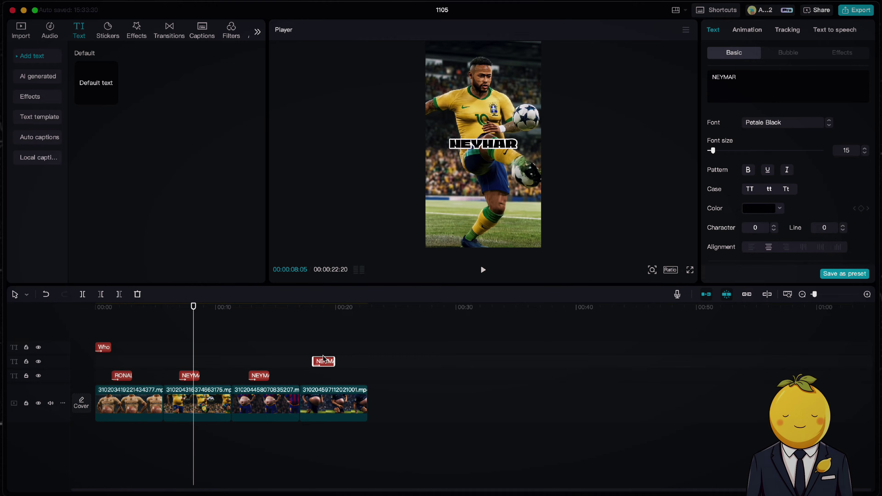
drag(322, 361, 323, 377)
Change the name text over the Messi clip to MESSI, place it over his shorts, and play from the Neymar clip onward.
click(261, 359)
click(260, 375)
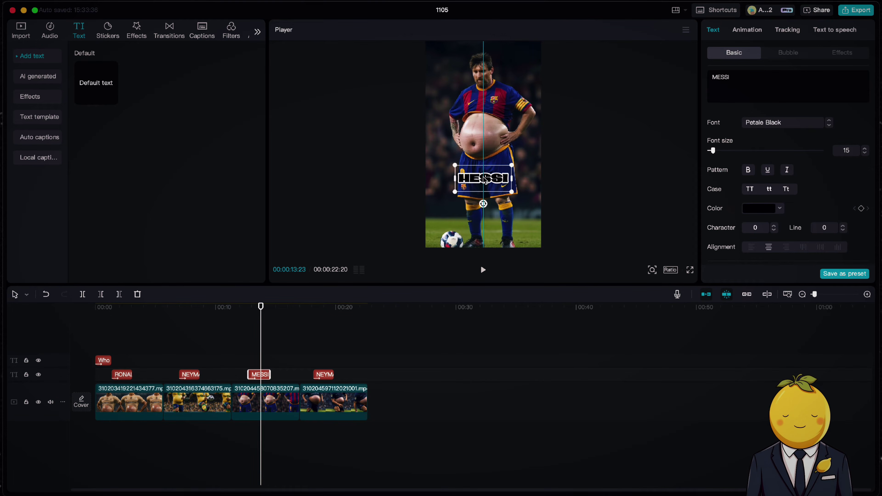
click(192, 311)
key(space)
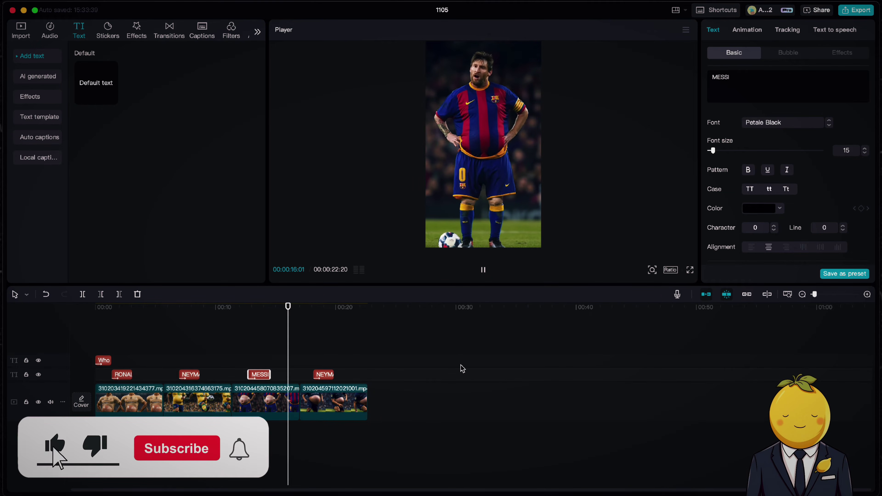
Change the name text over the last clip to MBAPPE and move it below the player's belly.
click(321, 374)
drag(749, 73, 685, 71)
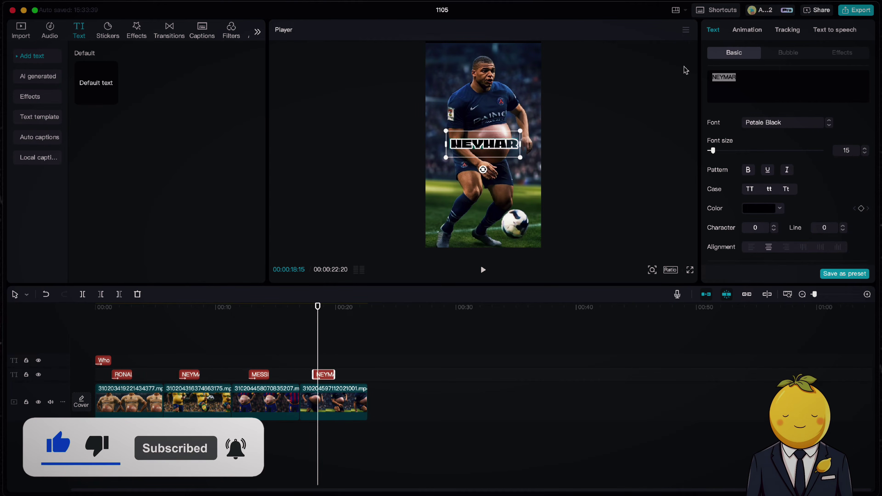
text(MBAO)
key(BackSpace)
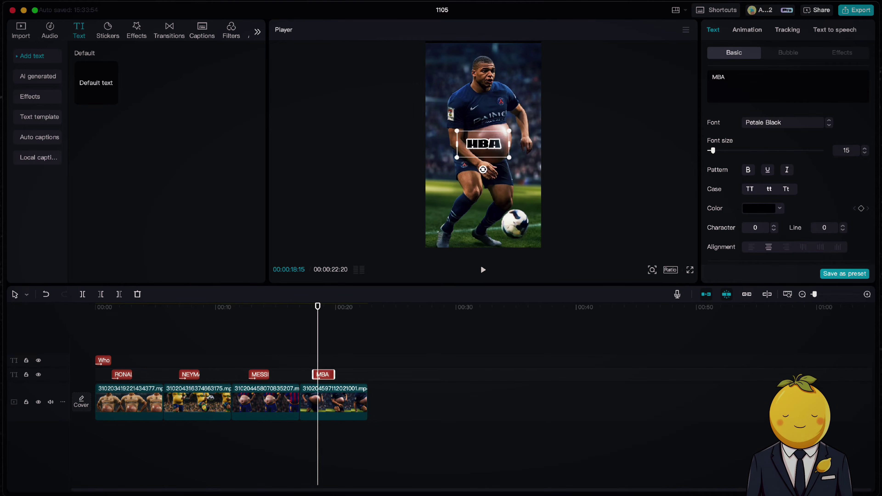
drag(501, 150, 500, 175)
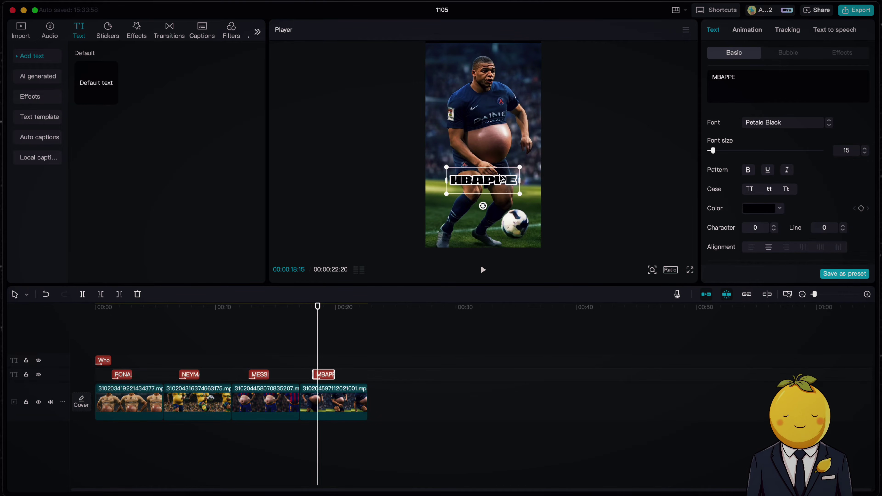
Enlarge the Mbappé video clip slightly to overfill the frame, and play it back.
click(436, 223)
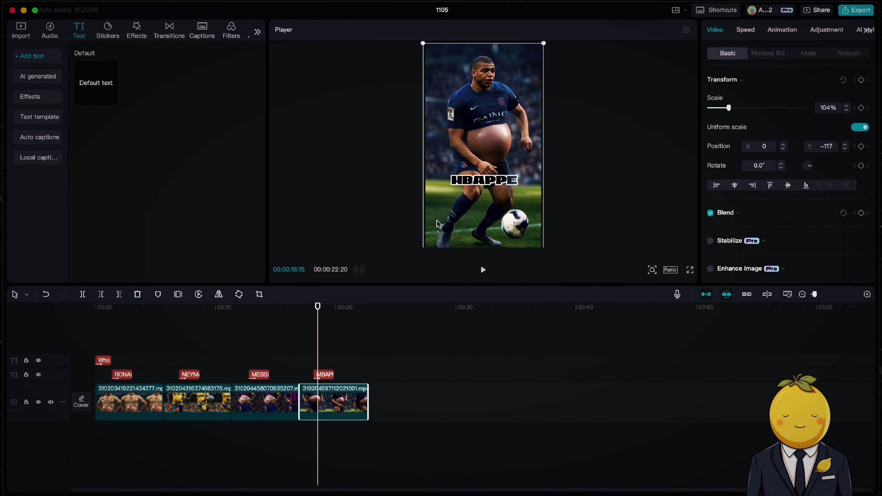
drag(548, 44, 546, 44)
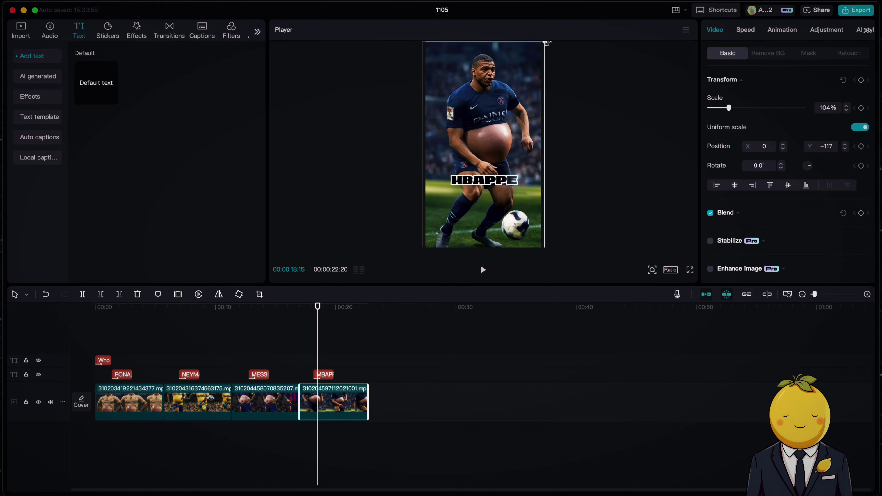
click(597, 102)
key(space)
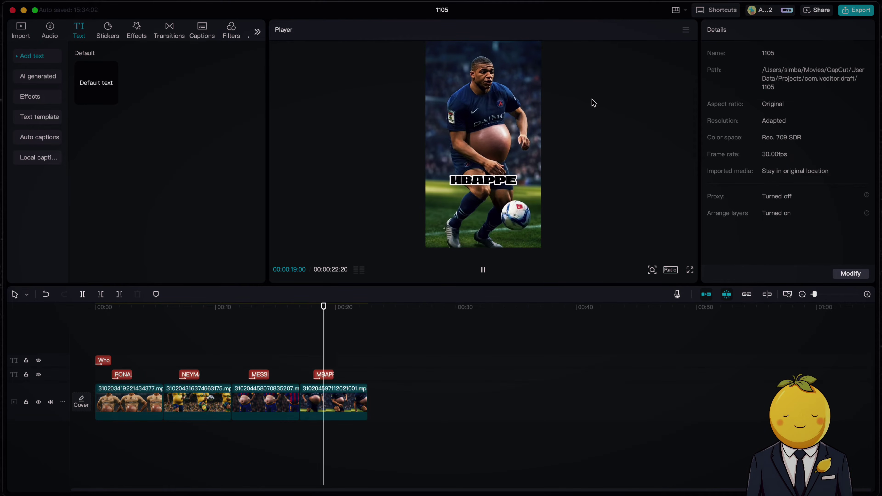
Return to the start, reposition and enlarge the question text across Ronaldo's chest, and play through into the Neymar clip.
click(104, 307)
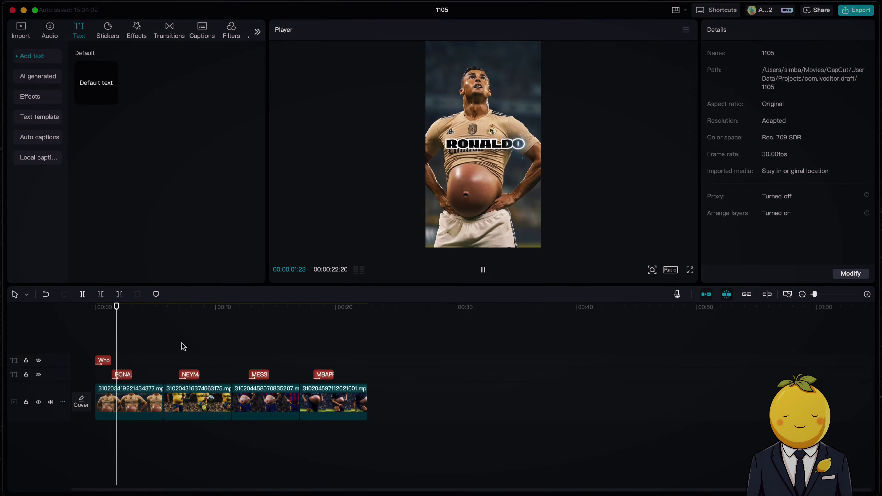
click(92, 311)
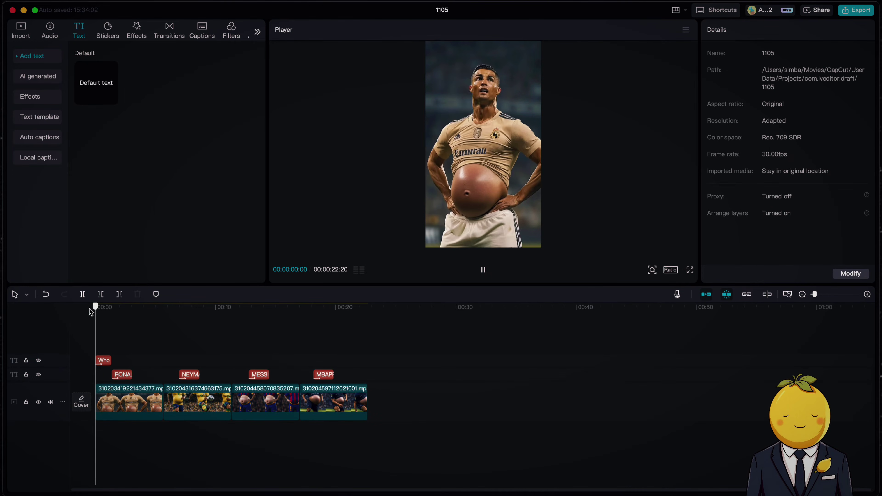
drag(483, 64, 487, 89)
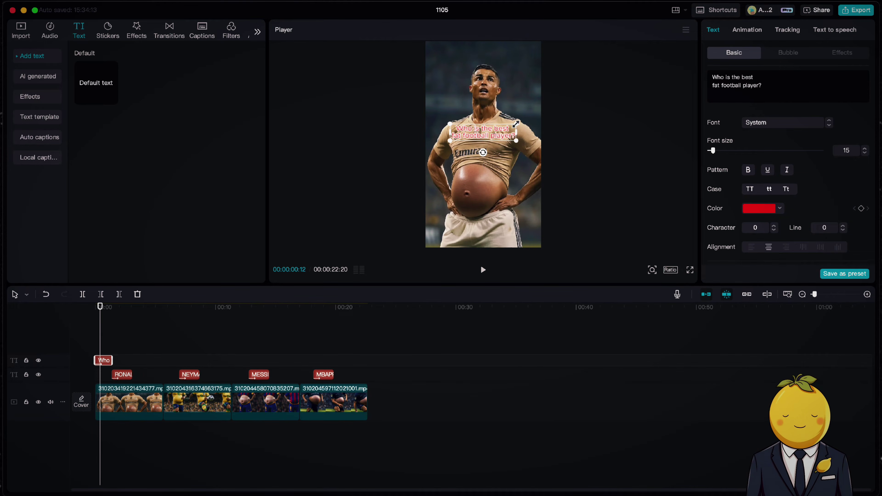
key(space)
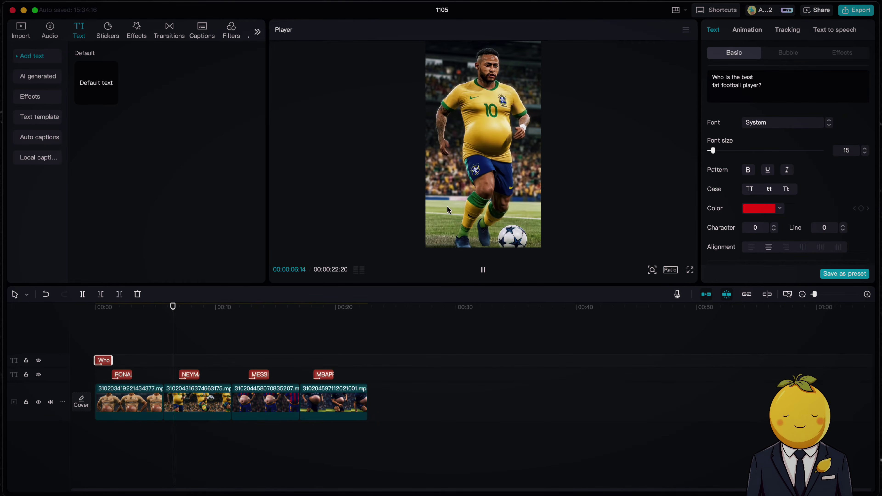
key(space)
Reorder the clips with their name texts so Messi follows Ronaldo, Neymar comes third and Mbappé is last.
drag(195, 403, 329, 403)
key(super+z)
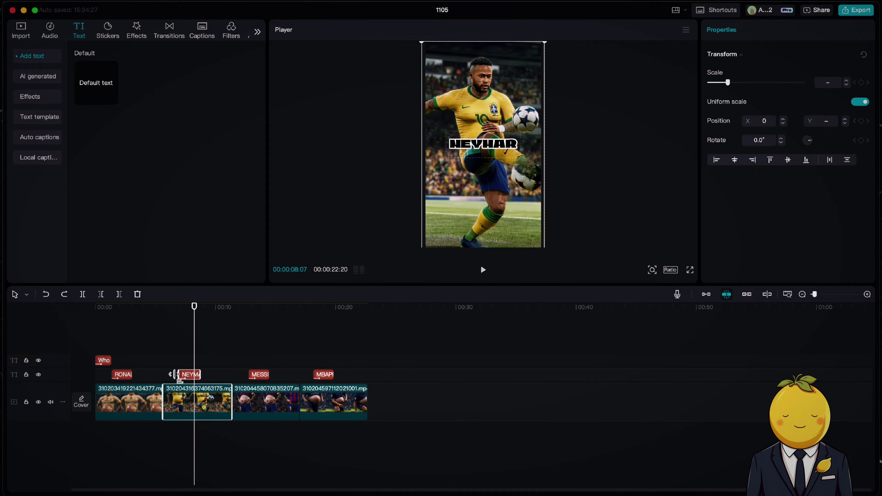
drag(205, 397, 398, 407)
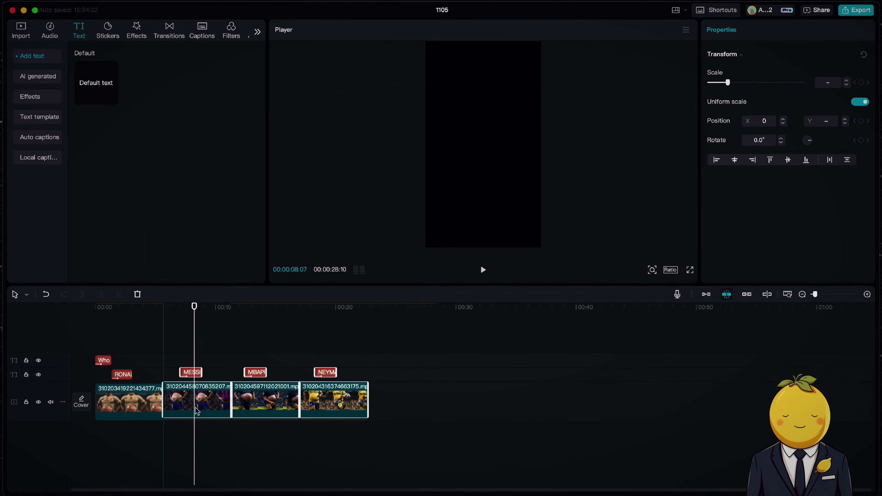
drag(413, 348, 240, 419)
drag(298, 405, 380, 405)
drag(473, 355, 268, 403)
drag(433, 346, 311, 423)
drag(371, 403, 356, 404)
Add the Pull In II transition between the Ronaldo and Messi clips, accept duplicate frames, and play across the cut.
drag(132, 309, 143, 309)
click(165, 35)
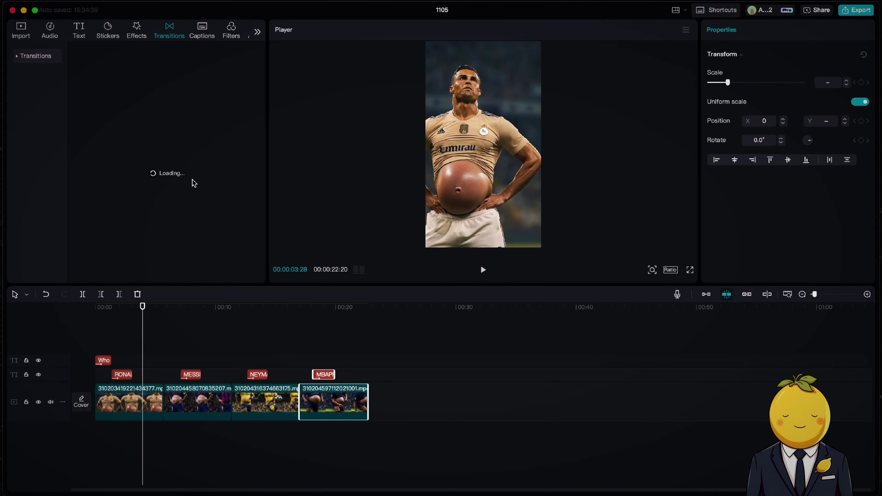
mouse_move(200, 162)
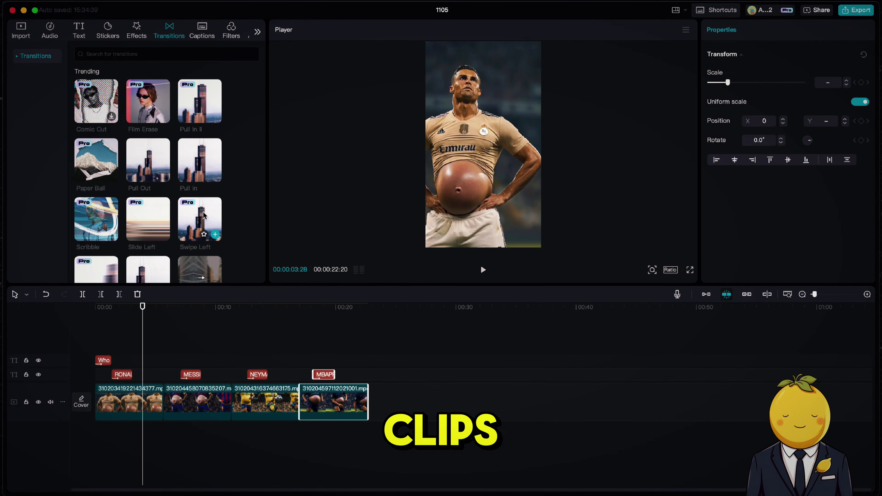
mouse_move(199, 114)
drag(199, 112, 188, 399)
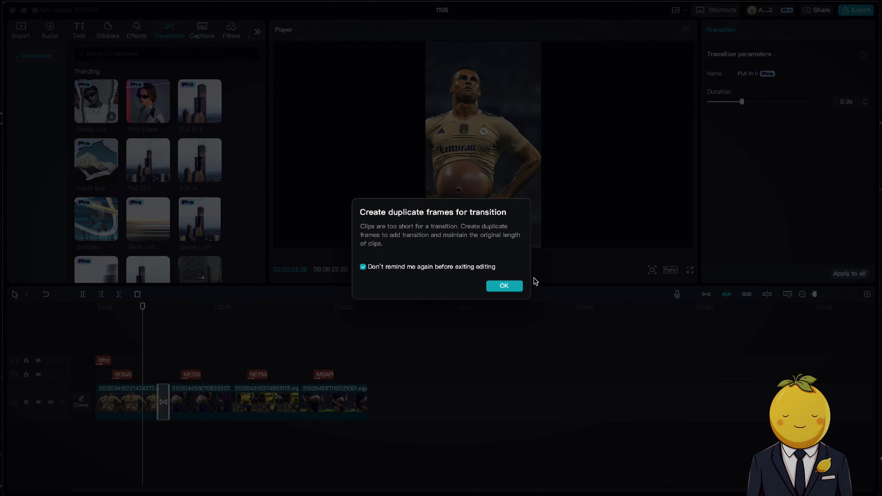
click(520, 285)
key(space)
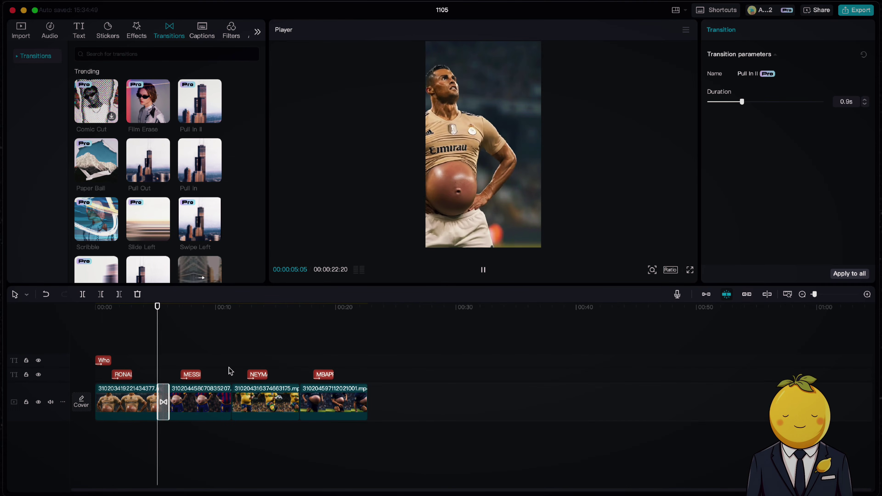
Add the Pull In II transition at the Messi–Neymar and Neymar–Mbappé cuts, and play the video from the start.
key(space)
drag(208, 105, 160, 419)
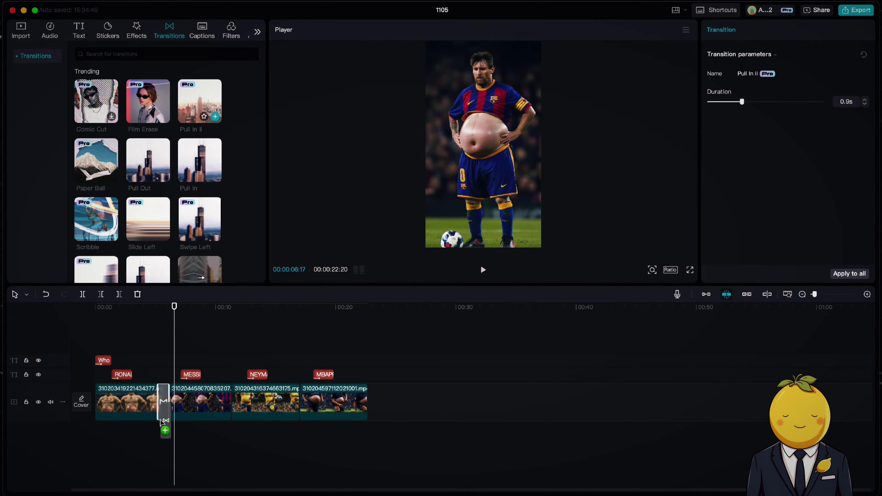
drag(192, 112, 299, 406)
click(95, 309)
key(space)
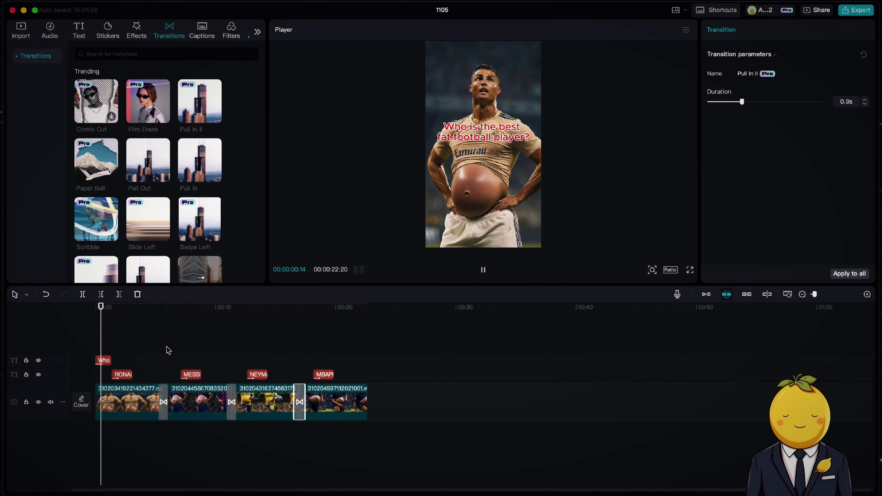
Select the Ronaldo clip and browse the body effects, including the Funny faces, Mood and Selfie categories.
key(space)
click(128, 416)
click(143, 35)
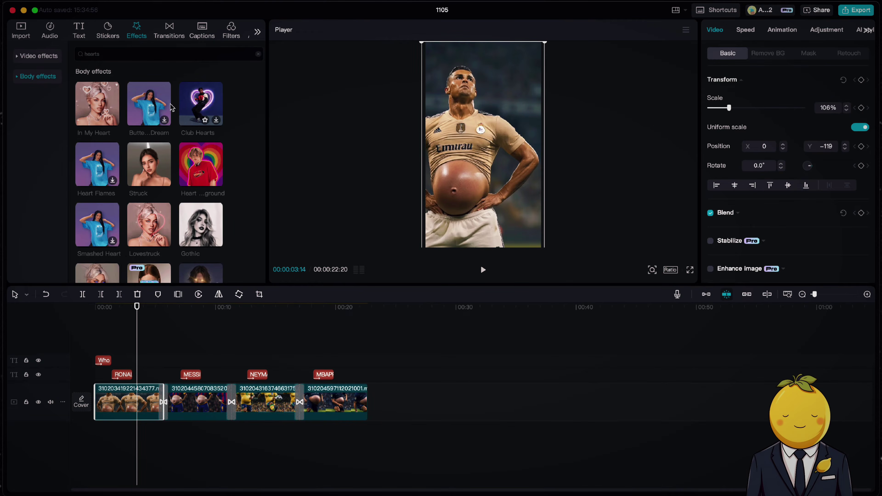
scroll(170, 211, down, 5)
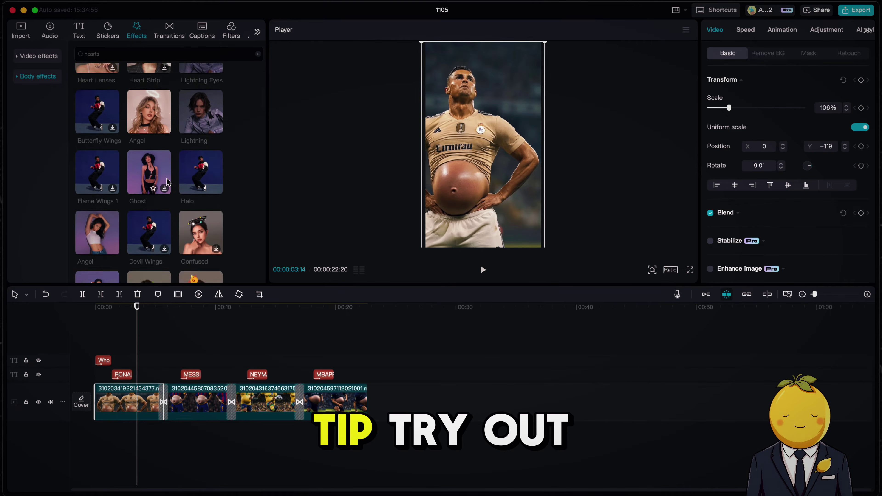
scroll(170, 211, down, 5)
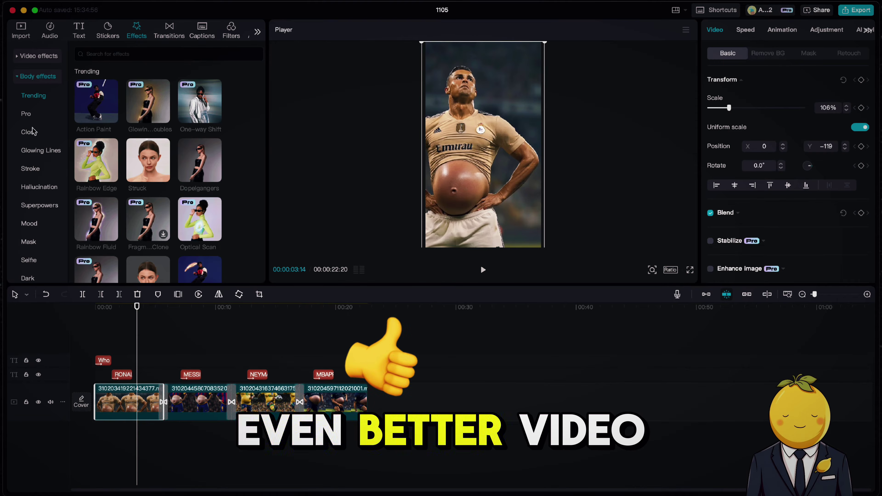
click(30, 269)
click(35, 250)
click(36, 214)
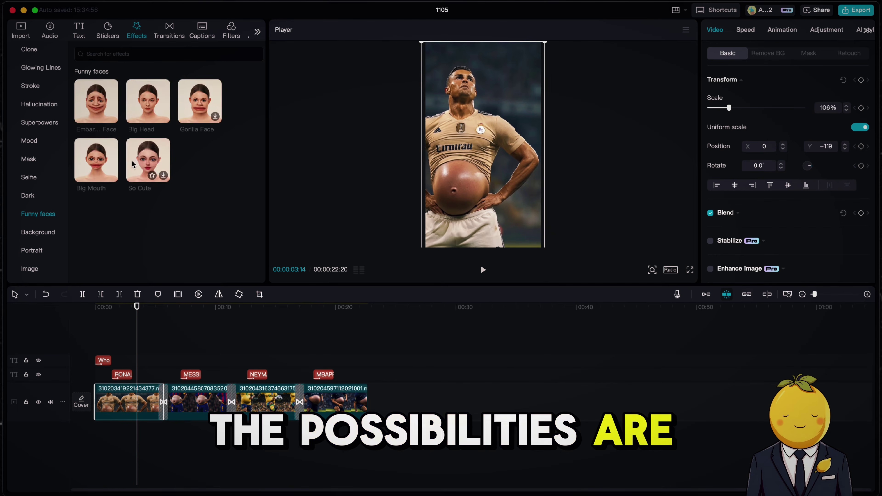
click(29, 177)
click(29, 141)
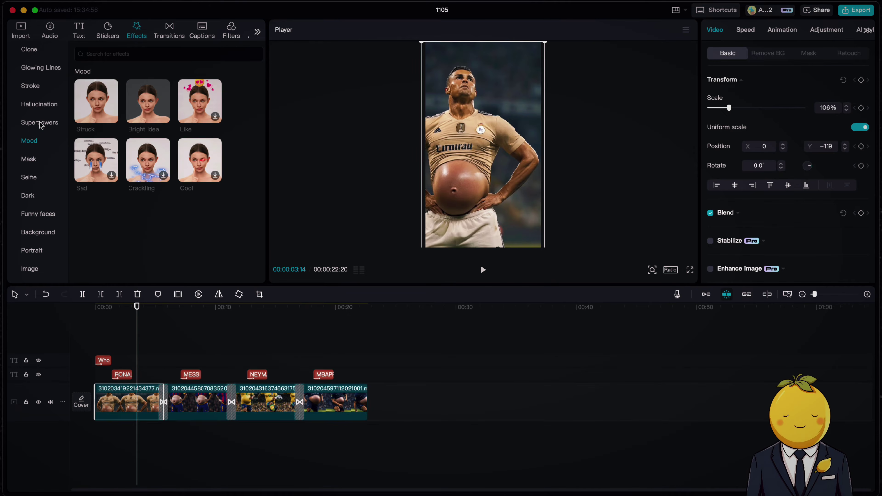
click(28, 177)
Try the <3 Love and Sparkly Angel selfie effects on the Ronaldo clip, undoing each one.
drag(96, 160, 125, 397)
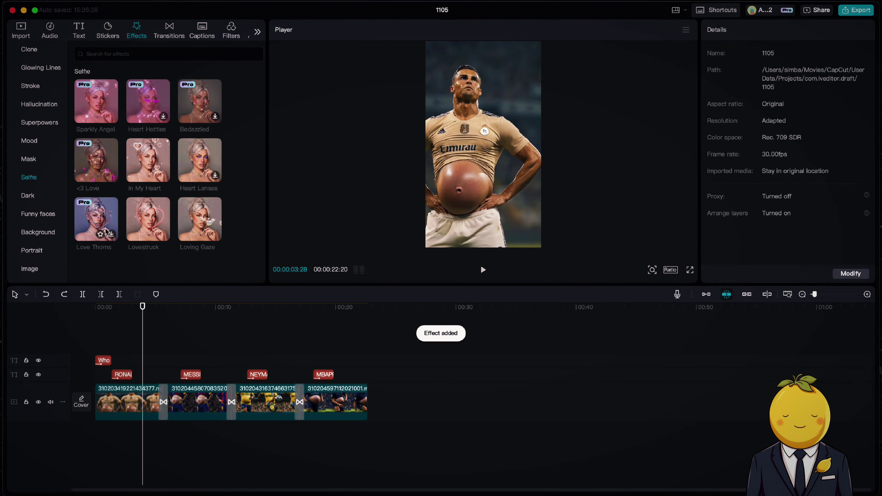
key(super+z)
drag(95, 101, 136, 400)
key(super+z)
Try the Like effect from the Mood category on the Ronaldo clip, check its start, and undo it.
click(38, 214)
click(28, 159)
click(32, 142)
drag(199, 101, 136, 400)
drag(158, 306, 113, 309)
key(super+z)
Search the effects for "heart" and show the matching video effects.
click(119, 55)
text(heart)
key(Return)
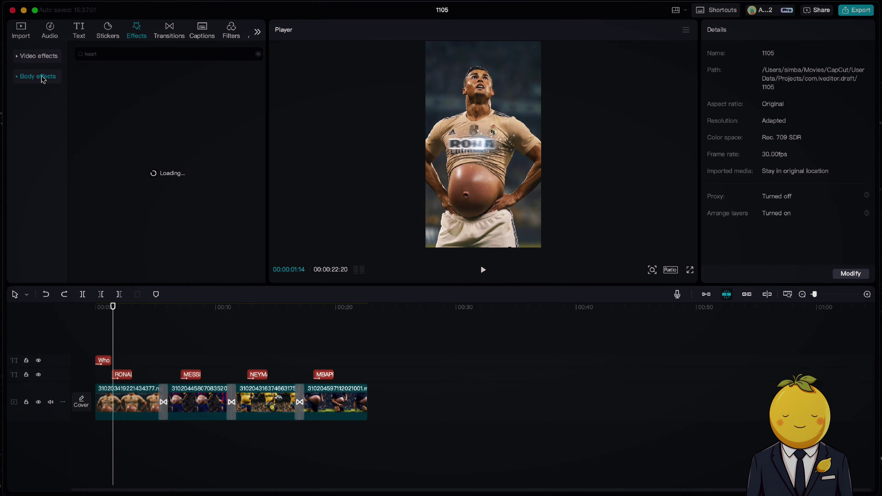
scroll(161, 225, down, 3)
click(39, 56)
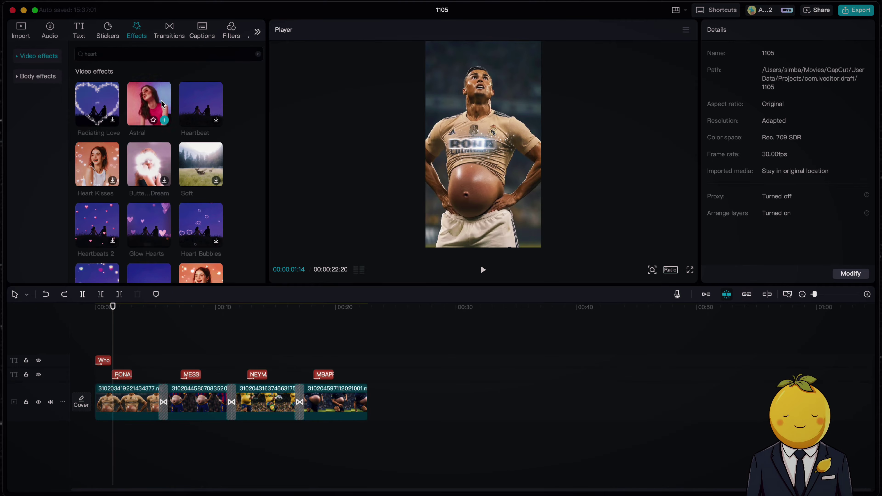
Try the Heart Kisses video effect on the Ronaldo clip, undo it, and look through more heart effects.
drag(97, 164, 129, 400)
key(super+z)
scroll(154, 201, down, 15)
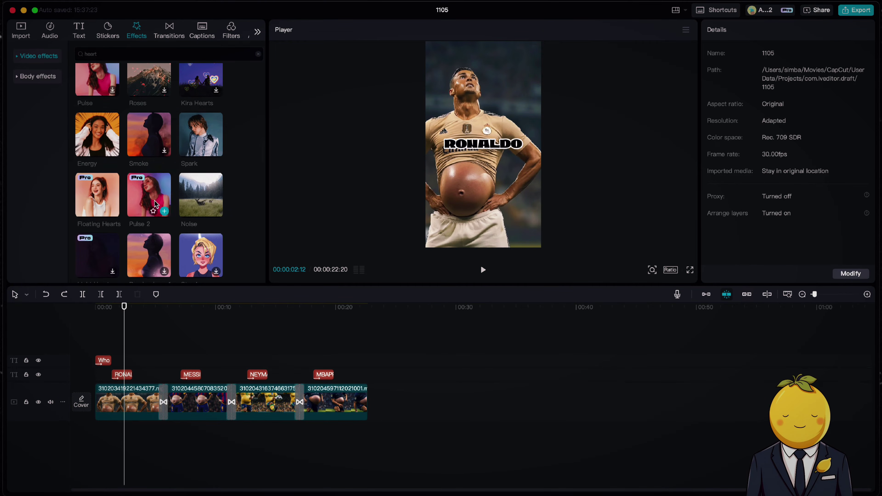
Try the Spark video effect and a Superpowers body effect on the Ronaldo clip, undoing each one.
drag(201, 135, 129, 401)
key(space)
key(super+z)
click(37, 76)
click(40, 205)
drag(96, 219, 129, 401)
key(super+z)
Try the Light Dissolve body effect from the Stroke category on the Ronaldo clip, undo it, and show the Glowing Lines effects.
scroll(178, 218, down, 2)
scroll(146, 208, up, 2)
click(35, 169)
mouse_move(148, 219)
mouse_down()
mouse_move(212, 219)
mouse_move(129, 401)
mouse_up()
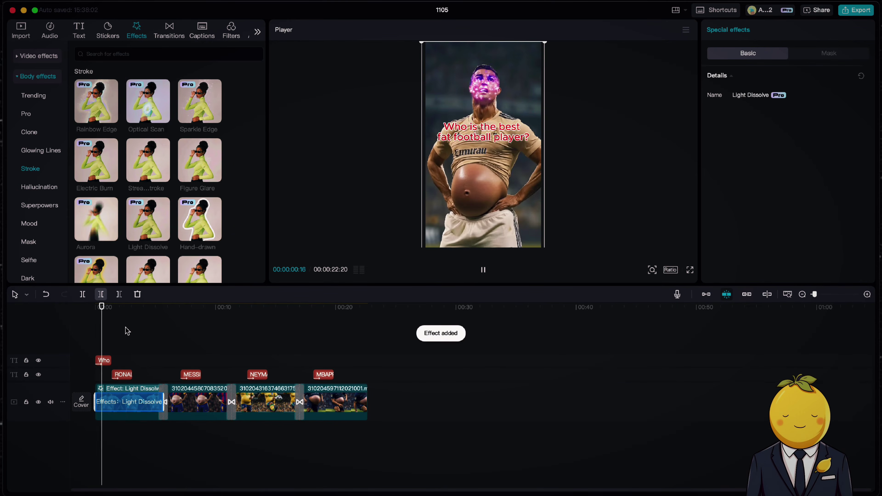
key(space)
key(super+z)
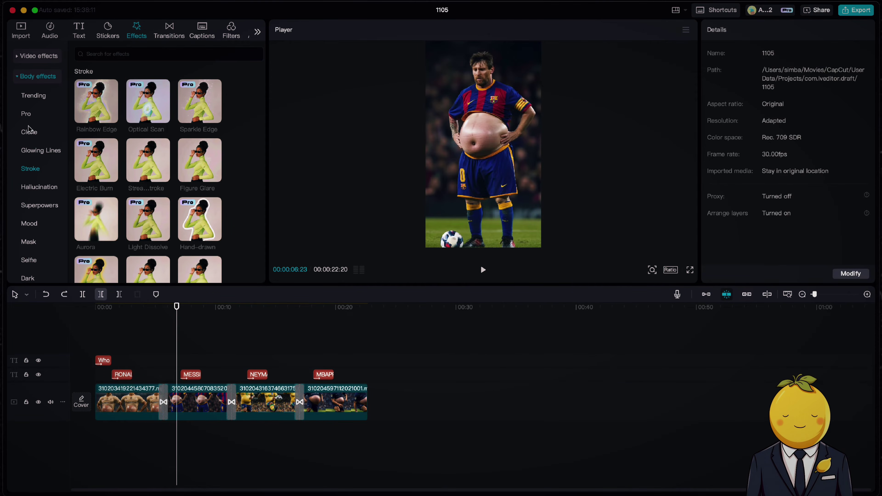
click(40, 150)
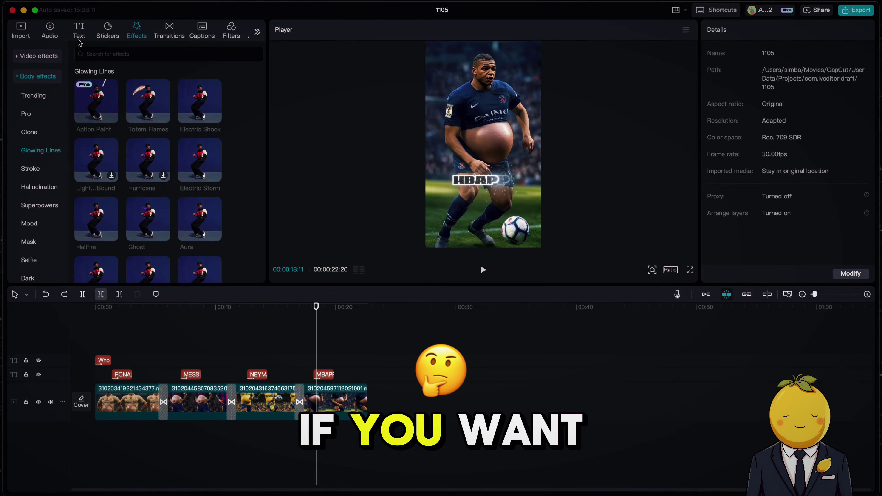
click(79, 31)
drag(96, 82, 368, 347)
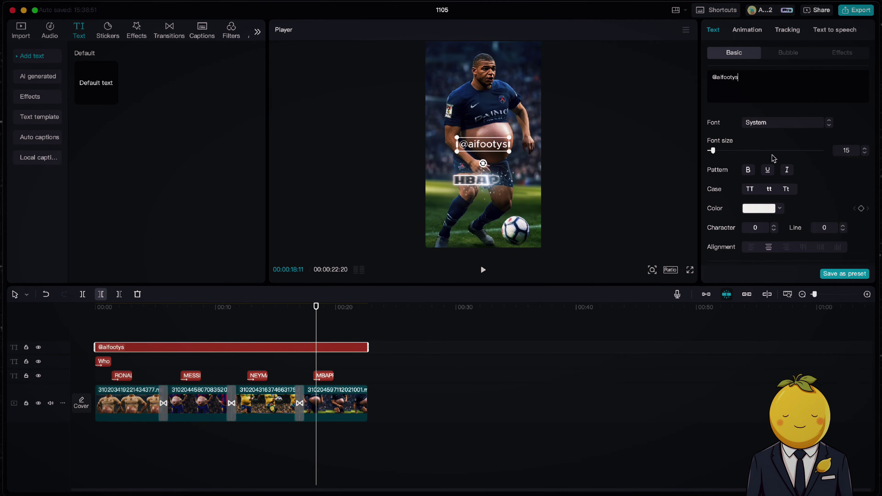
scroll(774, 158, down, 10)
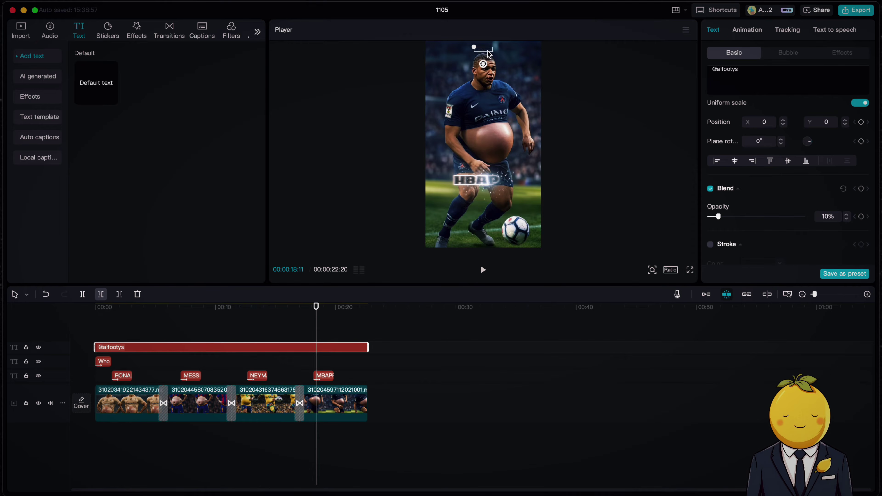
click(191, 313)
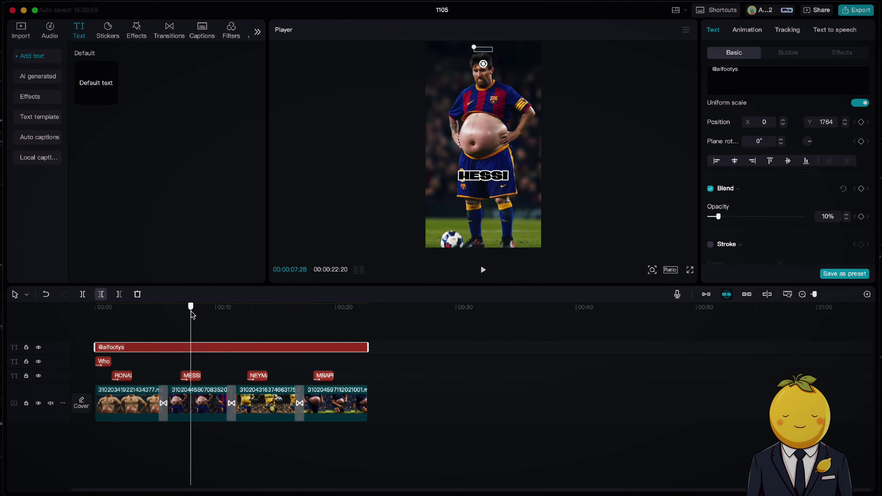
click(220, 323)
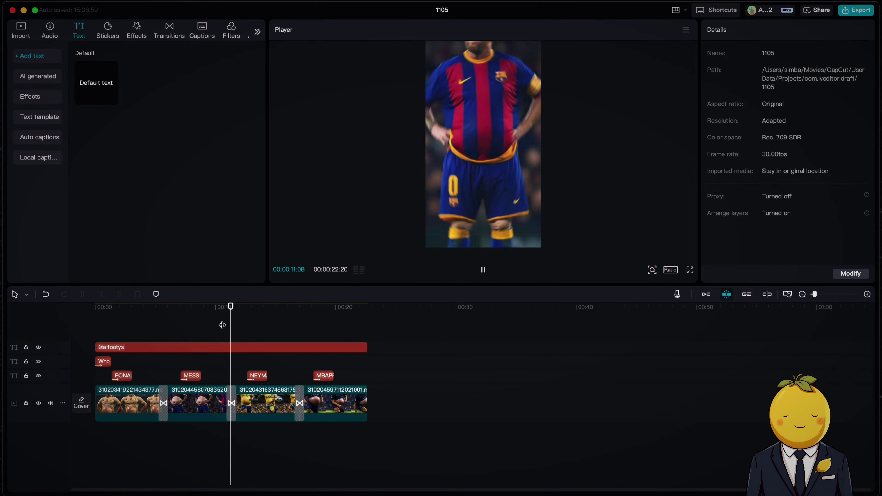
key(space)
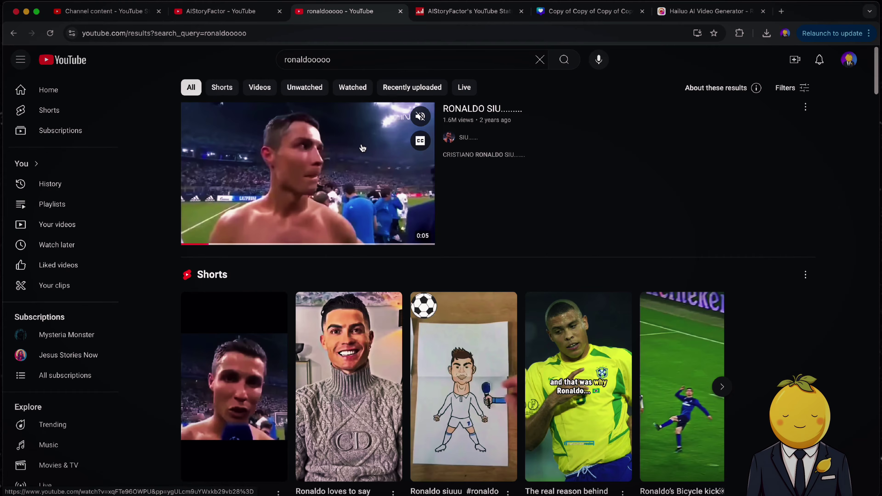
In the YouTube results, play the "RONALDO SIÙUUUUUU - SOUND EFFECT" video and copy its link.
scroll(350, 325, down, 6)
click(350, 325)
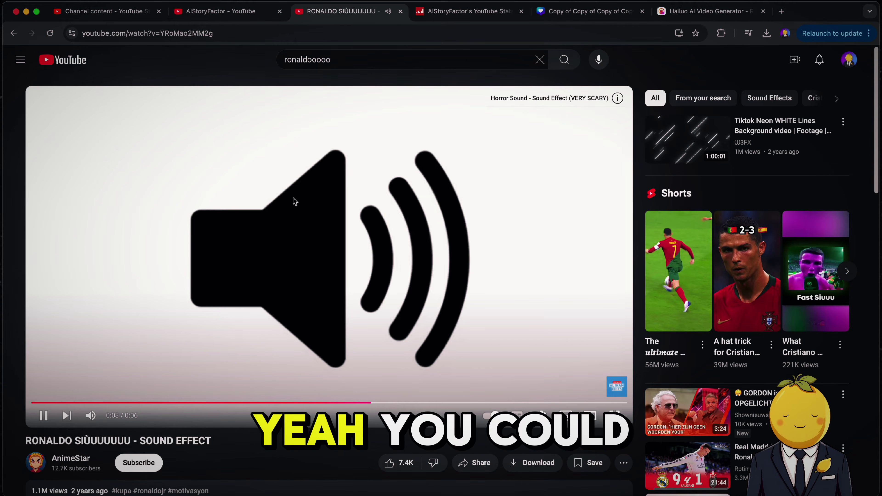
key(space)
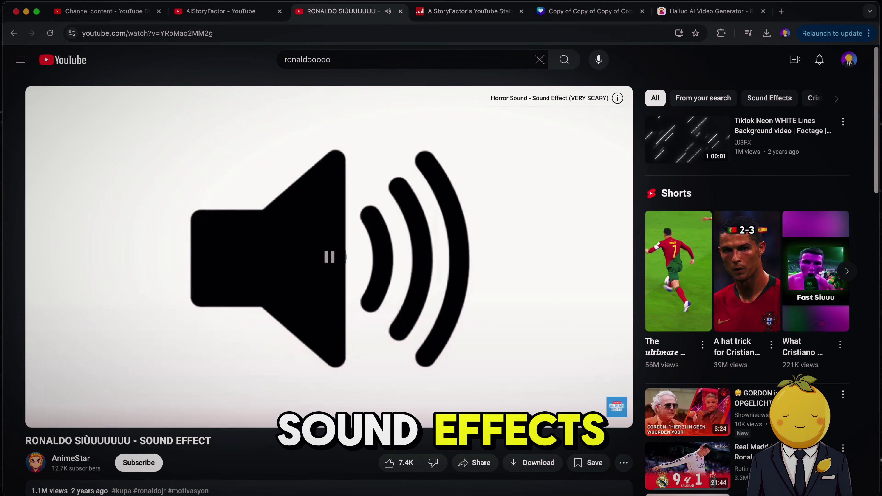
click(147, 33)
right_click(148, 33)
click(172, 118)
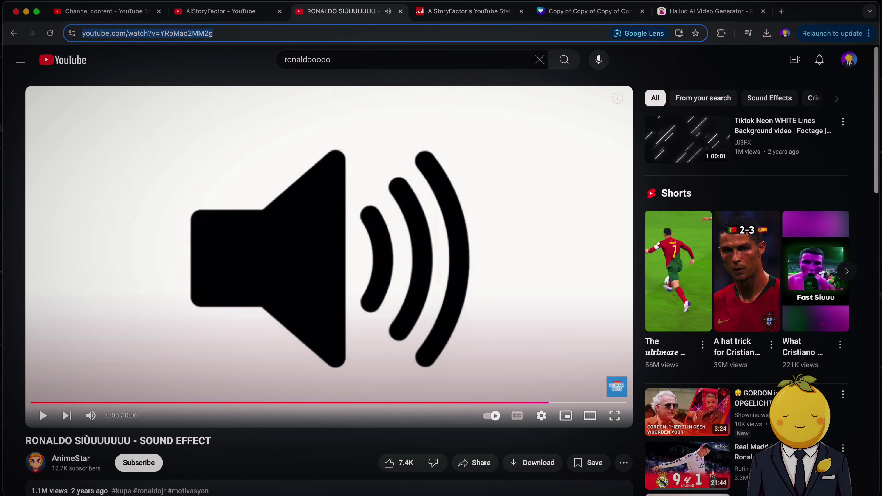
Switch to 4K Video Downloader, paste the copied link, and extract the audio as a normal-quality 128k MP3.
click(572, 492)
click(383, 52)
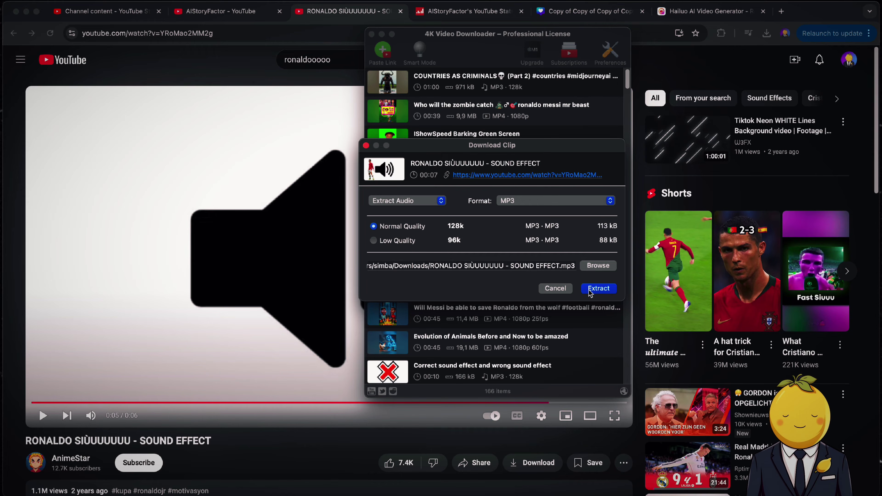
click(598, 288)
Bring the Ronaldo sound-effect MP3 from Downloads into the CapCut timeline below the clips and place it near the Ronaldo clip's end.
click(421, 494)
click(465, 495)
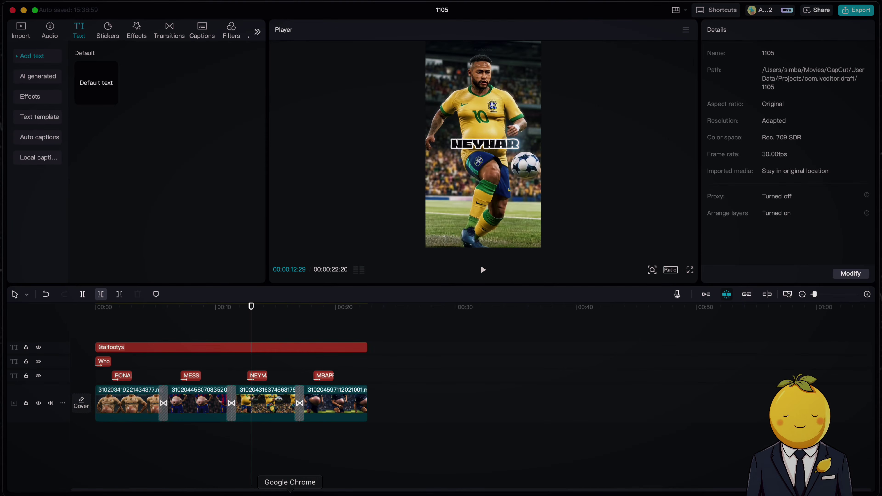
click(202, 494)
scroll(382, 177, down, 6)
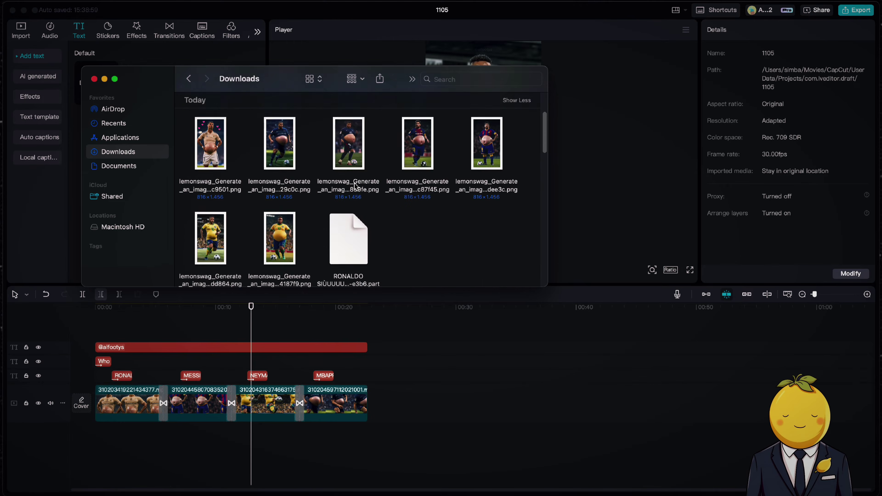
scroll(357, 172, up, 3)
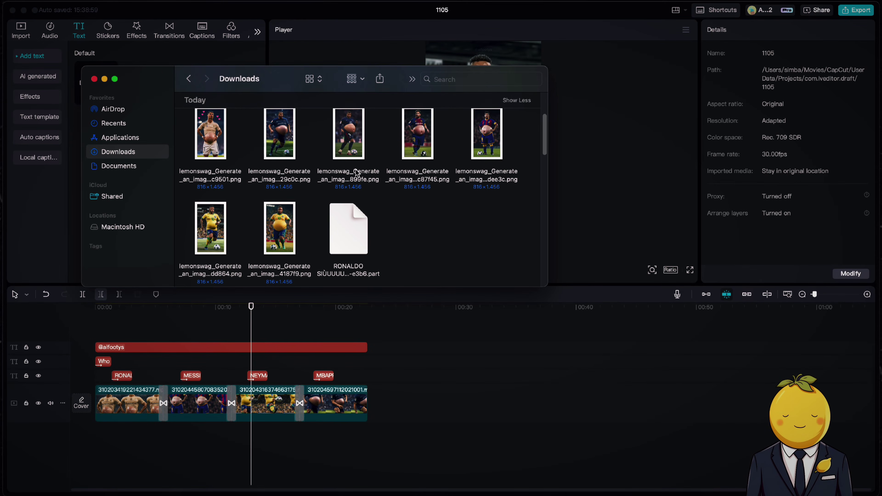
drag(348, 229, 304, 440)
drag(248, 435, 148, 431)
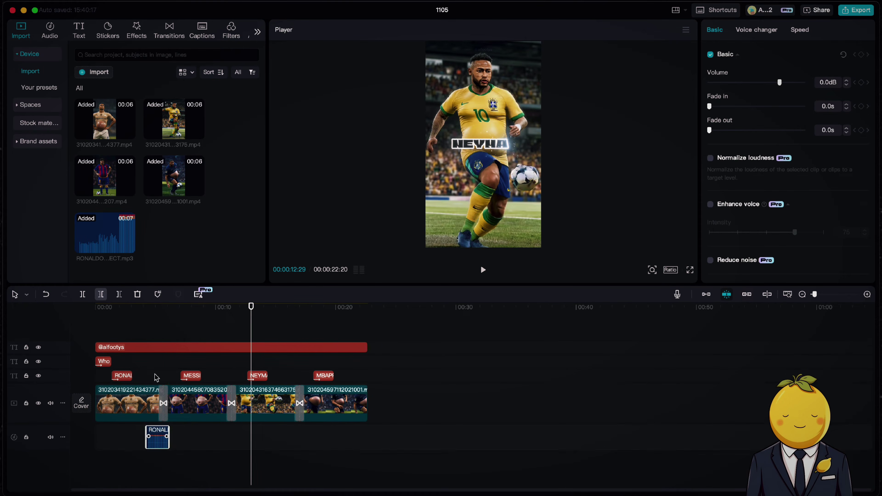
Move the Ronaldo sound effect to the start of the timeline and lower its volume to -22.6 dB.
click(156, 379)
key(space)
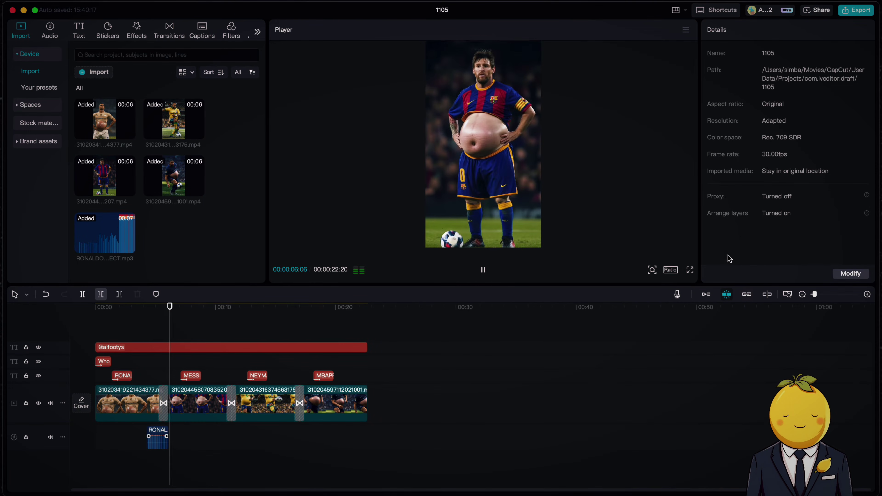
drag(814, 294, 823, 294)
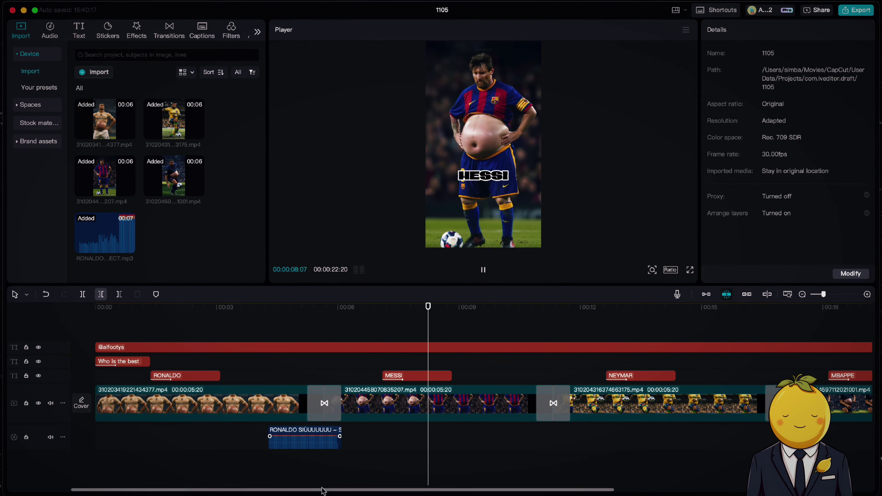
drag(285, 443, 189, 439)
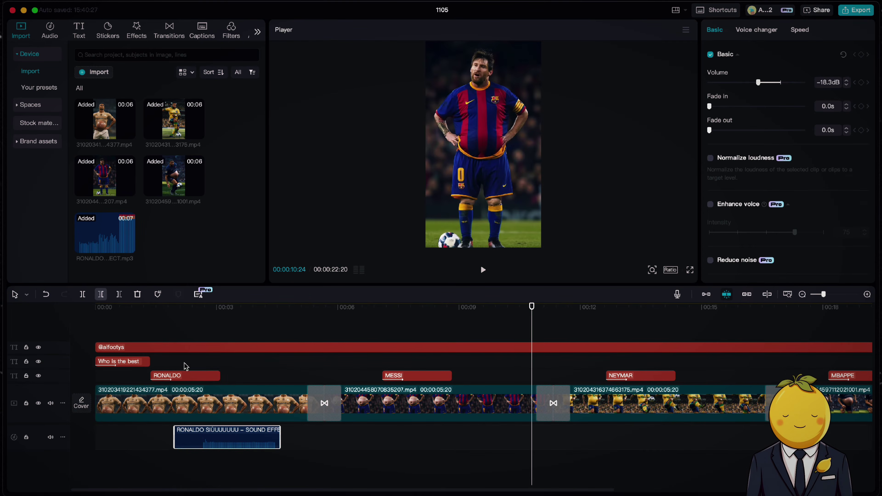
key(space)
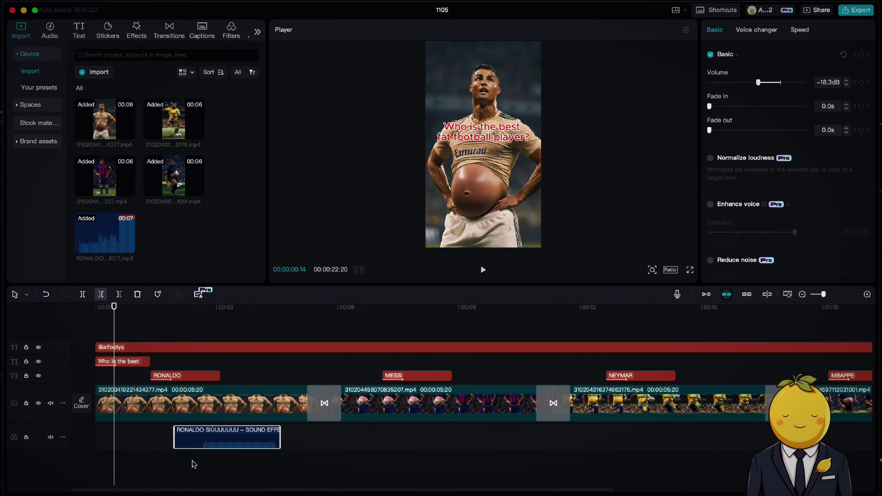
drag(214, 436, 114, 345)
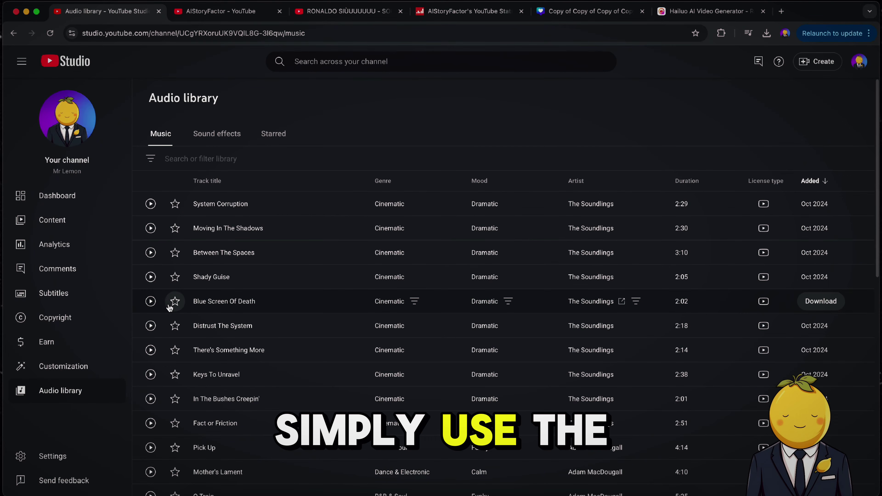
In the YouTube Studio audio library, preview the Blue Screen Of Death and Between The Spaces tracks.
click(151, 301)
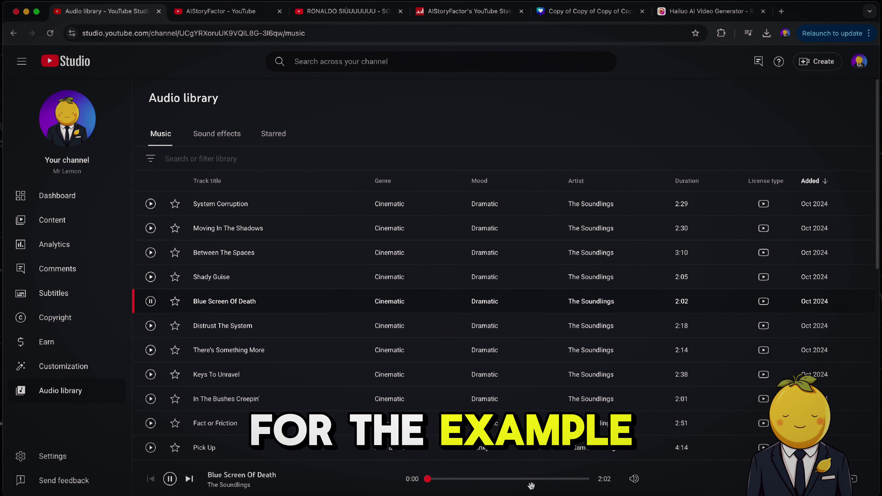
click(497, 479)
click(151, 253)
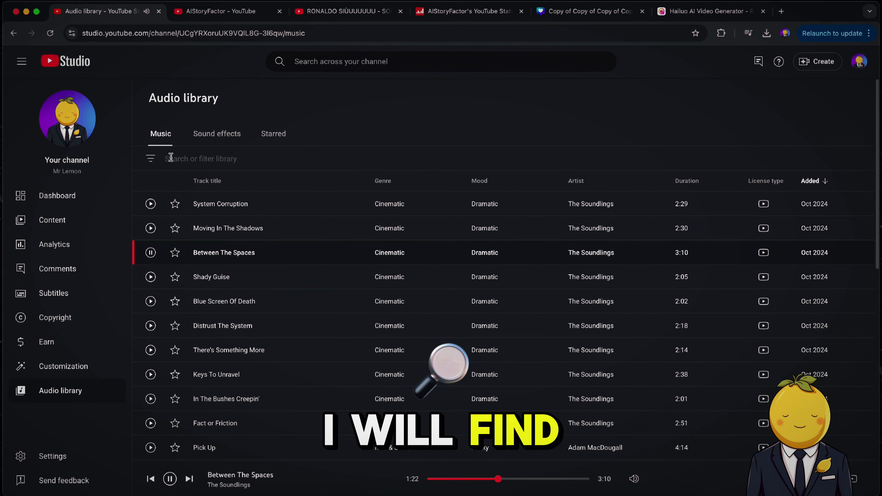
Filter the audio library music by the Dark mood and the Hip-Hop & Rap genre, and download the Gully Dreams track.
click(155, 160)
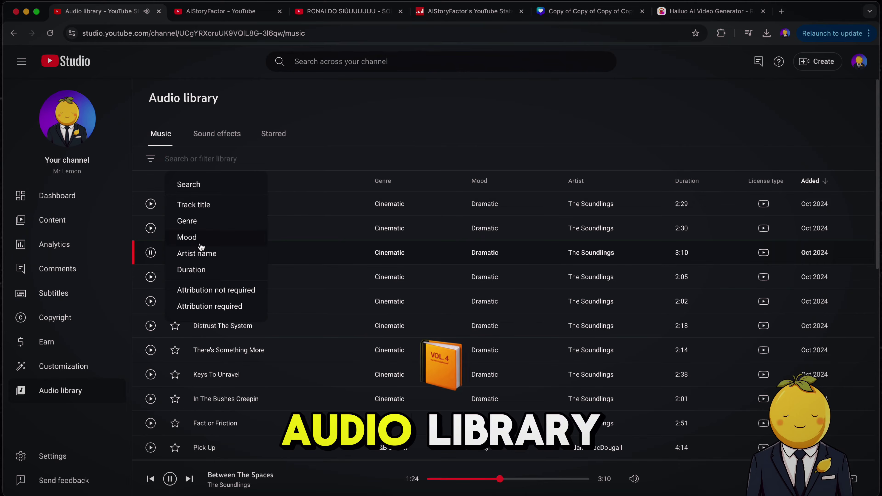
click(204, 237)
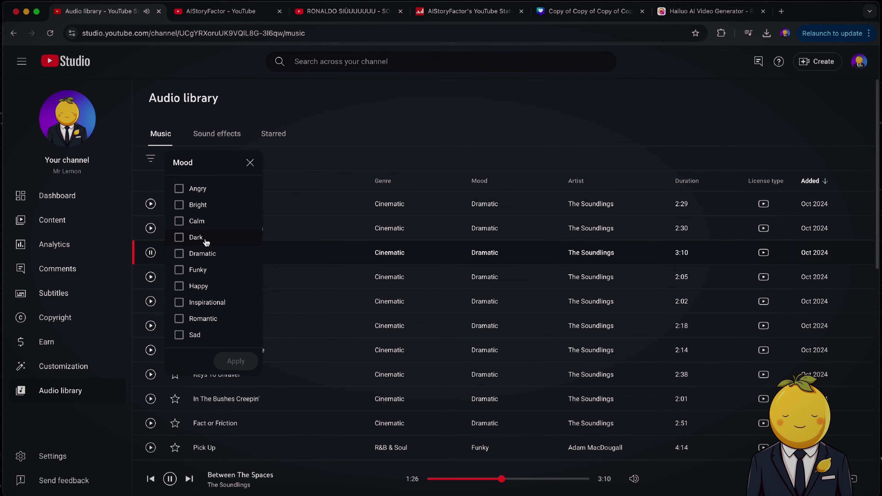
click(228, 368)
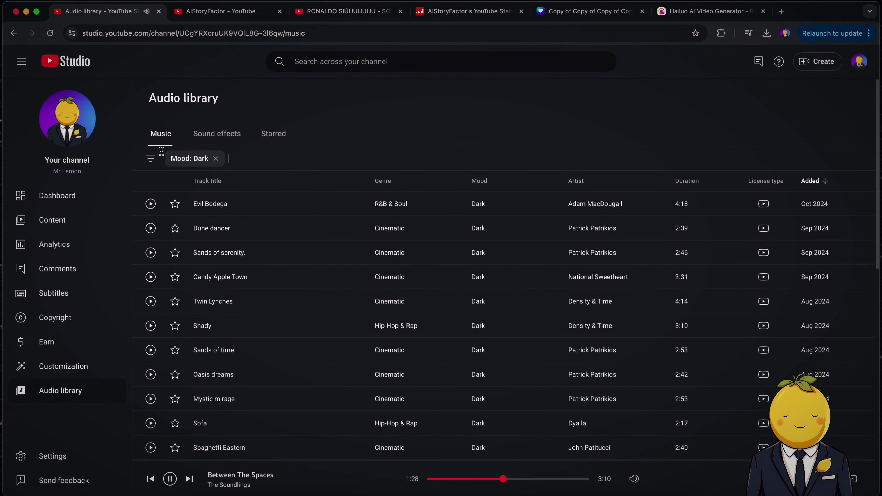
click(149, 157)
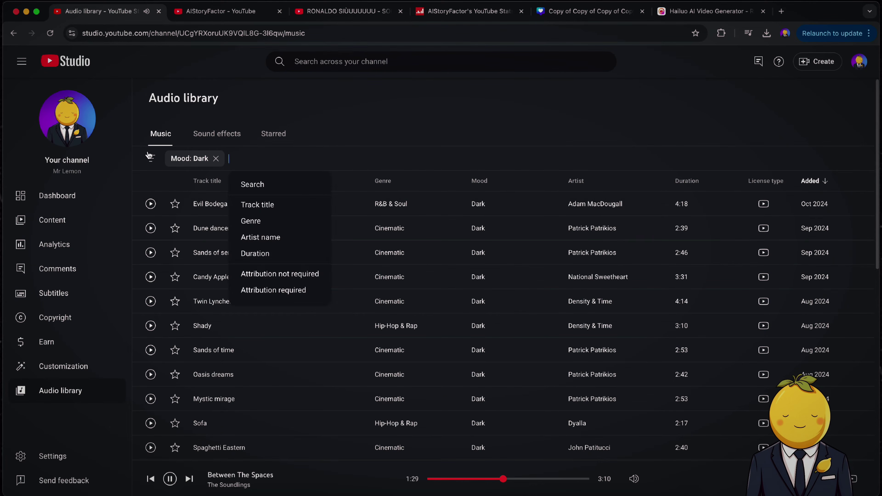
click(273, 224)
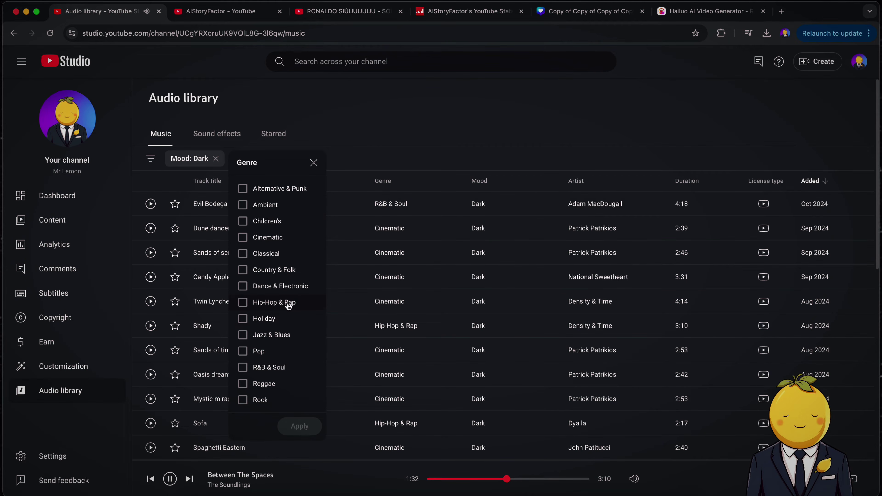
click(300, 426)
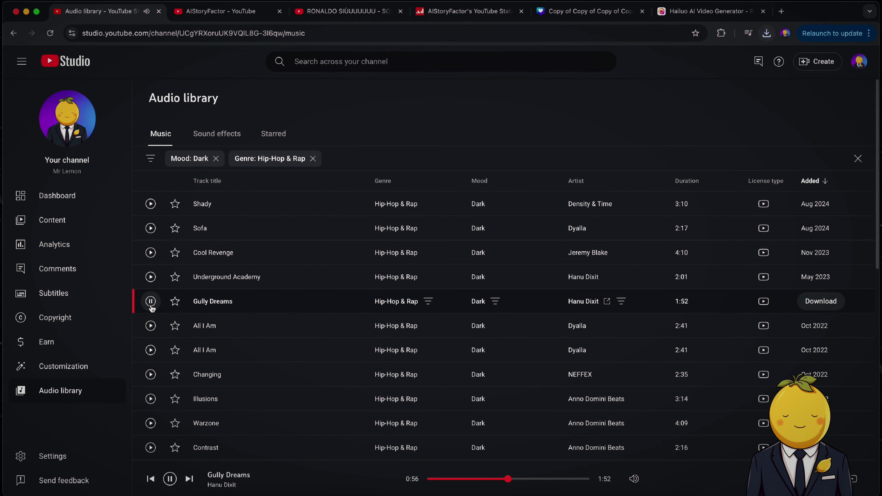
Switch to CapCut and add the Gully Dreams MP3 from Downloads to the timeline below the Ronaldo sound effect.
click(465, 495)
click(202, 495)
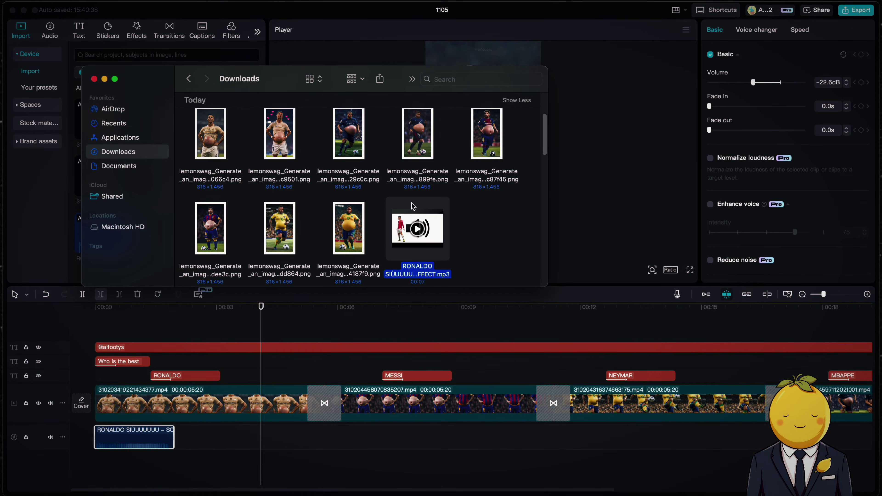
click(491, 175)
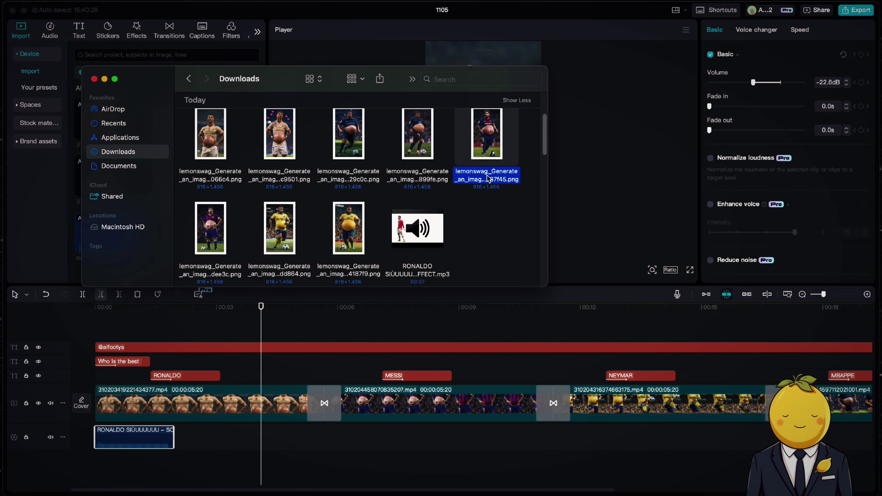
scroll(439, 217, down, 5)
scroll(440, 218, up, 8)
drag(476, 167, 321, 448)
key(space)
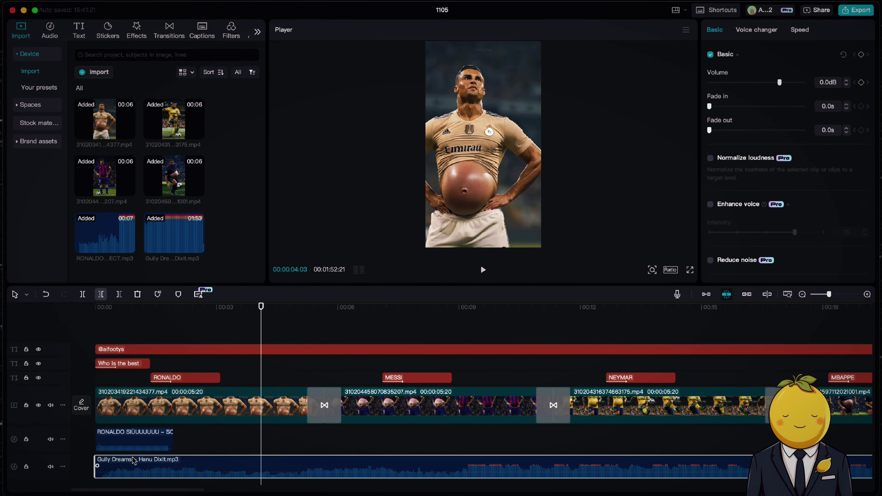
Trim about 28 seconds off the start of the Gully Dreams track, align it with the timeline start, and preview the video.
drag(828, 294, 823, 294)
click(229, 309)
key(space)
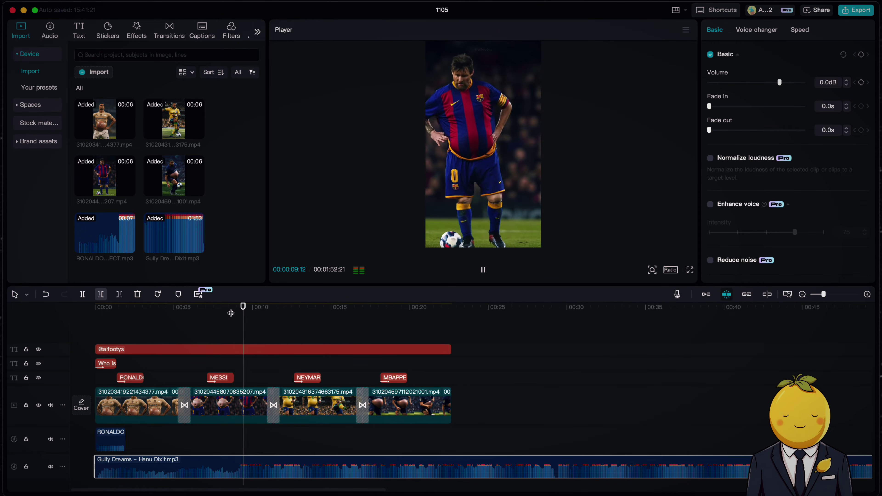
click(561, 308)
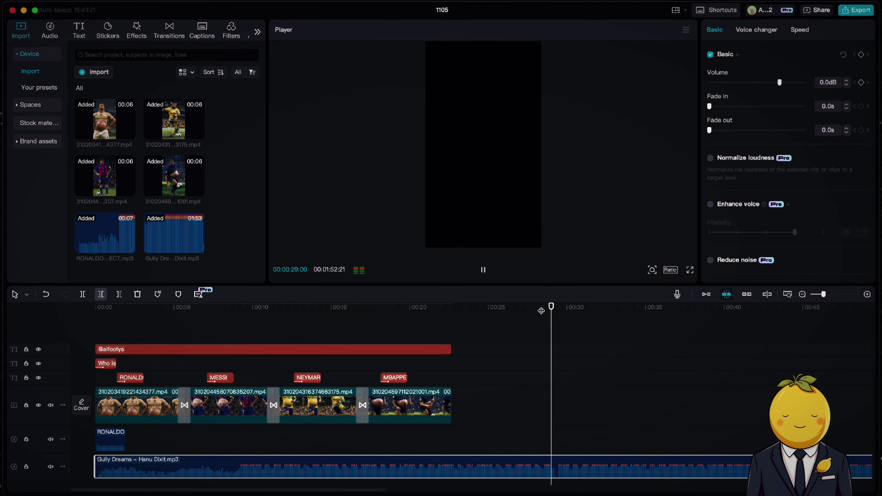
drag(97, 462, 38, 450)
click(91, 311)
key(space)
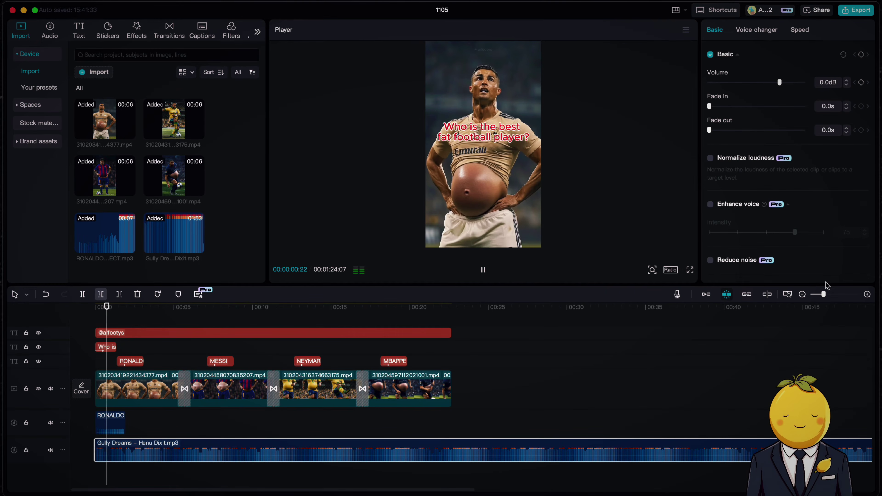
Shift the Gully Dreams track about one second later and extend its start back to the beginning of the timeline.
drag(825, 295, 835, 295)
scroll(237, 455, left, 3)
drag(205, 445, 258, 443)
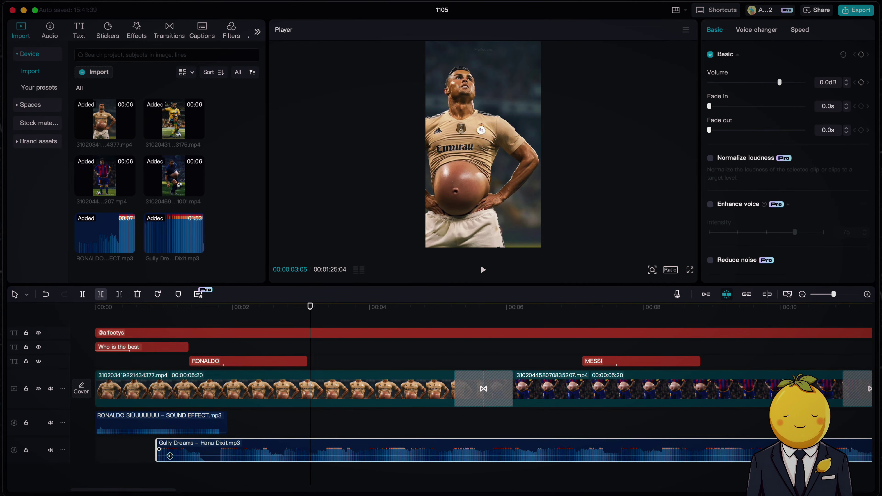
drag(157, 446, 97, 447)
Set the Ronaldo sound effect's volume to -19.0 dB and play the opening of the video.
click(129, 435)
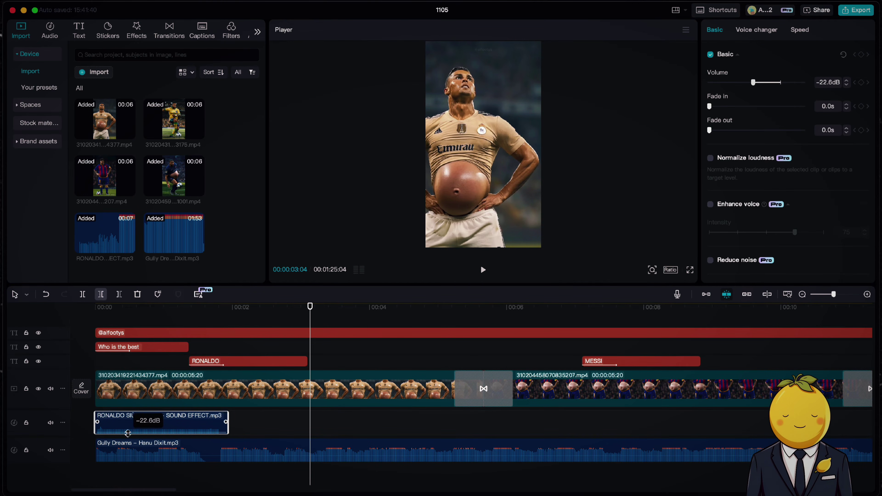
key(XF86AudioRaiseVolume)
drag(101, 306, 59, 323)
key(space)
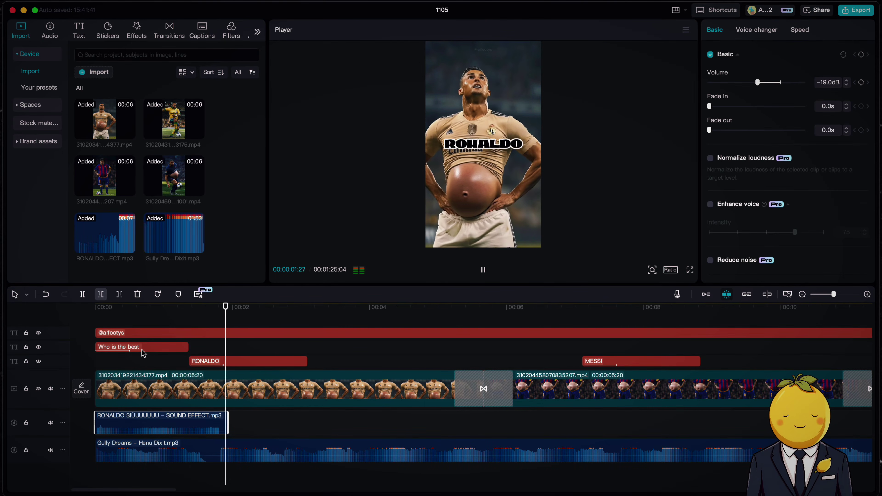
drag(833, 294, 826, 296)
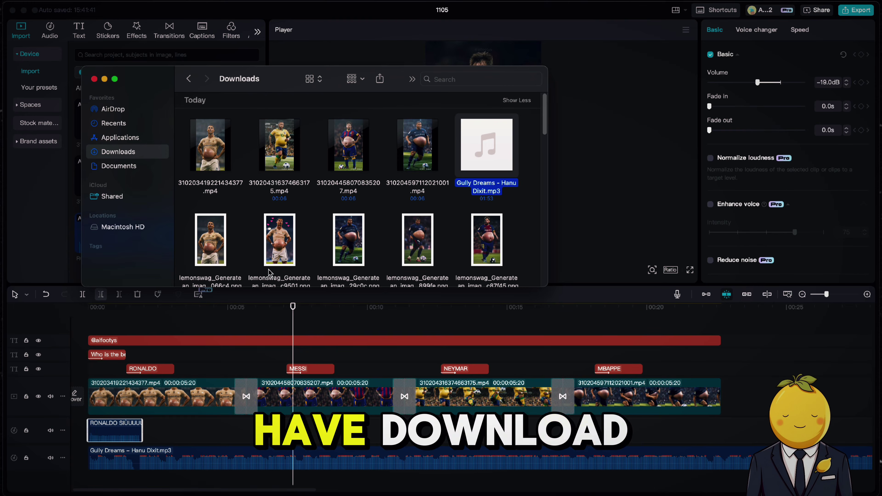
Switch to Finder, preview the Ronaldo hearts image in Downloads, and place it after the Ronaldo clip, shifting the Messi, Neymar and Mbappe clips and captions later.
click(281, 250)
key(space)
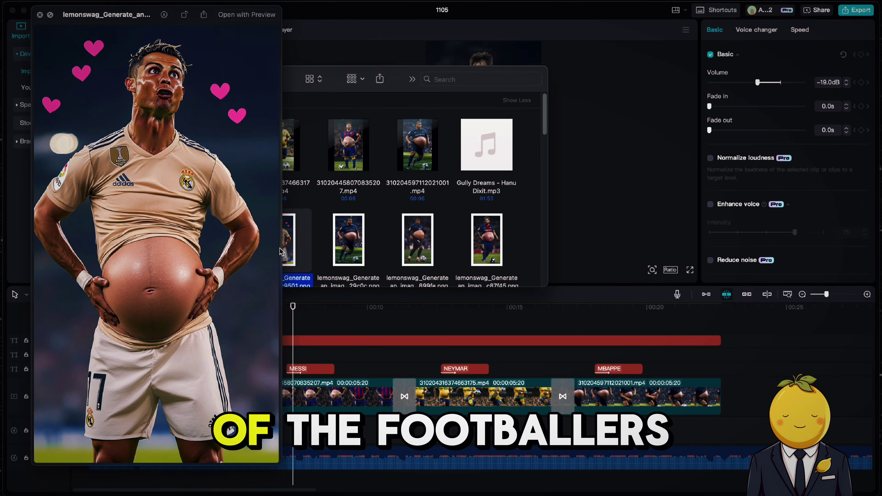
key(space)
drag(287, 233, 273, 389)
drag(729, 437, 398, 432)
drag(285, 363, 274, 429)
click(230, 418)
key(space)
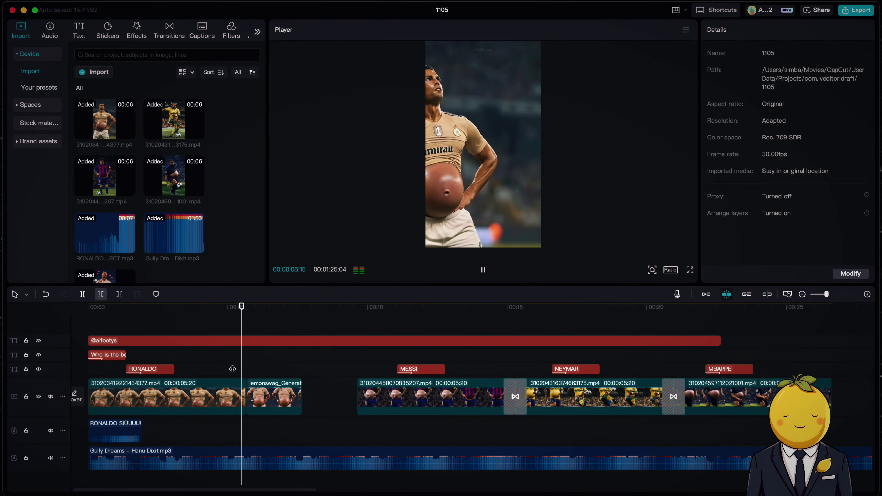
Add the Pull In II transition between the Ronaldo clip and the Ronaldo hearts image, and play it back.
click(169, 35)
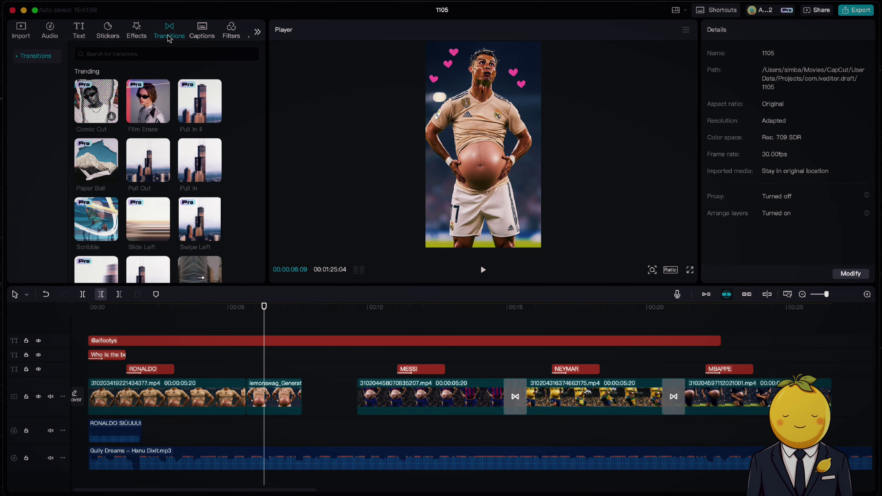
drag(184, 118, 246, 396)
key(space)
Select the Ronaldo hearts image on the timeline and open the Pro category of the video effects.
click(277, 395)
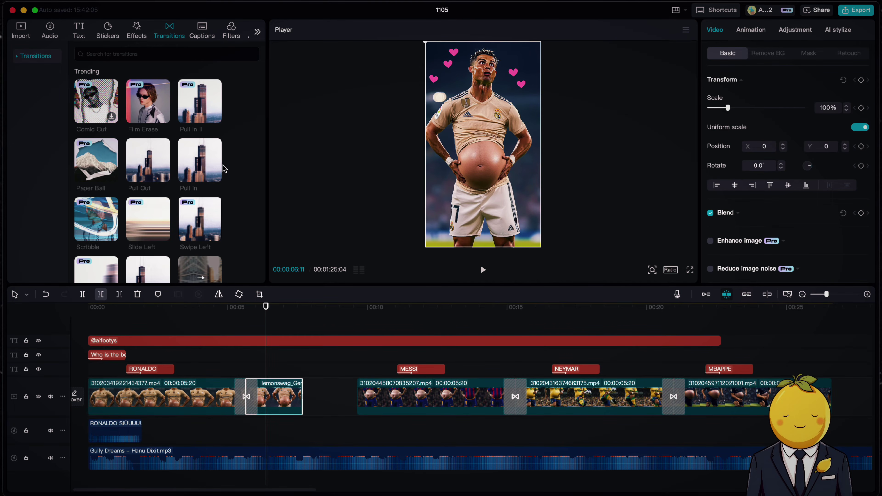
click(136, 34)
scroll(38, 160, down, 3)
scroll(40, 166, up, 3)
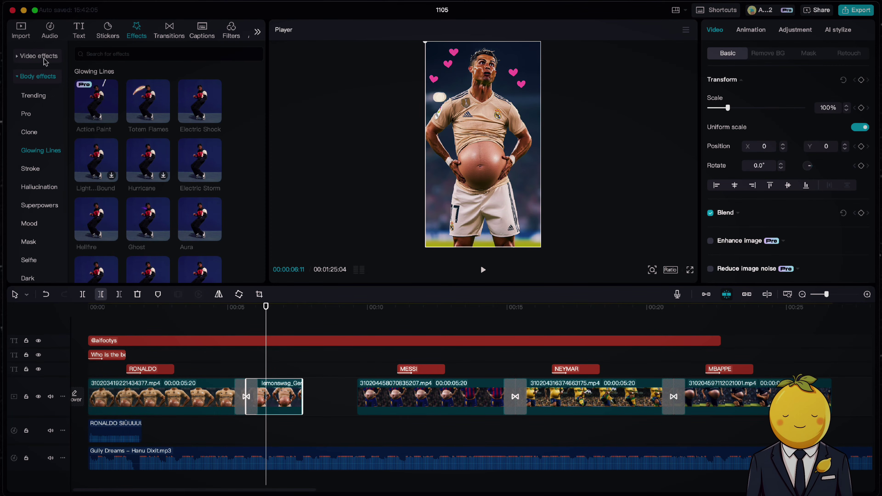
click(38, 56)
click(28, 95)
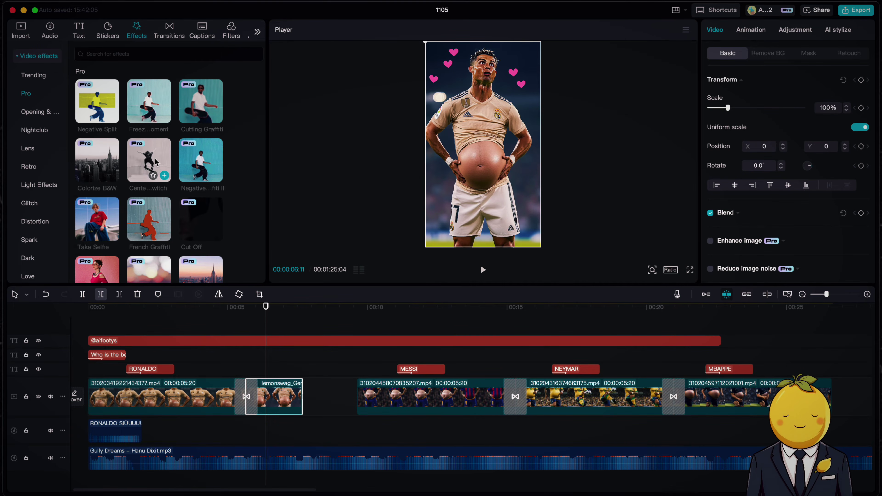
Try the Pro effect with the jumping skater thumbnail (Cente...witch) on the Ronaldo hearts image.
drag(153, 162, 260, 392)
key(space)
key(space)
key(super+z)
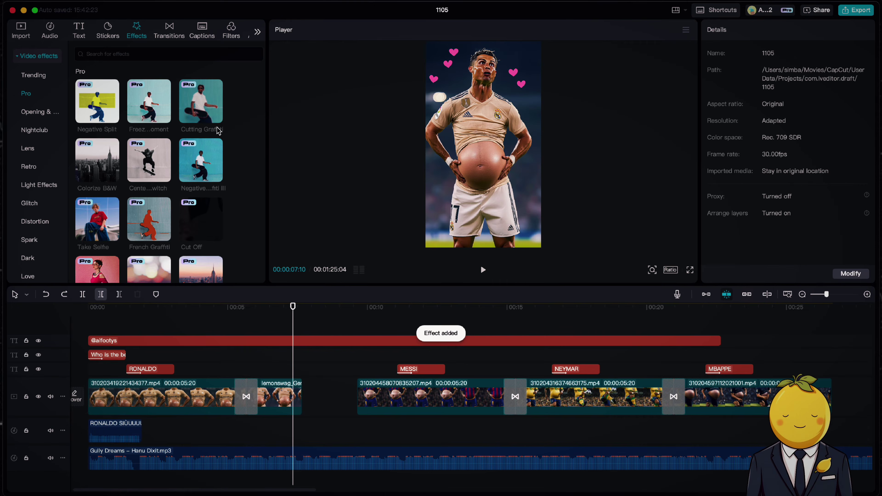
Try the Colorize B&W effect on the Ronaldo hearts image and preview it.
drag(116, 190, 274, 394)
click(227, 310)
key(space)
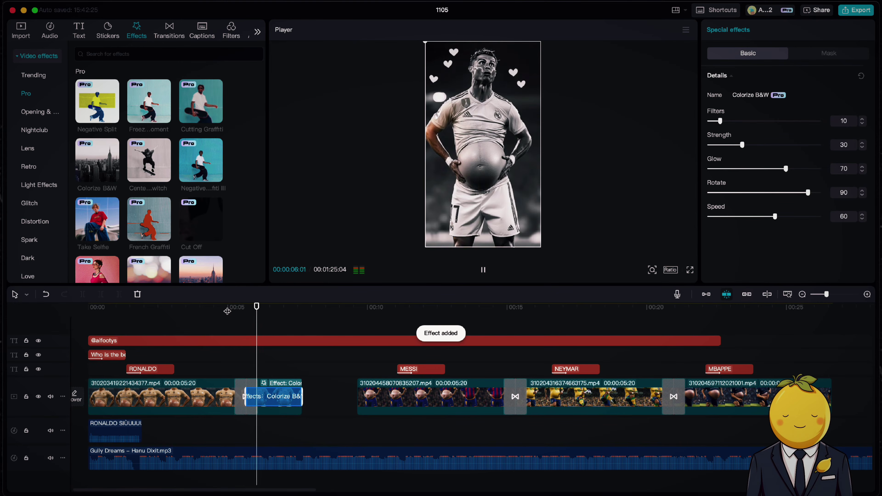
key(space)
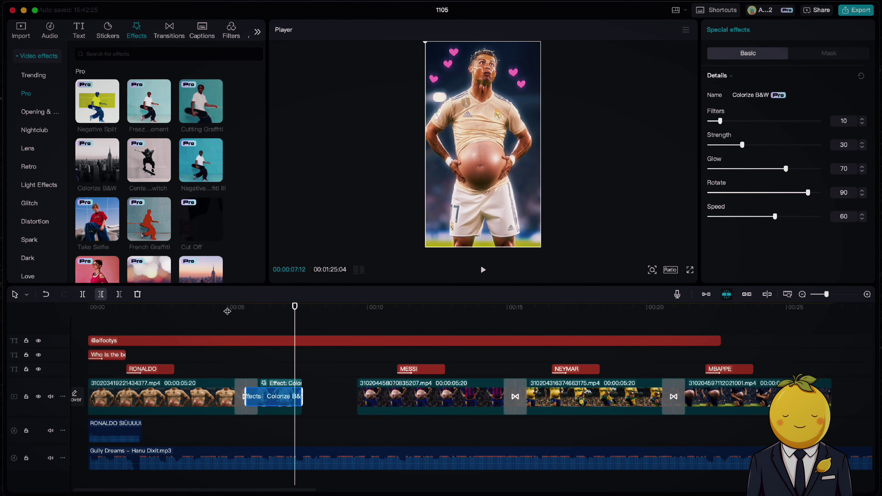
key(space)
key(super+z)
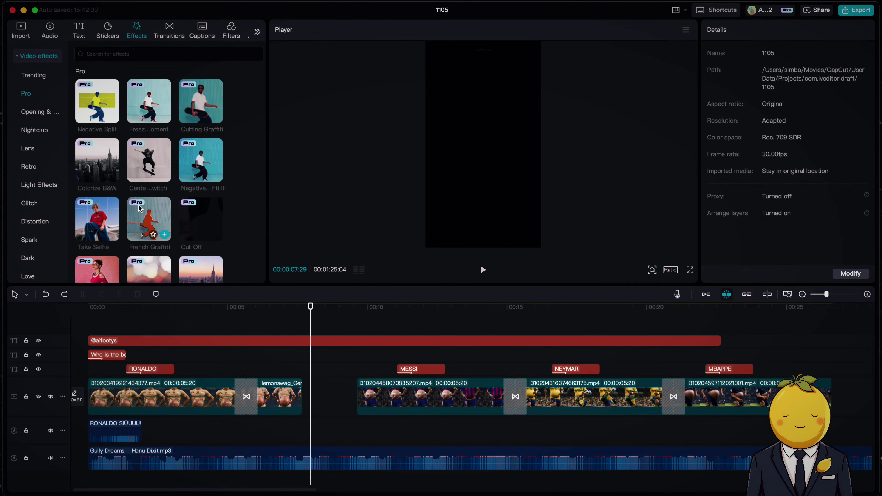
Try the French Graffiti effect on the Ronaldo hearts image and preview it.
drag(144, 218, 275, 395)
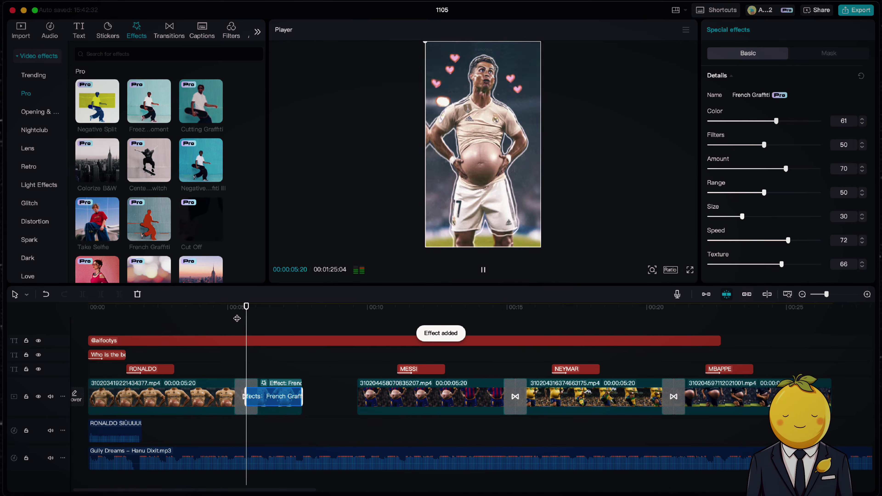
key(space)
key(super+z)
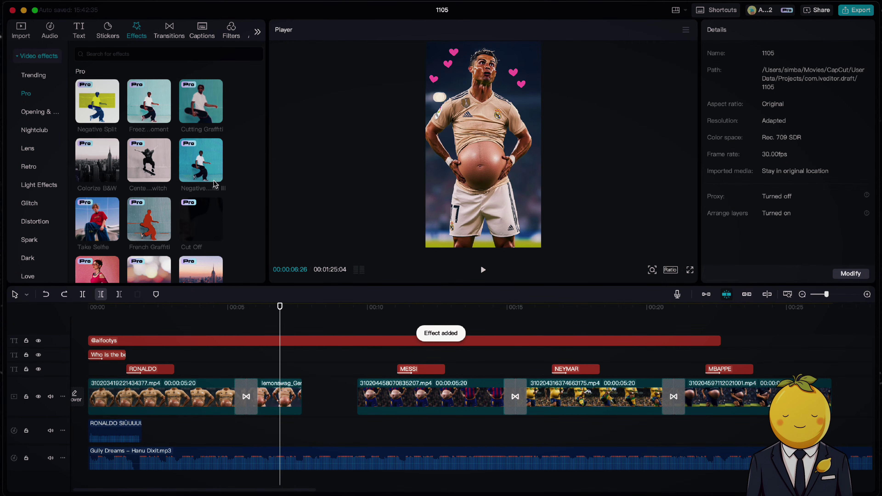
Try the Rainbow Doodle effect on the Ronaldo hearts image and preview it.
scroll(174, 192, down, 3)
scroll(174, 192, down, 1)
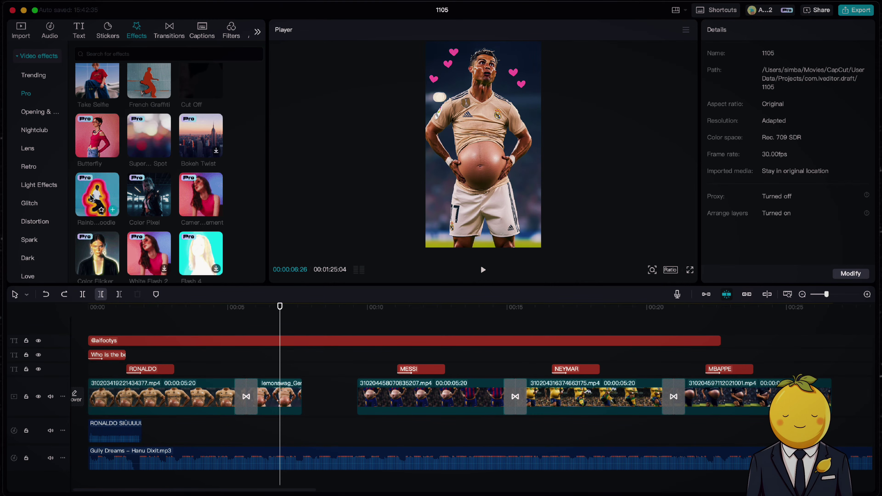
mouse_move(102, 198)
mouse_down()
mouse_move(314, 396)
mouse_move(274, 396)
mouse_up()
click(249, 309)
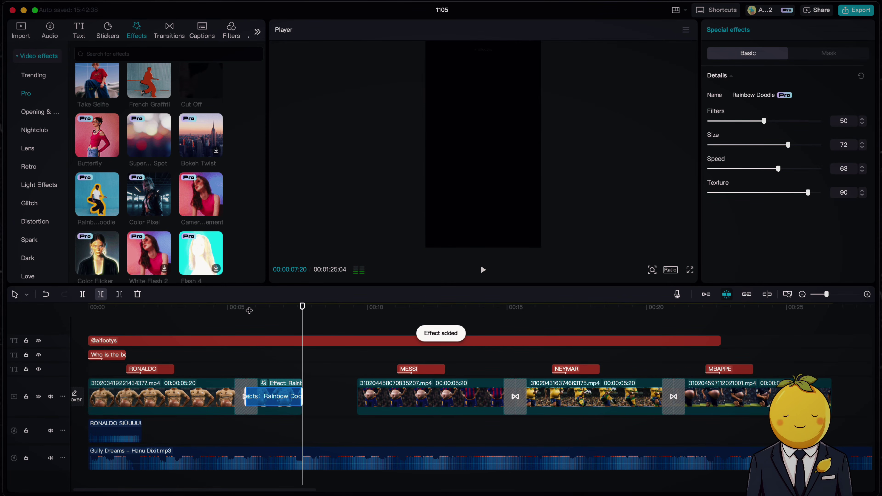
key(space)
key(super+z)
Try the Color Flicker effect on the Ronaldo hearts image and preview it.
scroll(193, 217, down, 5)
drag(104, 161, 274, 396)
click(231, 309)
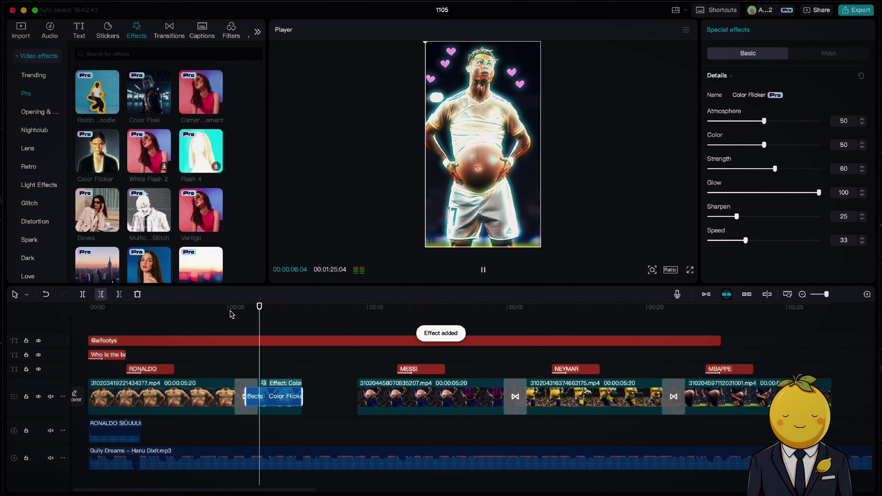
key(space)
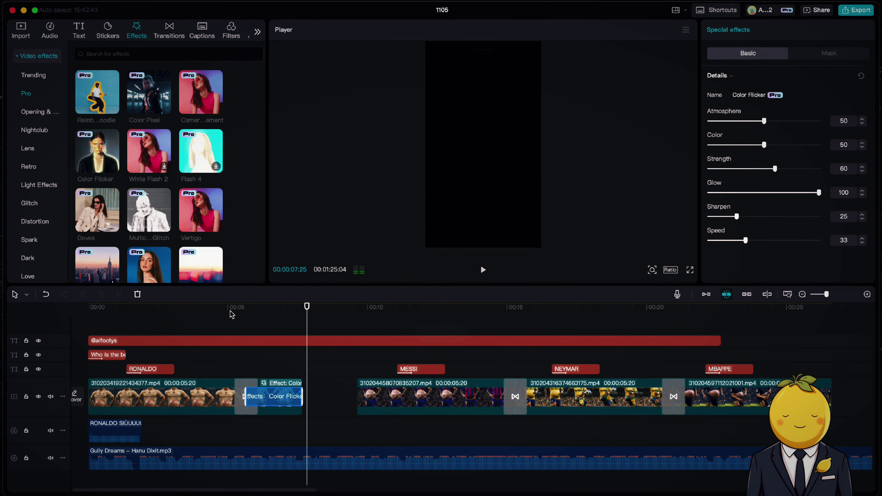
key(super+z)
Apply the Pulse 2 effect to the Ronaldo hearts image and preview it.
scroll(191, 209, down, 6)
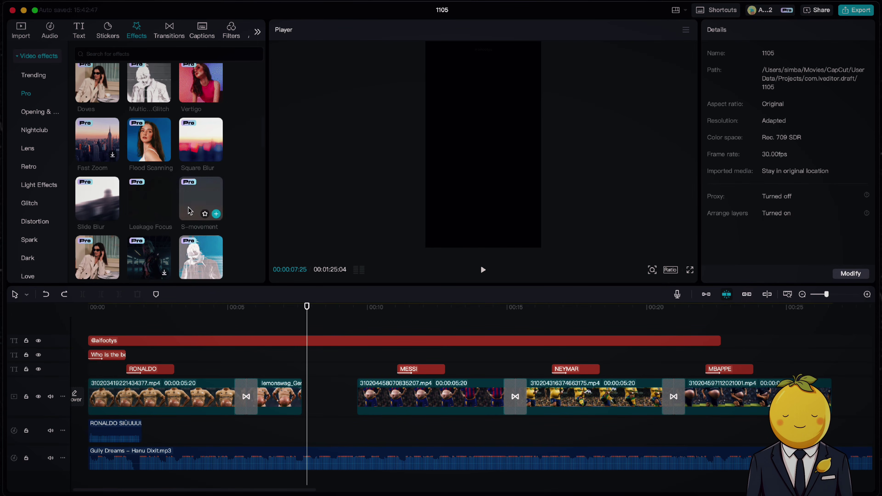
scroll(190, 210, down, 3)
scroll(157, 234, down, 4)
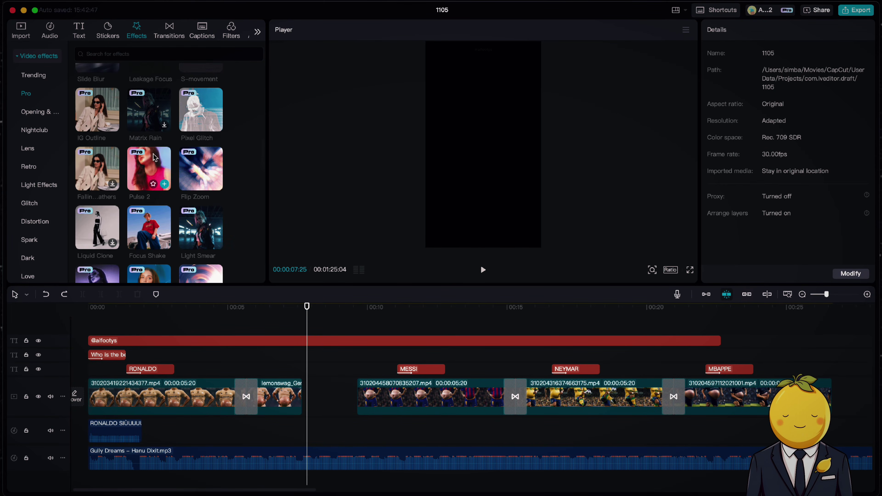
drag(150, 164, 289, 398)
key(space)
click(233, 316)
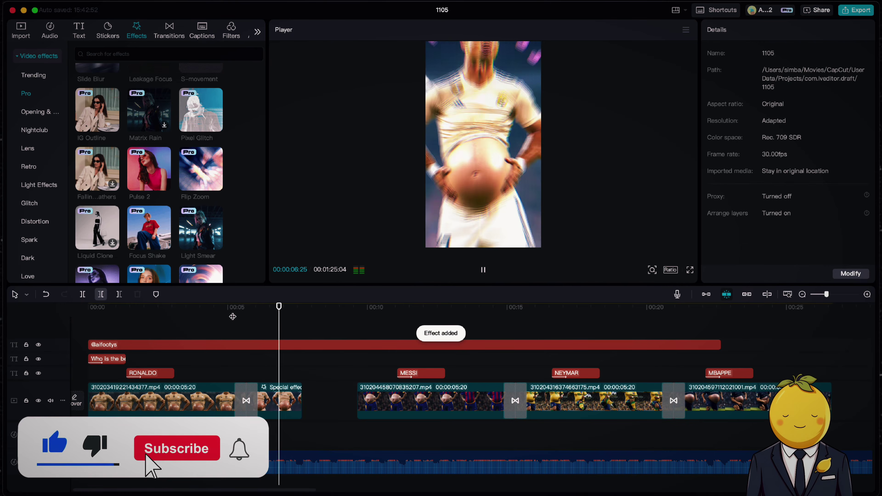
Move the Messi clip and caption against the Ronaldo hearts image, and add the Pull In II transition between the image and the clip.
drag(343, 361, 378, 405)
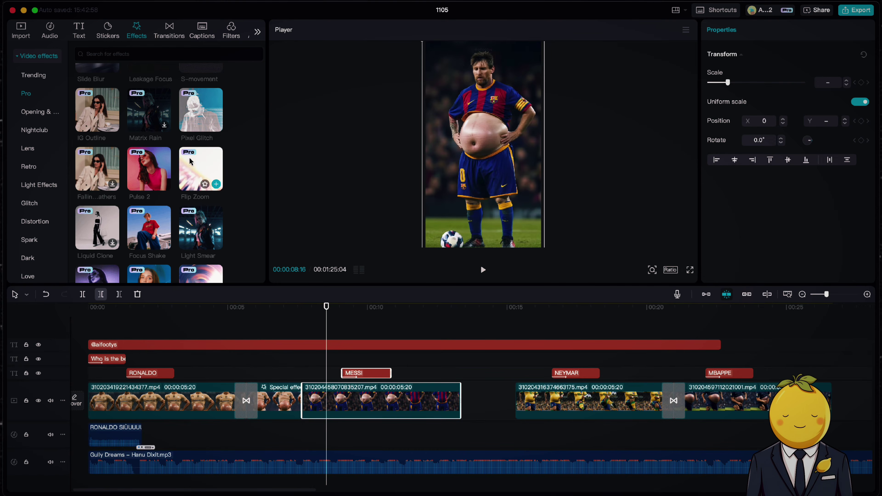
click(179, 36)
drag(199, 100, 287, 372)
click(287, 371)
key(space)
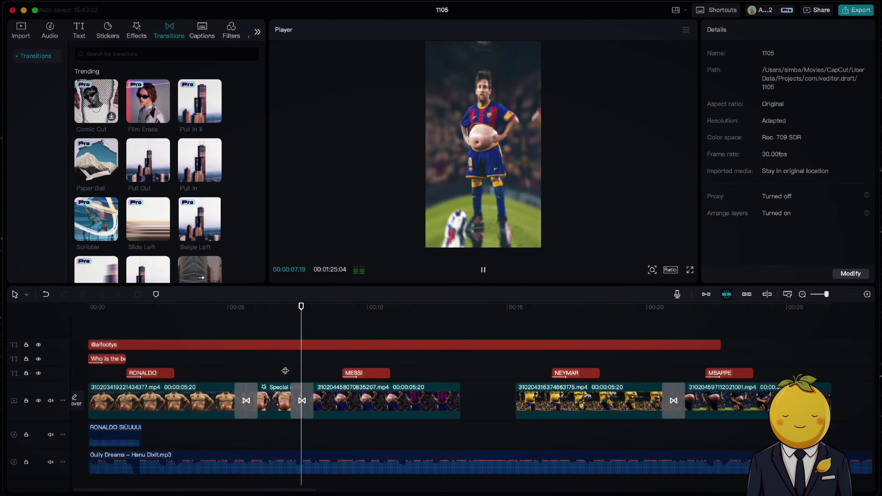
key(space)
Set the speed of the Pulse 2 effect on the Ronaldo hearts image to 9 and preview it.
click(273, 402)
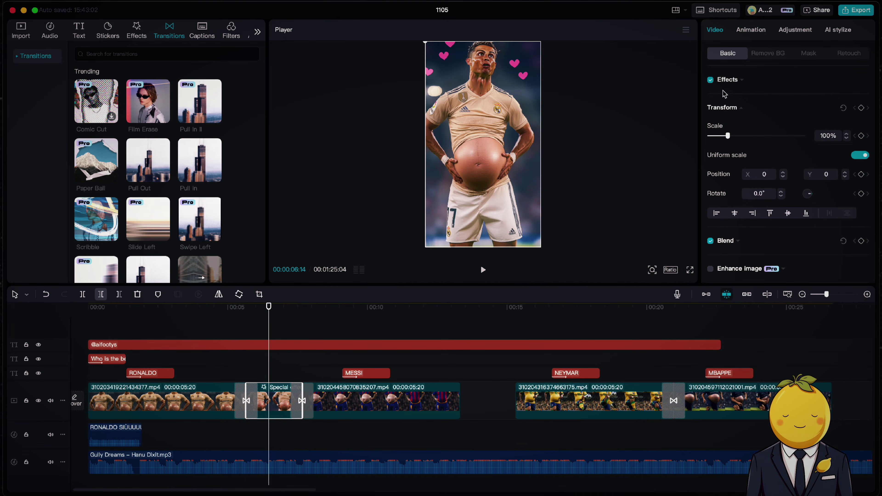
click(742, 80)
click(788, 100)
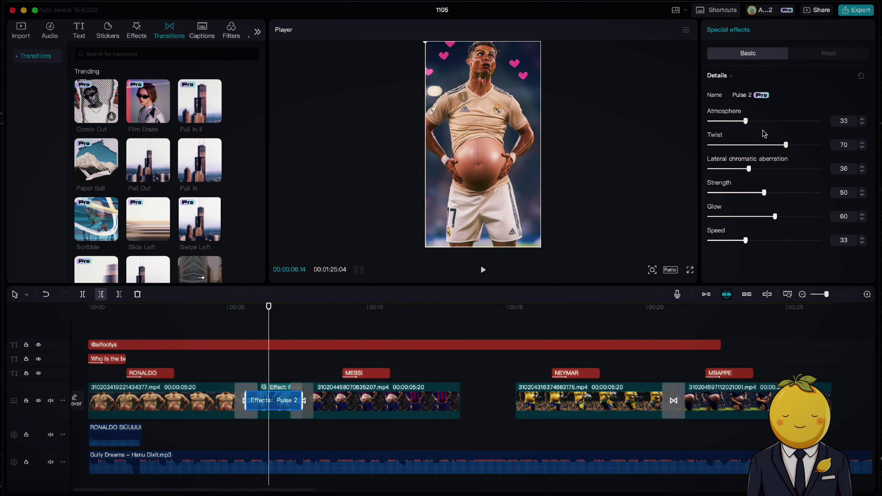
click(718, 241)
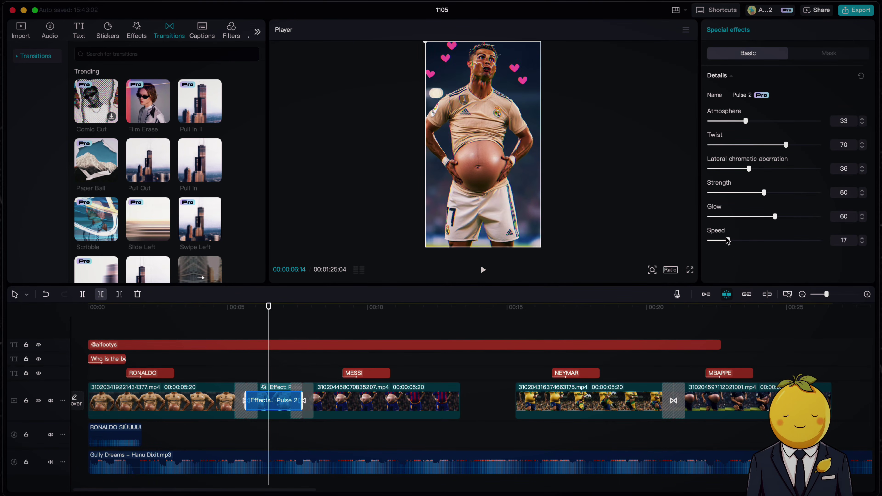
click(240, 311)
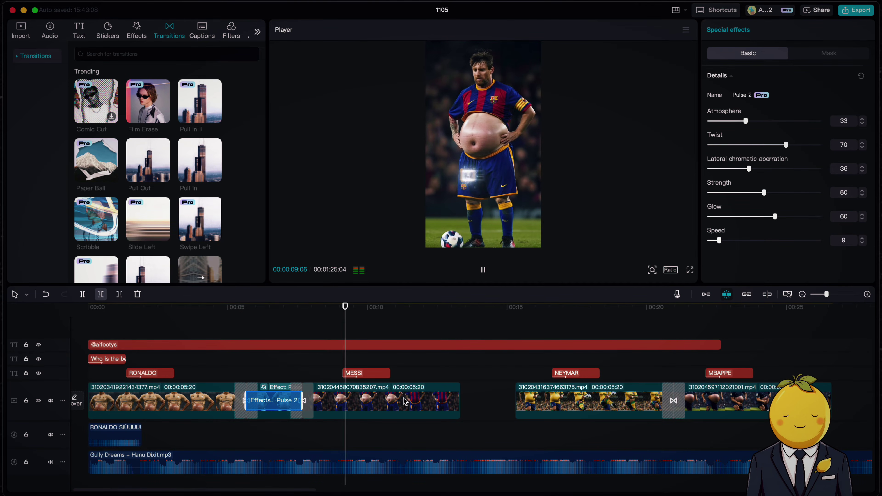
Switch to Finder and add the Messi image ending in c87f45.png from Downloads to the main track after the Messi clip.
scroll(404, 402, right, 2)
key(space)
click(202, 493)
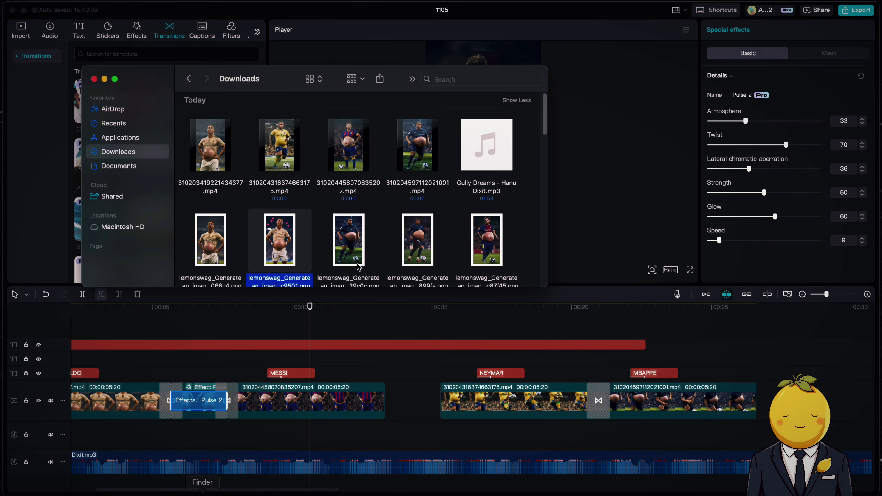
drag(488, 256, 400, 431)
drag(723, 369, 541, 435)
drag(400, 399, 403, 437)
Close the gap between the Messi image and the Neymar clip, and add Pull In II transitions on both sides of the image.
click(169, 31)
drag(212, 126, 384, 401)
drag(492, 374, 731, 422)
drag(552, 405, 505, 405)
drag(186, 96, 431, 396)
Move the Mbappe clip and caption later, and add the Neymar image ending in 187f9.png from Downloads after the Neymar clip.
click(771, 363)
drag(655, 413, 707, 408)
click(202, 493)
click(285, 185)
scroll(285, 186, down, 5)
scroll(285, 186, down, 2)
click(348, 249)
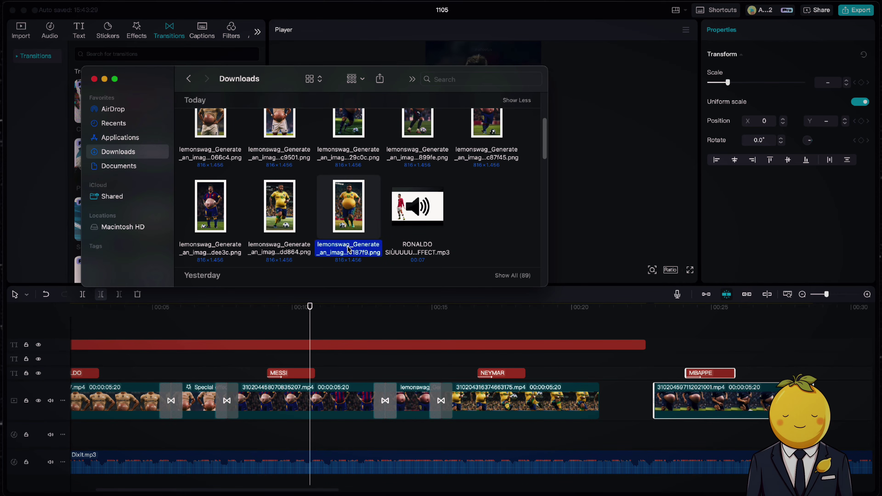
drag(350, 249, 542, 385)
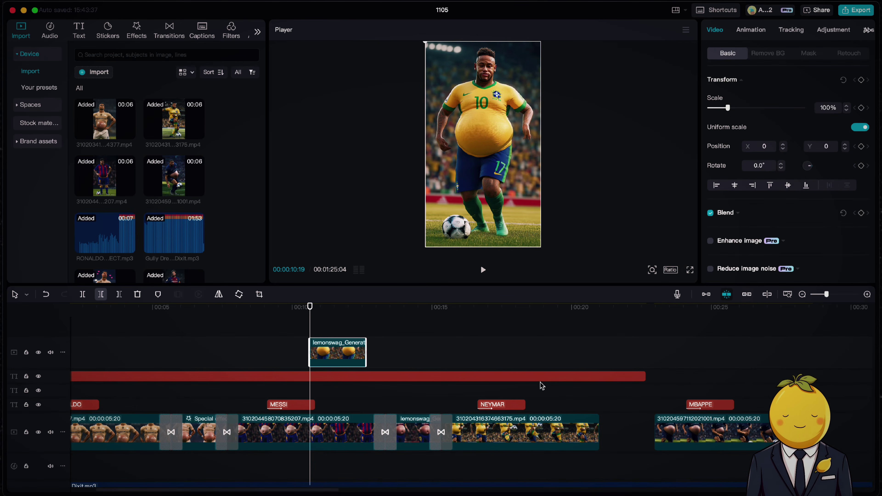
drag(342, 353, 625, 394)
click(551, 388)
Move the Mbappe clip and its caption earlier so that the clip directly follows the Neymar image.
key(space)
drag(521, 432, 573, 432)
drag(420, 395, 422, 431)
drag(556, 403, 504, 404)
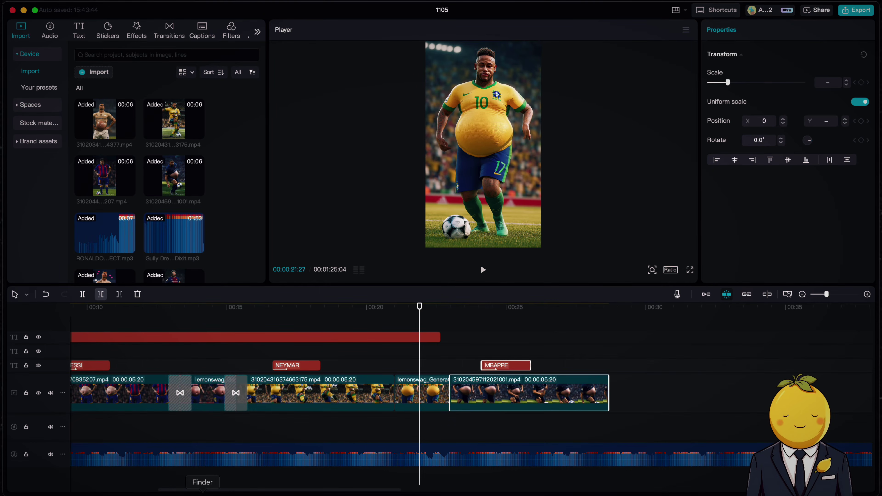
Place the Mbappe image ending in 29c0c.png from Downloads on the timeline after the Mbappe clip.
click(202, 492)
scroll(295, 252, up, 3)
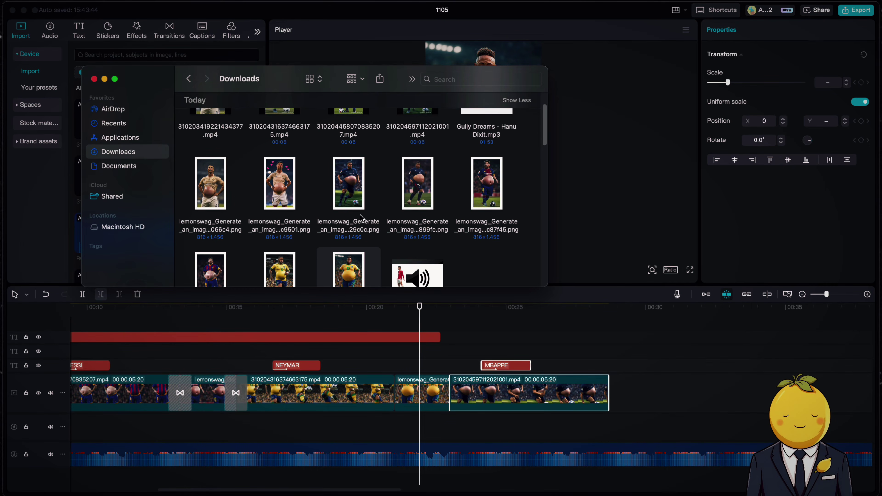
click(360, 225)
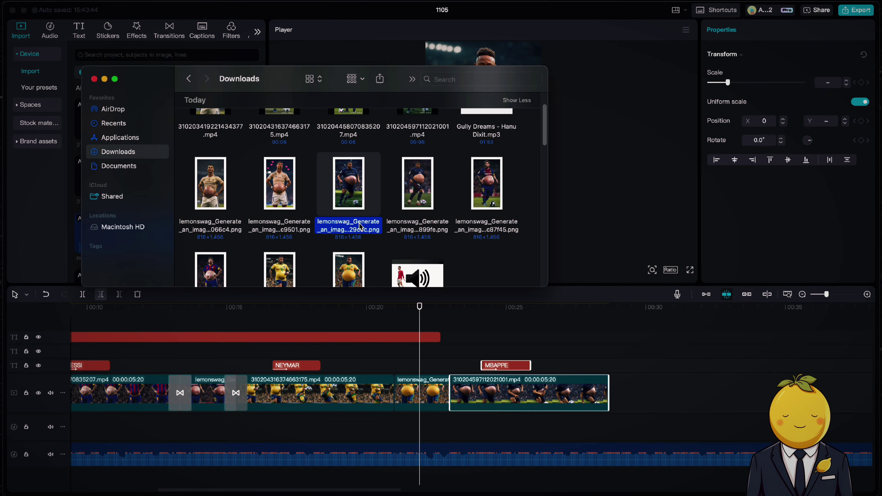
drag(358, 229, 581, 367)
drag(485, 339, 697, 423)
click(433, 326)
drag(571, 308, 650, 349)
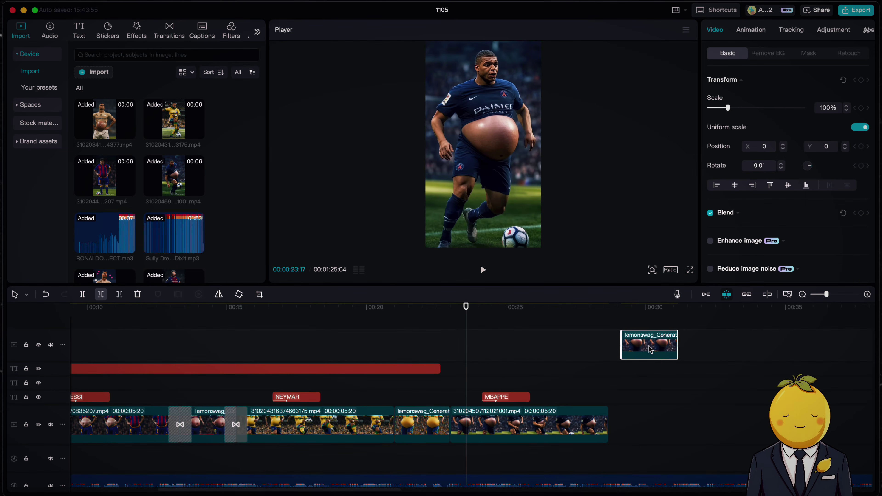
Replace it with the Mbappe image ending in 899fe.png on the main track after the Mbappe clip, and extend the watermark text to its end.
click(203, 493)
drag(417, 236, 626, 365)
drag(508, 344, 642, 425)
key(Delete)
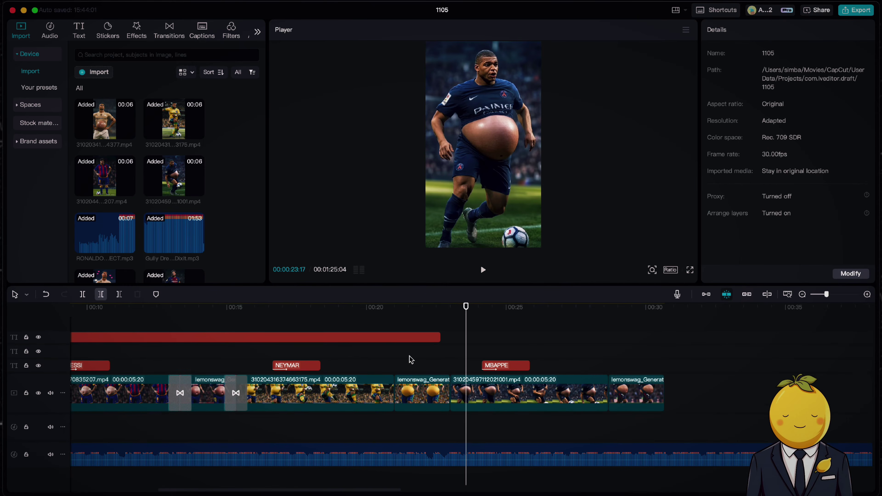
drag(436, 340, 665, 339)
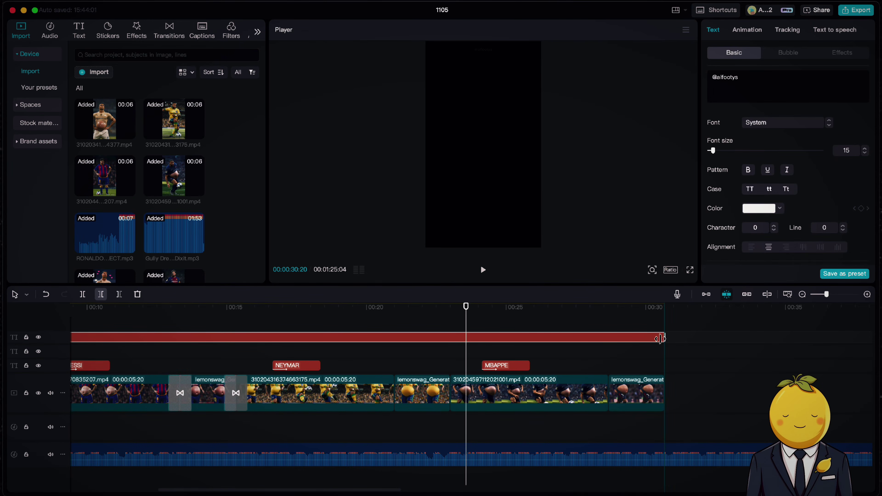
Add Pull In II transitions on both sides of the Neymar image and between the Mbappe clip and the Mbappe image.
click(144, 36)
click(166, 37)
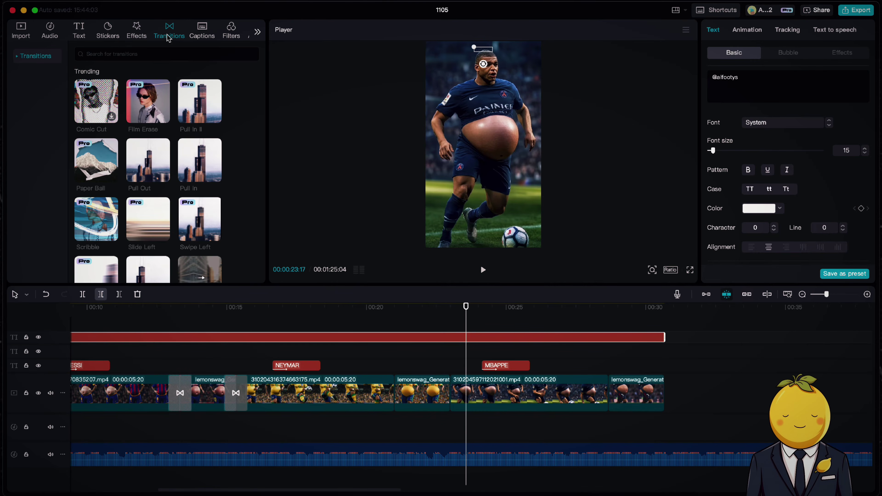
click(216, 111)
click(216, 110)
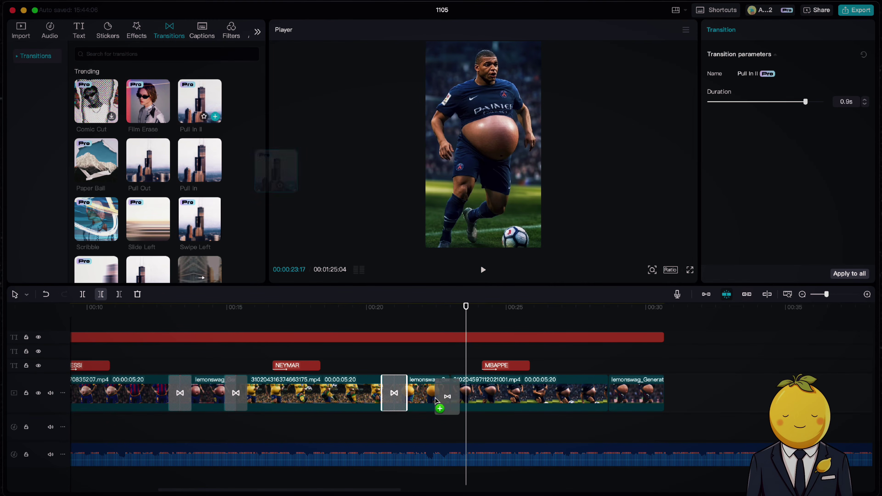
drag(601, 391, 601, 392)
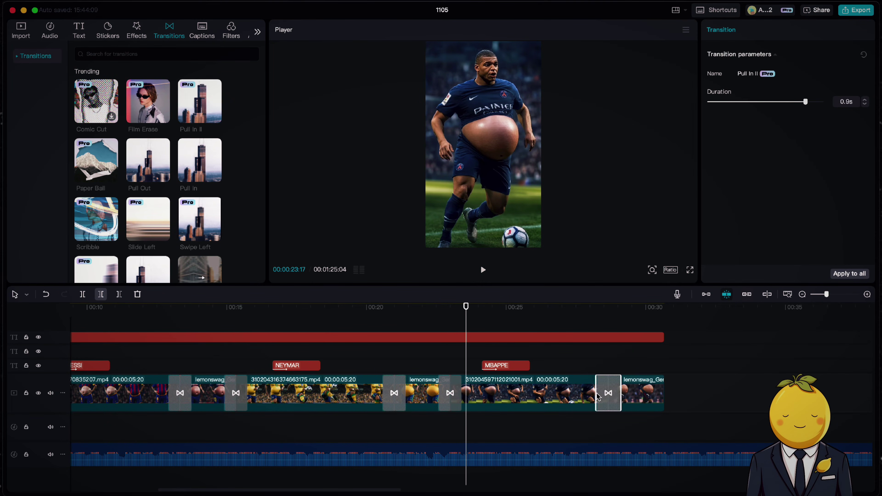
Play back the edit from near the end of the Ronaldo clip to review the transitions and the Ronaldo image's effect.
key(space)
scroll(590, 389, left, 3)
click(267, 367)
scroll(304, 376, left, 5)
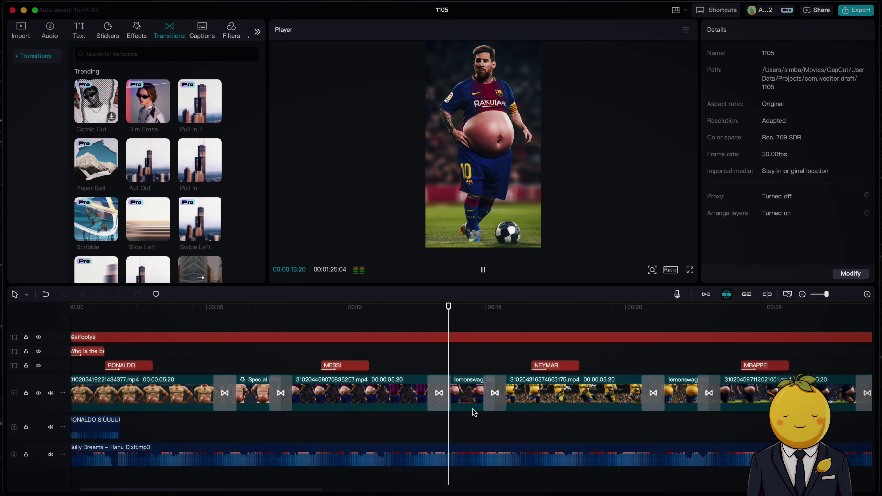
click(208, 307)
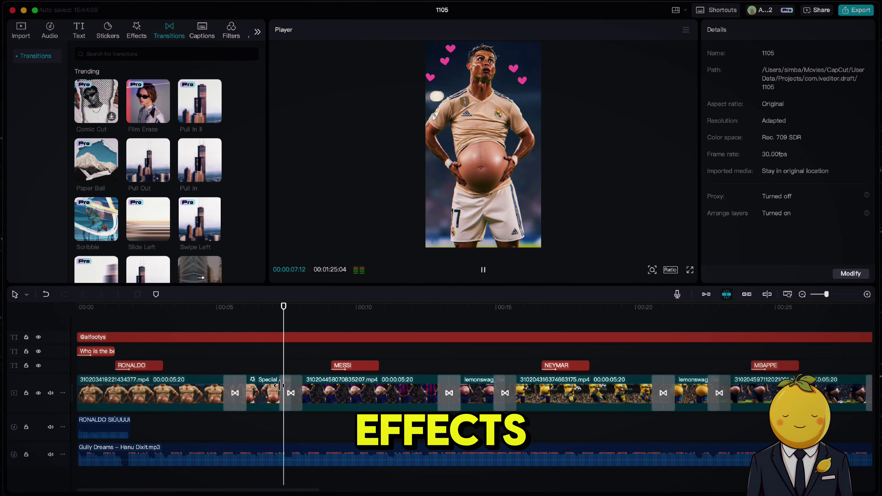
key(space)
Copy the attributes of the Ronaldo image that carries the Pulse 2 effect.
click(274, 401)
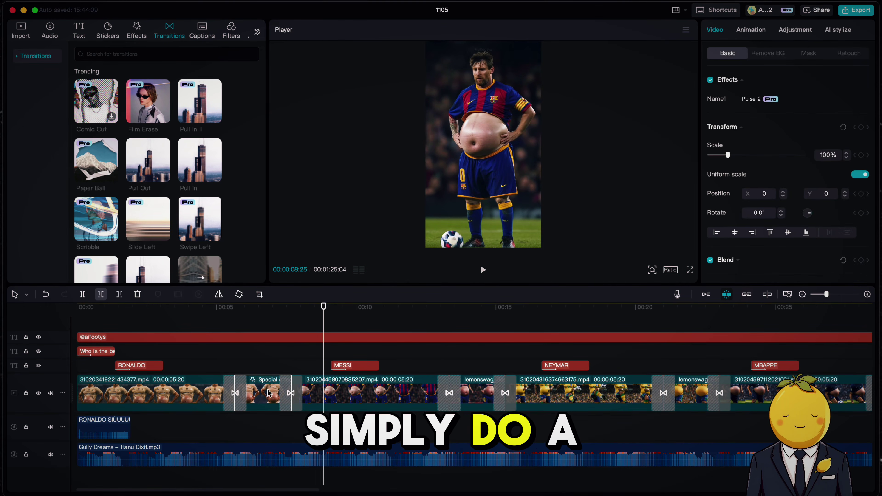
right_click(272, 399)
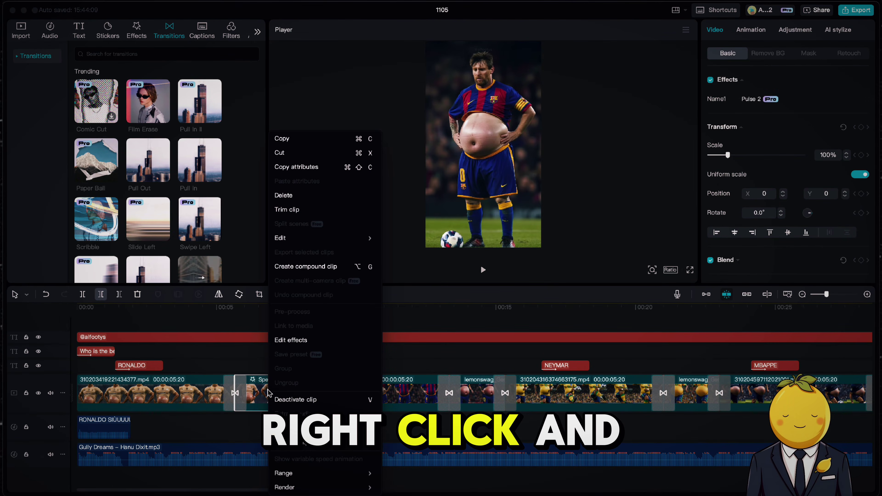
click(297, 167)
Paste only the Effects attribute onto the Messi image, leaving out location size, blend and canvas, and play it back.
click(464, 307)
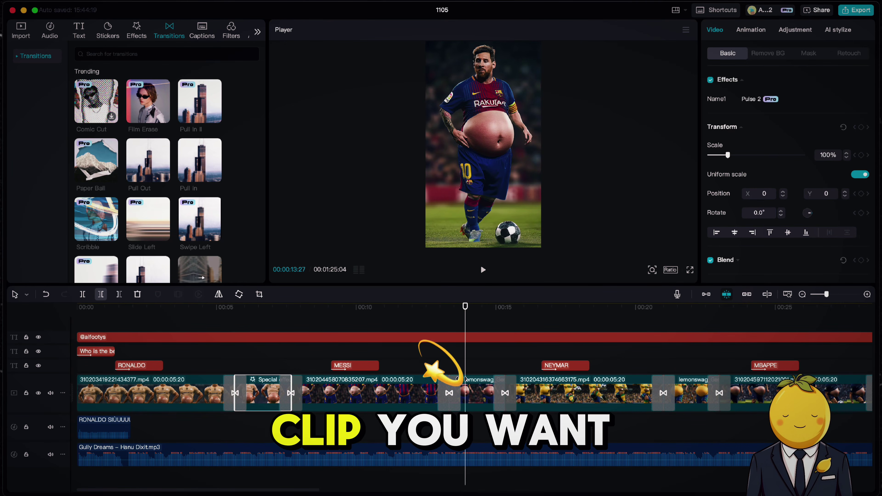
right_click(479, 133)
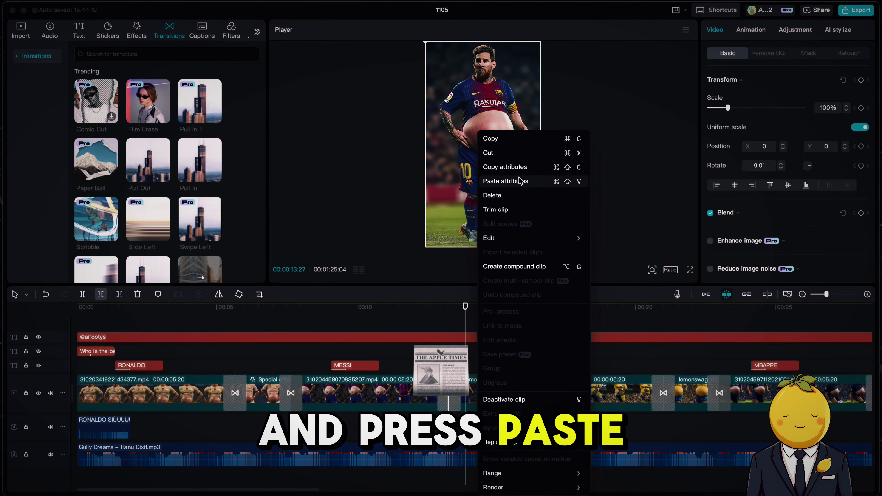
click(535, 181)
click(388, 271)
click(464, 272)
click(533, 270)
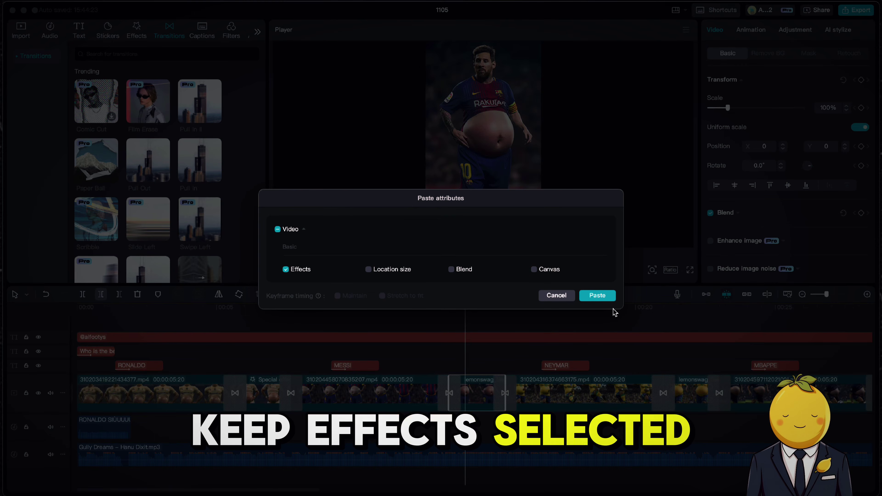
click(596, 296)
click(434, 314)
key(space)
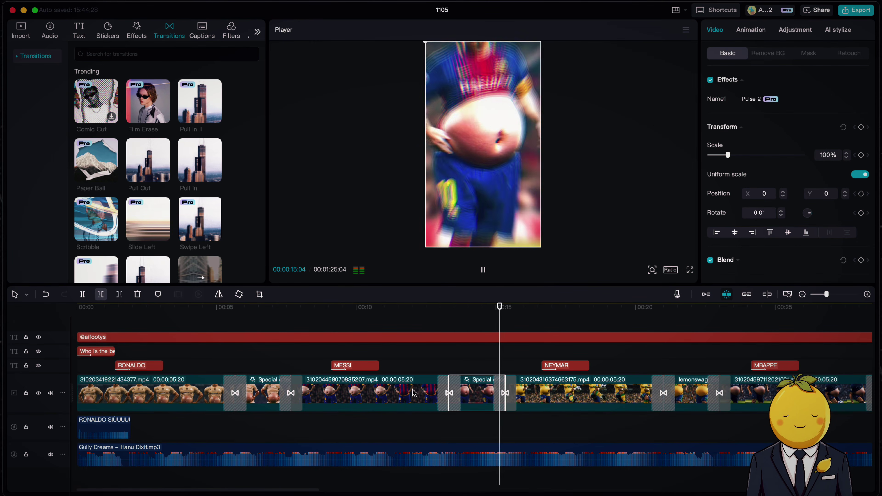
Paste the copied Pulse 2 effect attributes onto the Neymar image and play it back.
scroll(413, 396, right, 5)
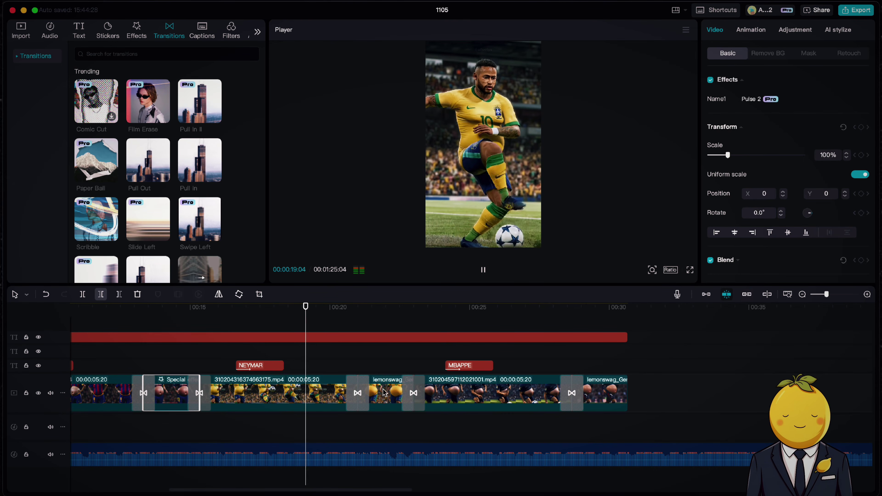
right_click(385, 395)
click(422, 181)
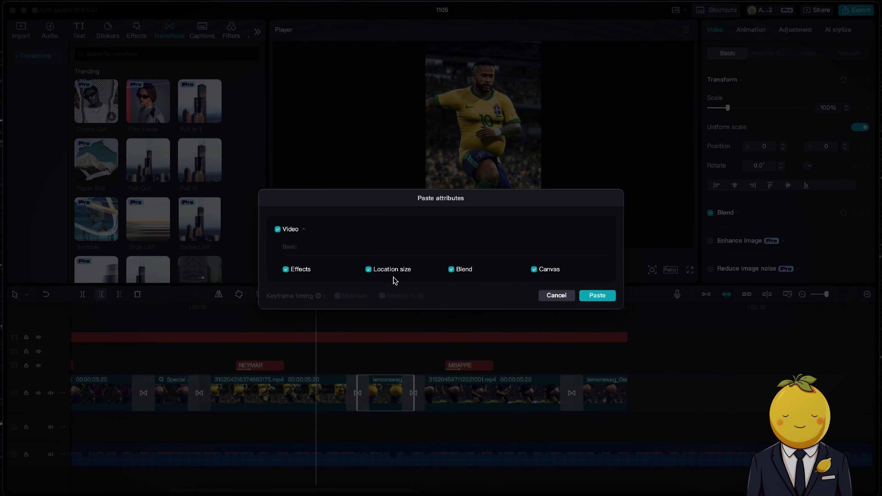
click(597, 295)
key(space)
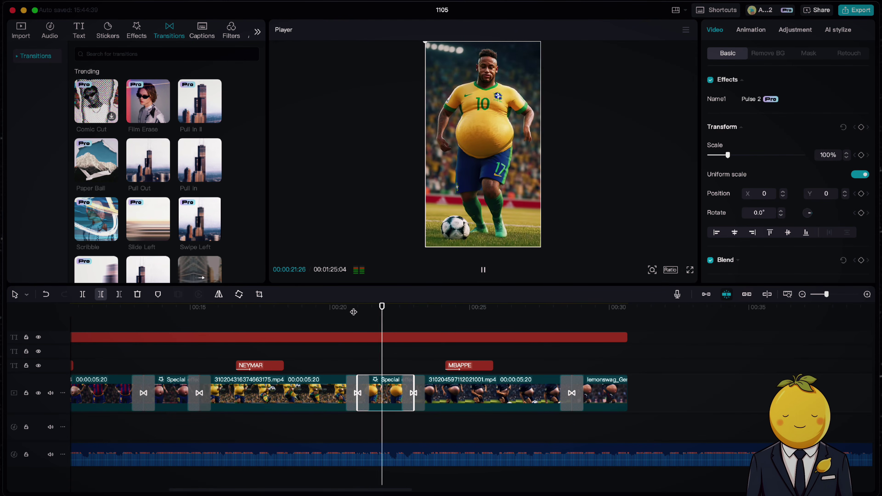
Paste the copied Pulse 2 effect attributes onto the Mbappe image at the end of the main track and resume playback.
scroll(342, 380, right, 5)
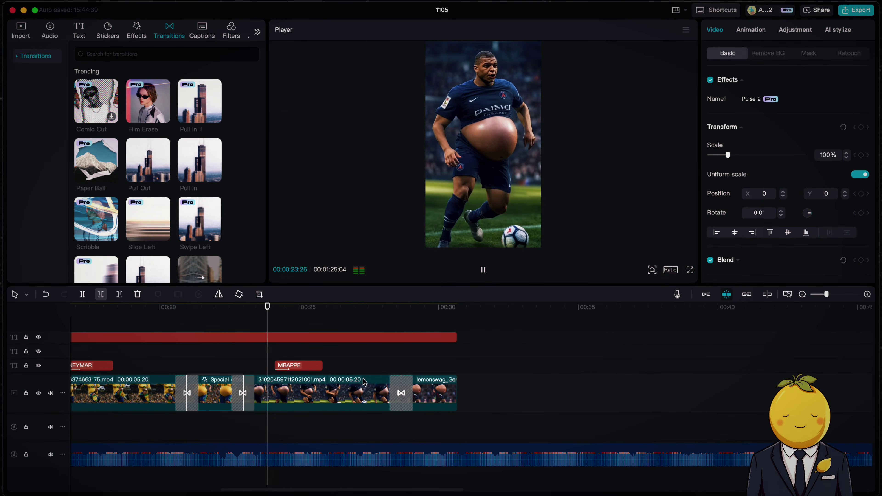
click(442, 394)
right_click(442, 394)
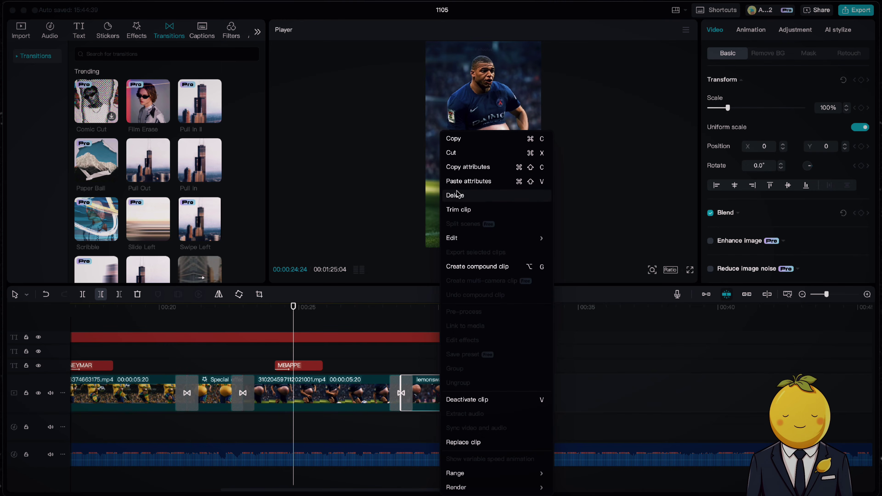
click(462, 182)
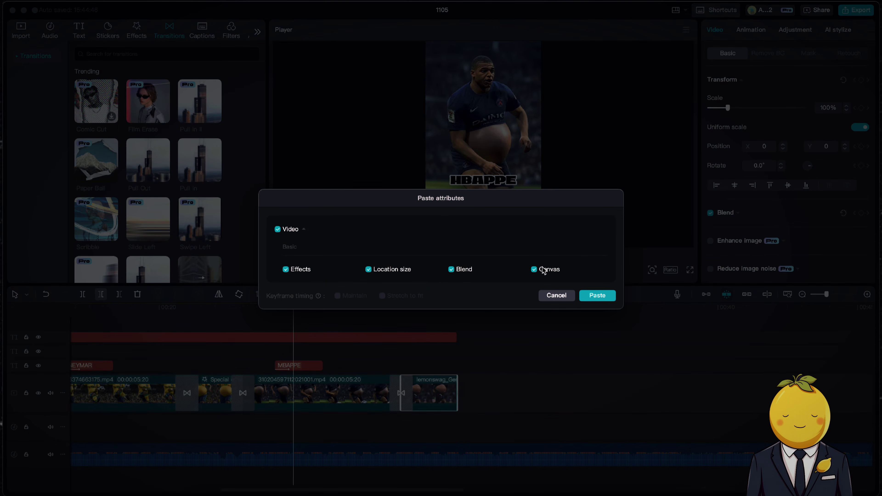
click(597, 295)
key(space)
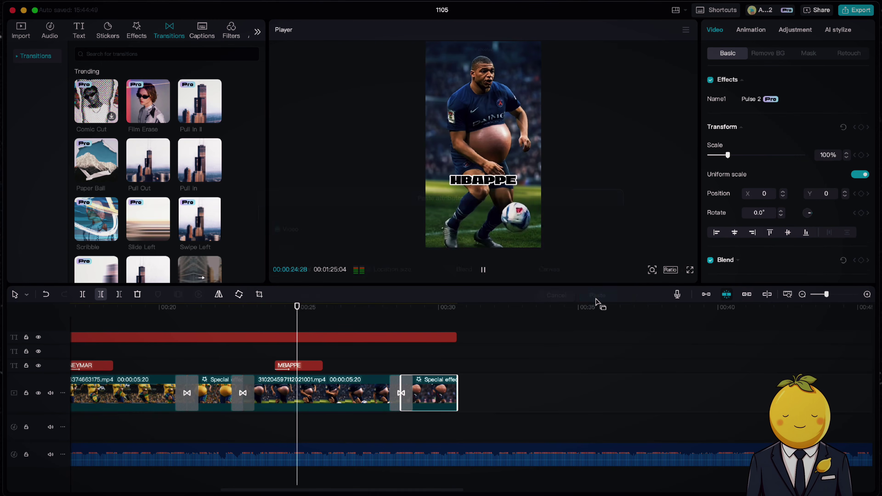
Trim the Gully Dreams music back to the end of the video track.
drag(829, 295, 819, 295)
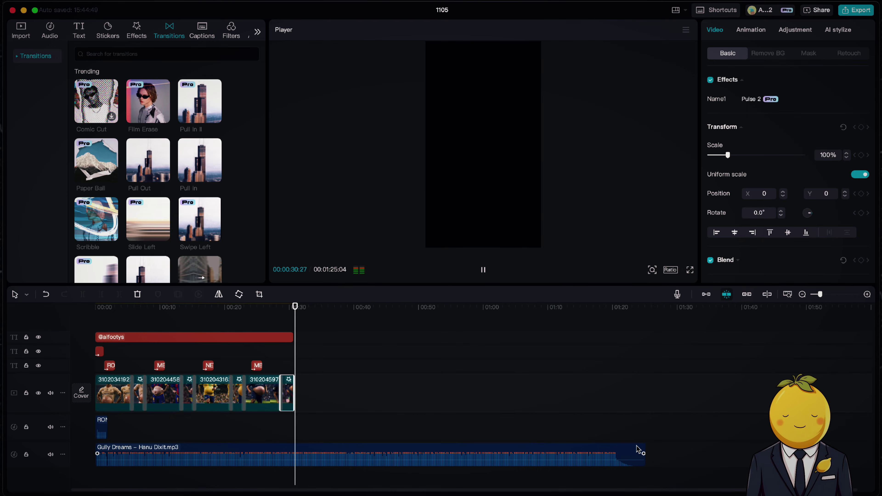
drag(643, 448, 294, 448)
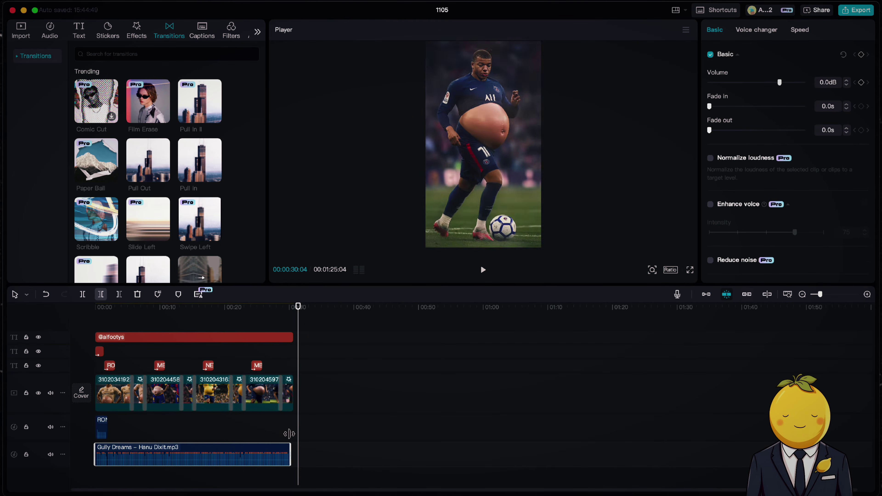
key(space)
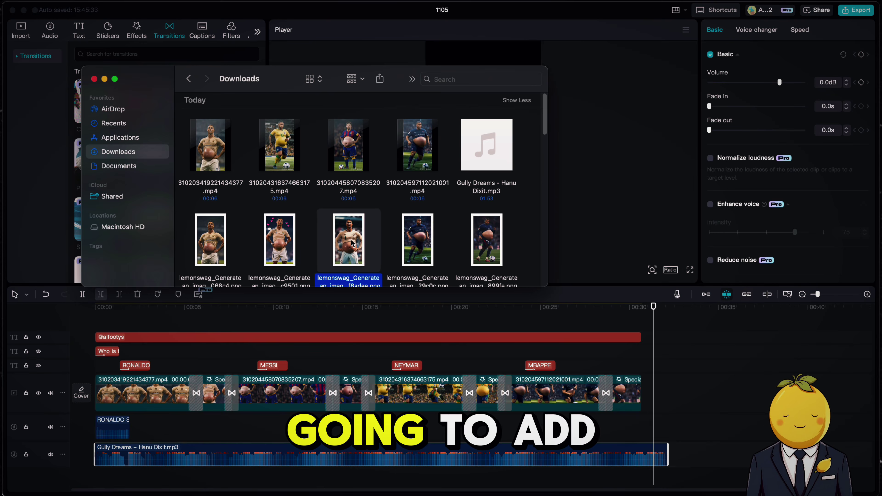
Add the Ronaldo image ending in f8adee.png from Downloads at the end of the main track, and extend the music and watermark to its end.
drag(350, 237, 678, 378)
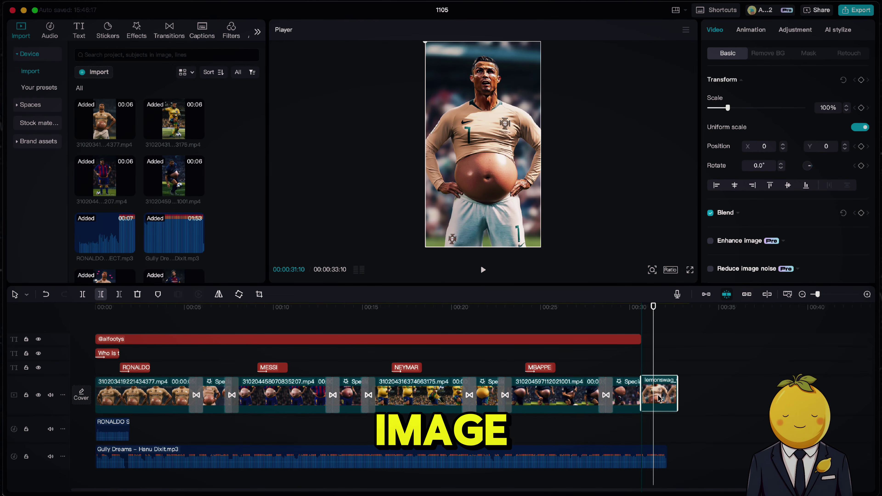
drag(666, 449, 676, 448)
drag(641, 339, 674, 342)
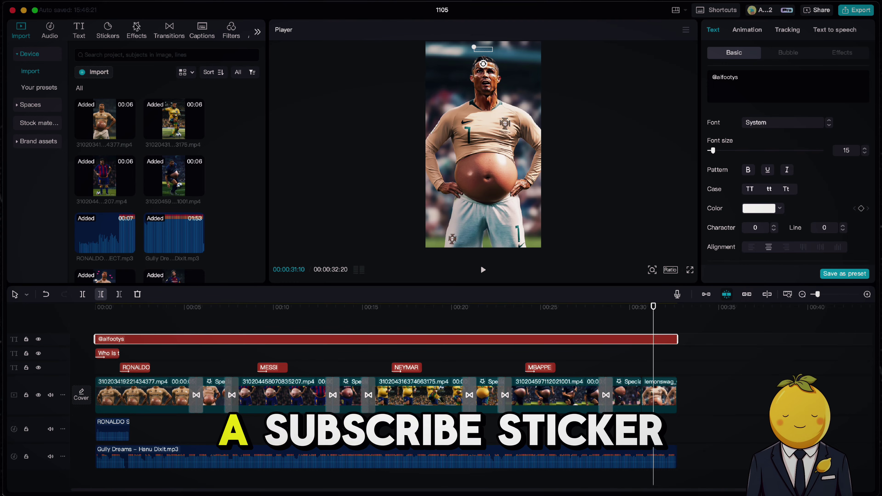
Add the animated Like, Share and Subscribe sticker above the final Ronaldo image and preview it.
click(85, 35)
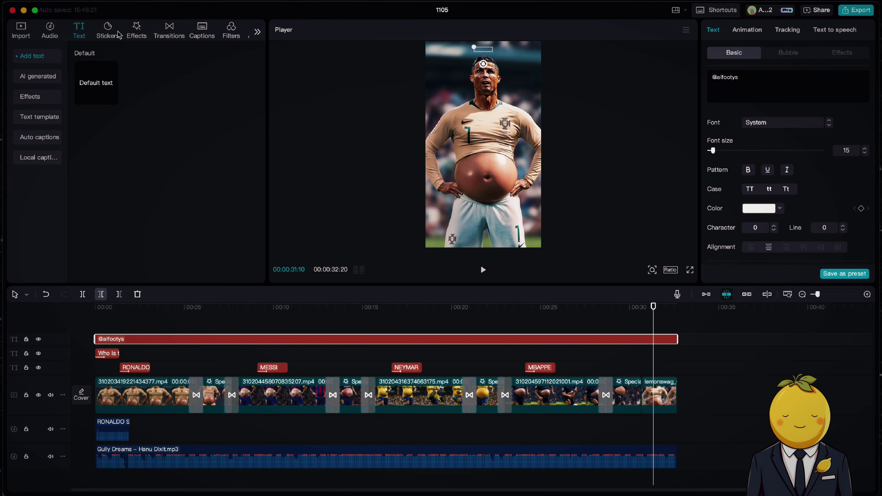
click(108, 34)
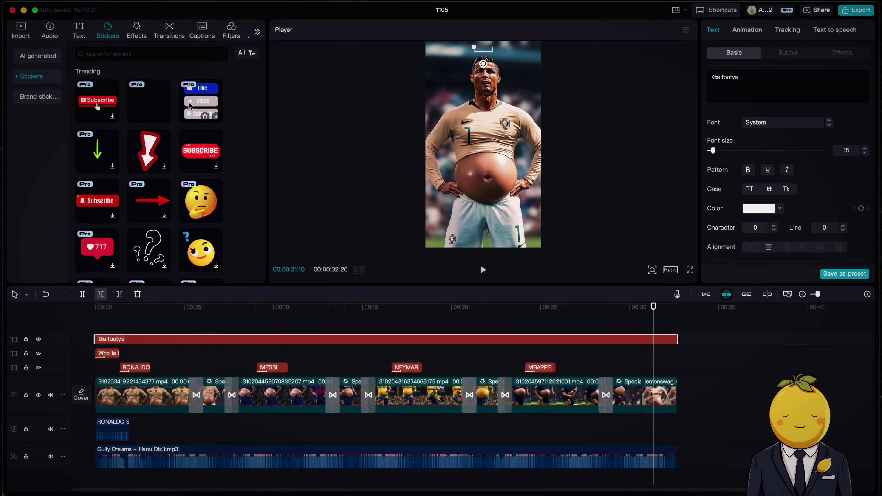
drag(197, 99, 643, 329)
click(633, 308)
key(space)
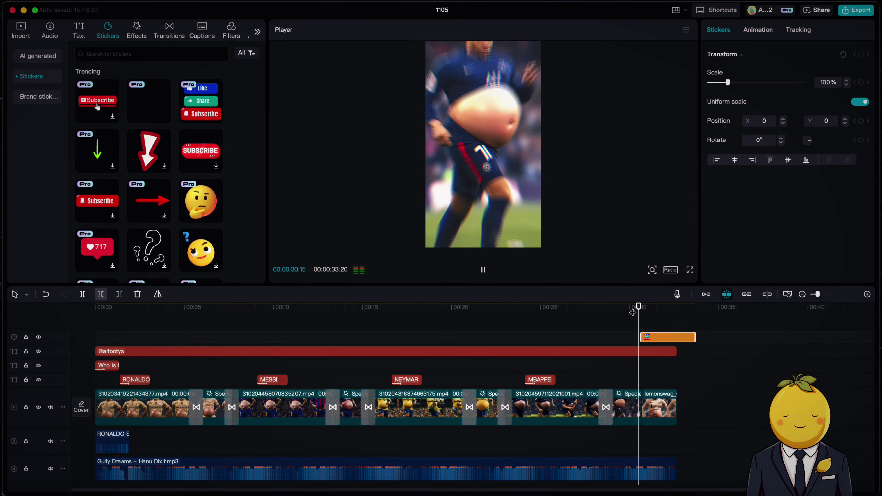
scroll(596, 346, right, 2)
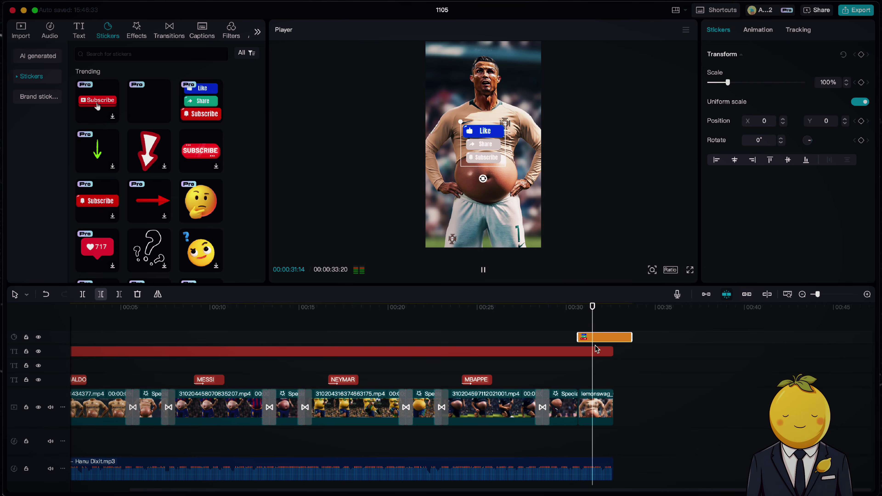
Turn the sticker into a compound clip, speed it up to about 1.5x so it ends with the final image, and play it back.
right_click(624, 336)
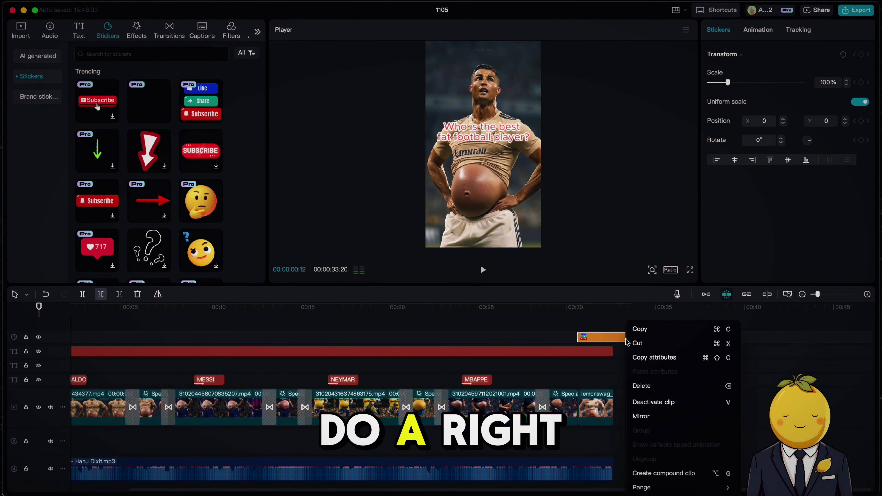
click(653, 473)
key(ctrl+r)
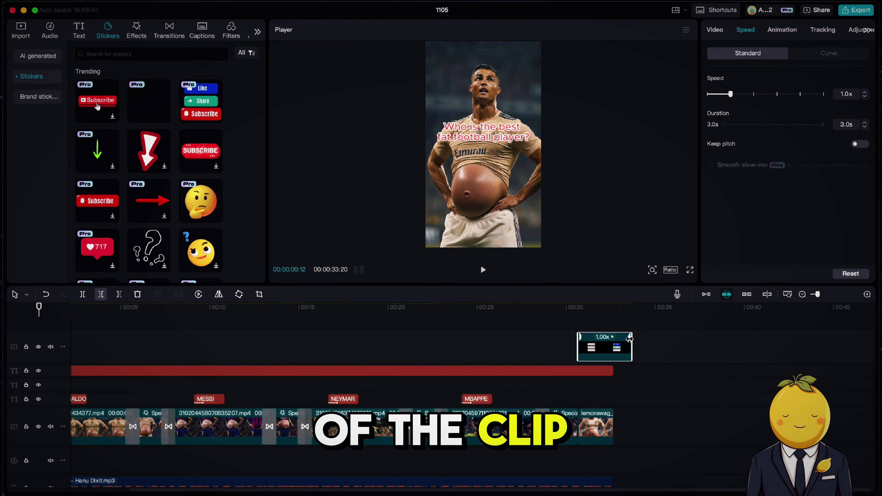
drag(631, 336, 609, 333)
click(597, 321)
key(space)
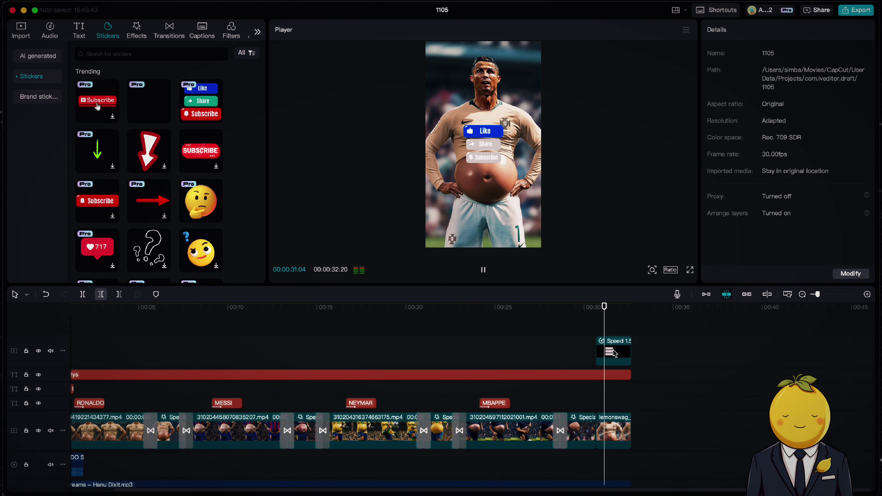
Try enlarging the Like, Share and Subscribe sticker clip to 155% and lowering it to Y -1097, and undo both changes.
click(612, 354)
key(space)
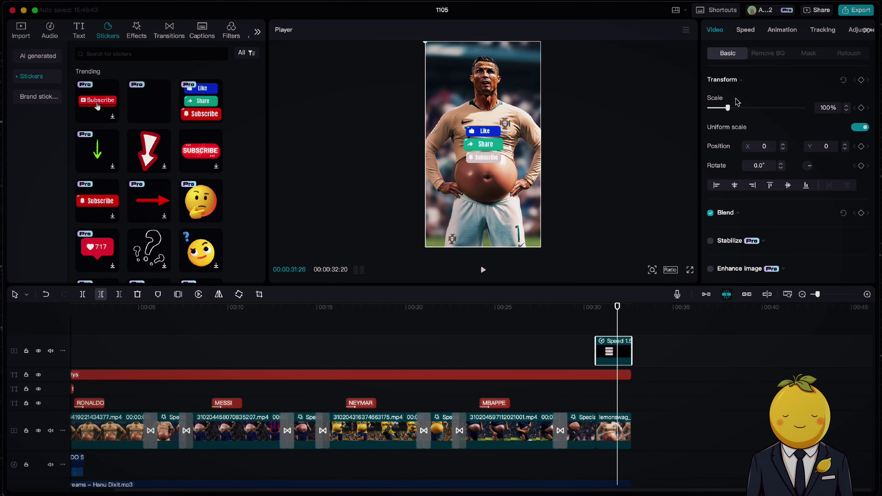
drag(728, 111, 738, 111)
drag(515, 176, 516, 239)
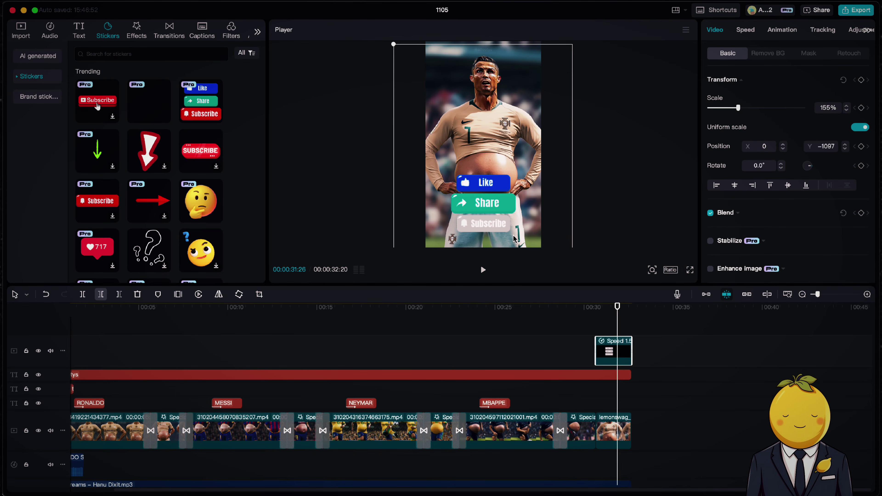
key(super+z)
key(super+z)
Add the Pull Out transition between the last Mbappe clip and the final Ronaldo image, and play back the ending.
key(space)
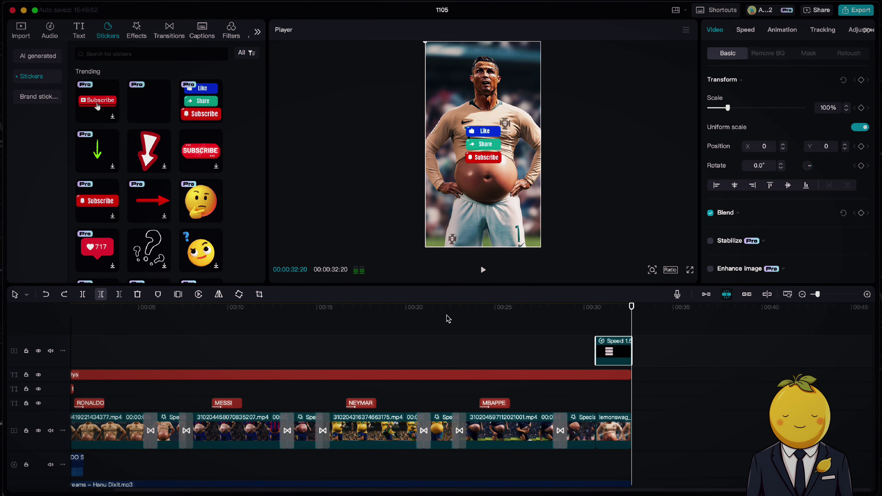
click(589, 307)
key(space)
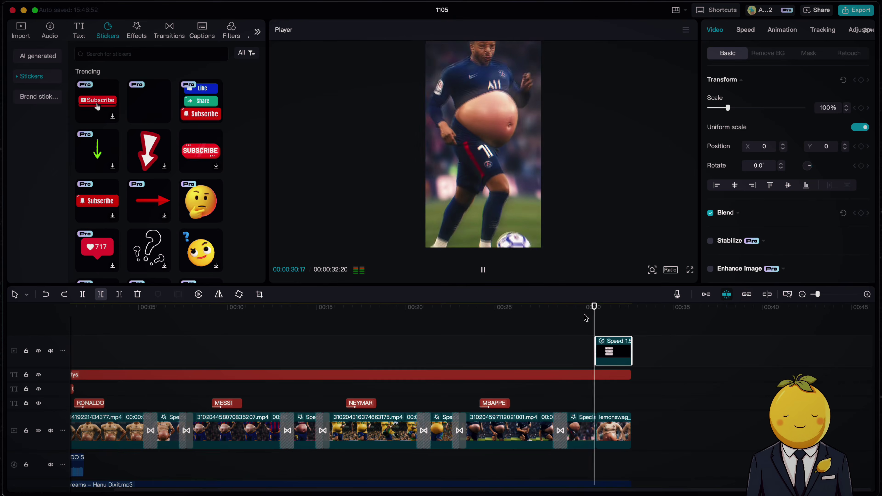
click(162, 36)
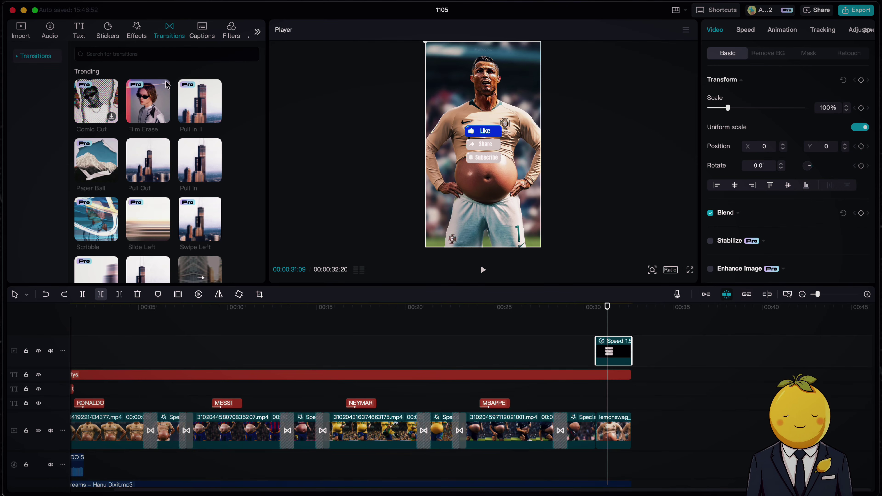
drag(163, 175, 605, 431)
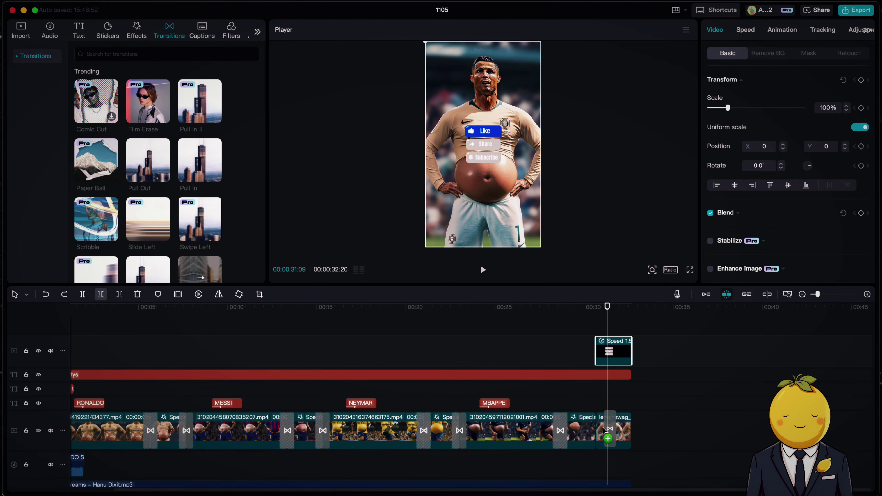
click(579, 401)
key(space)
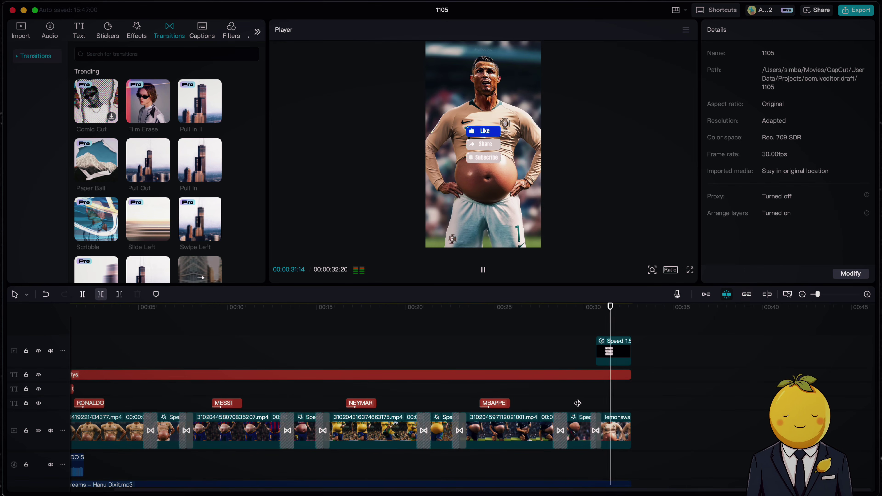
key(space)
Apply the Bounce 1 combo animation to the final Ronaldo image and play the opening of the video.
click(622, 432)
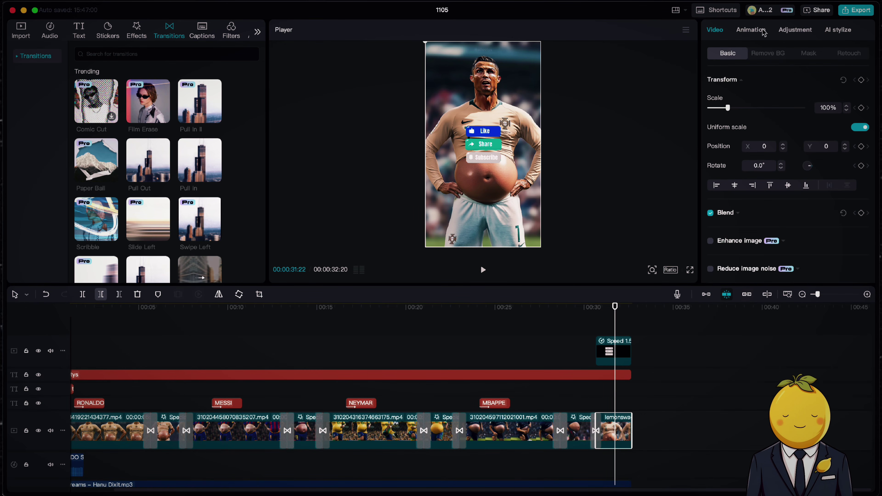
click(751, 30)
click(841, 53)
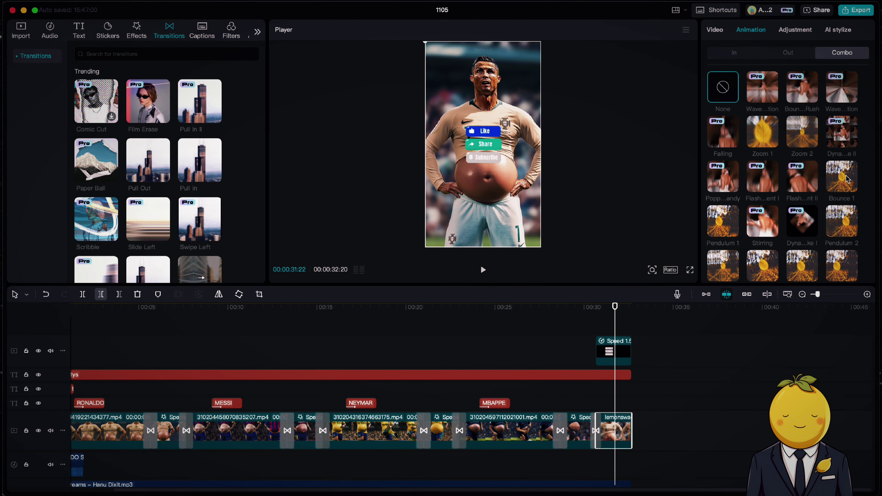
click(845, 179)
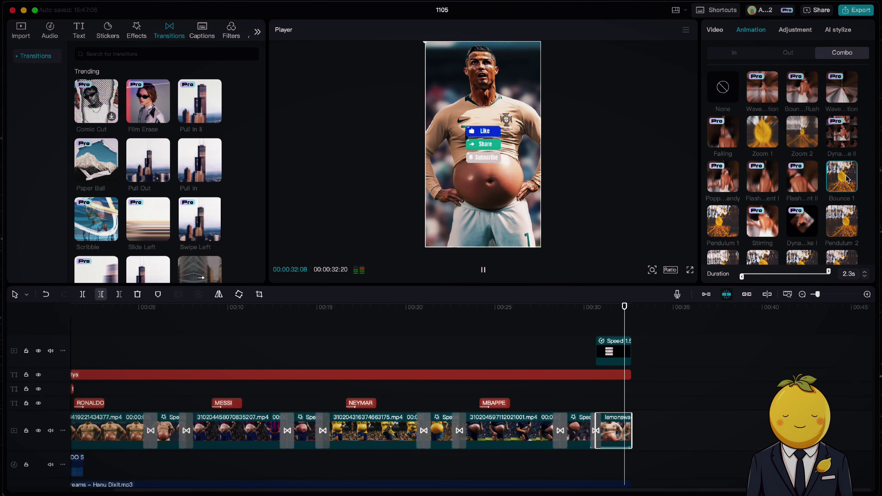
drag(159, 307, 2, 302)
key(space)
key(space)
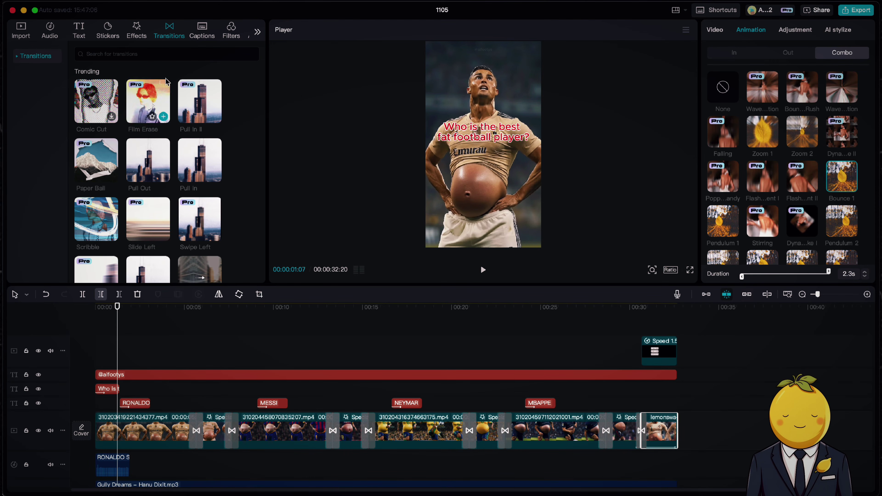
Add the Center Light filter at 43 intensity and stretch it over the whole video.
click(223, 37)
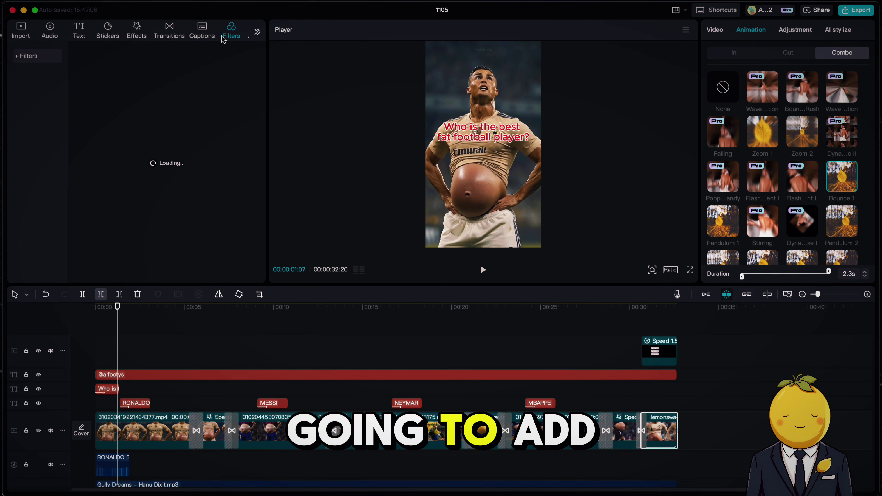
drag(146, 106, 108, 342)
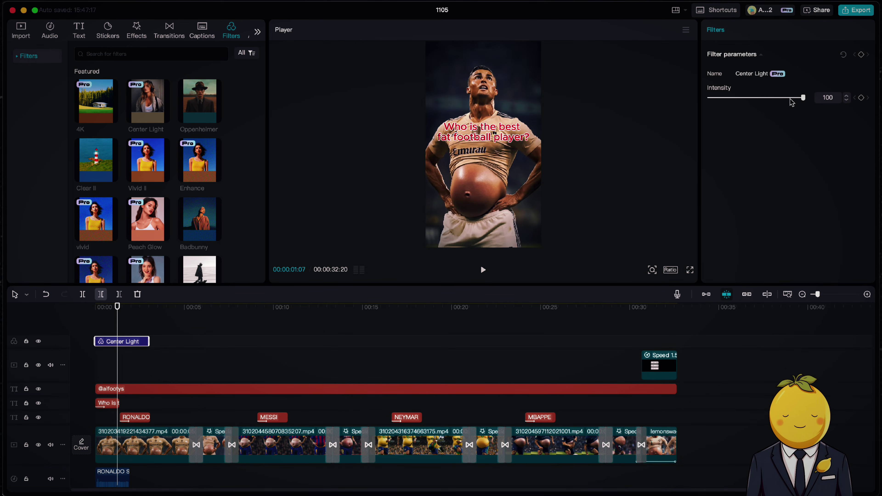
drag(792, 103, 760, 100)
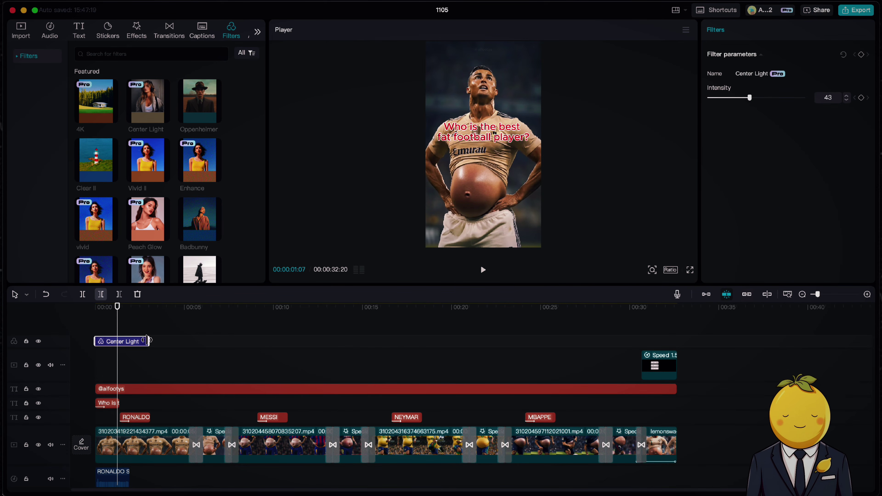
drag(147, 341, 758, 357)
drag(673, 345, 674, 345)
Add the Vivid II filter at reduced intensity and the Clear II filter, extend both over the whole video, and play it back.
drag(137, 186, 103, 331)
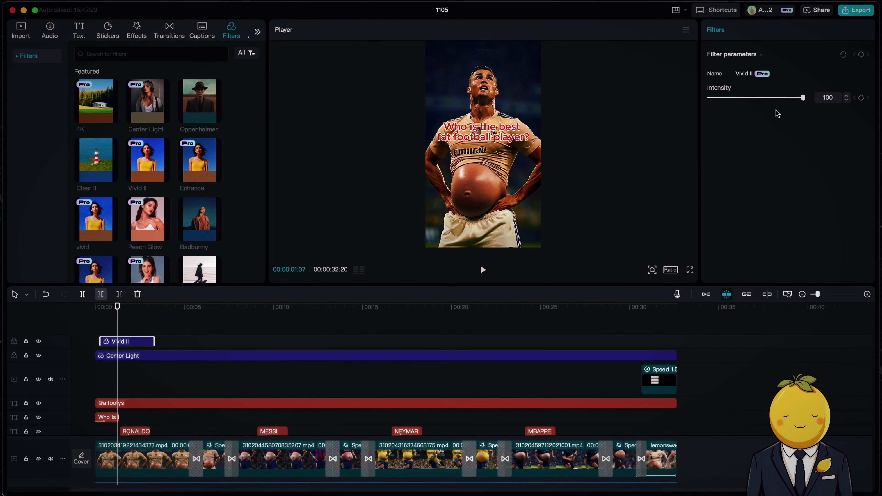
drag(748, 99, 729, 99)
drag(98, 167, 117, 348)
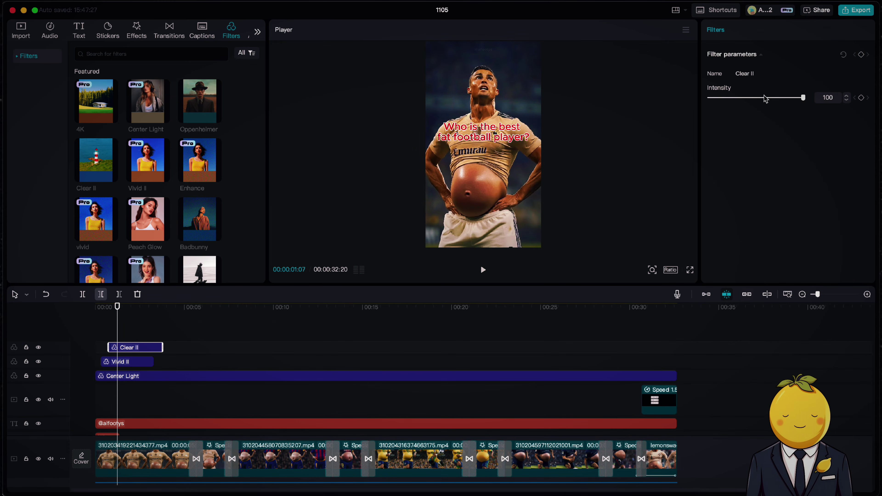
drag(128, 362, 108, 350)
drag(167, 337, 679, 362)
key(space)
scroll(506, 396, down, 3)
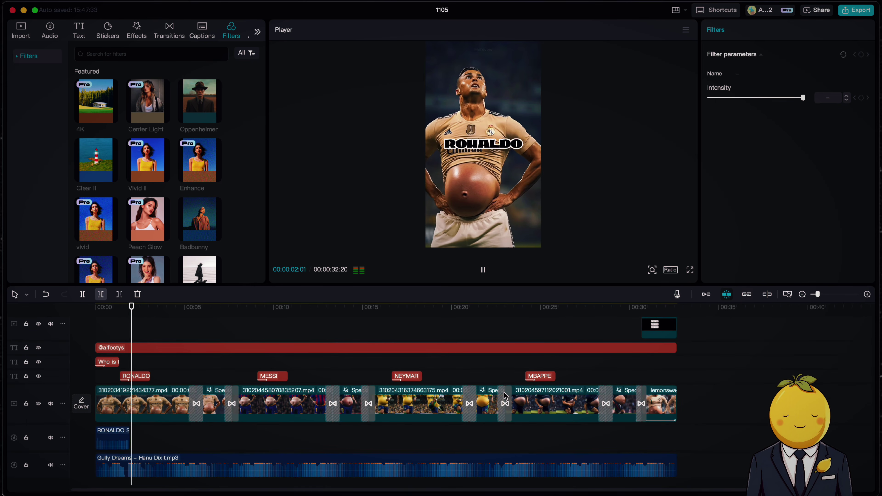
click(183, 314)
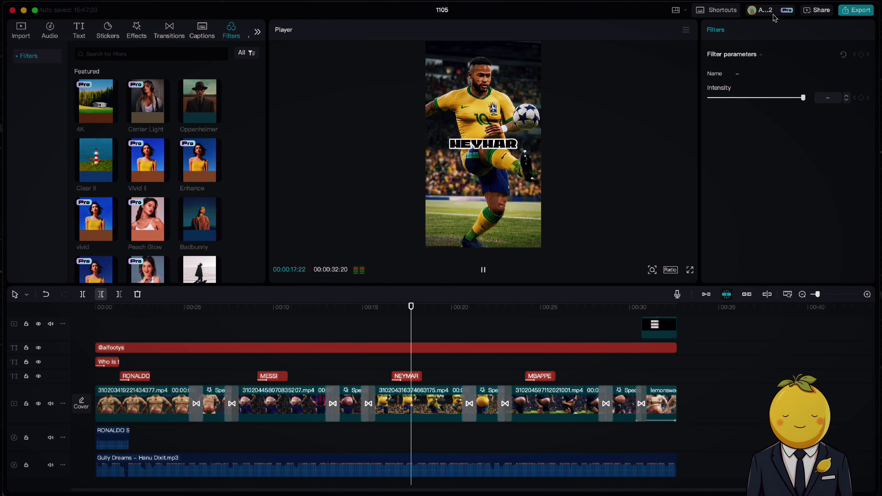
key(space)
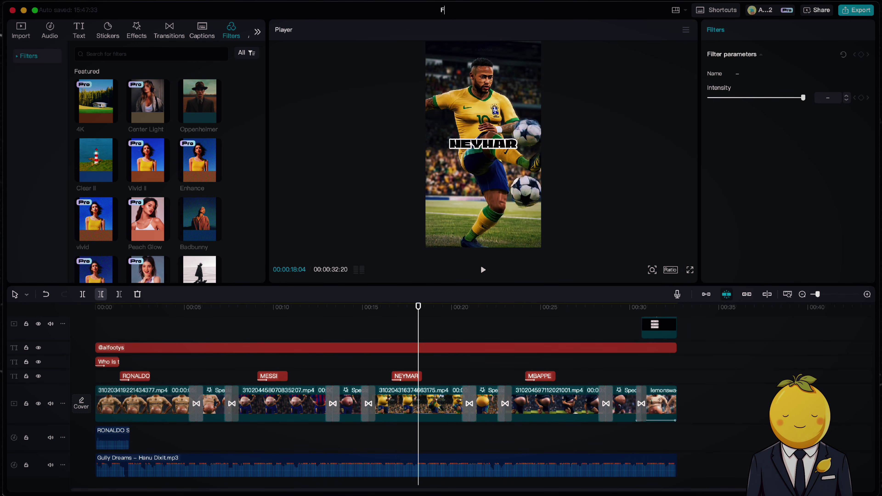
Rename the project as Fat Footballers and export it as a 4K HEVC mp4 at 30 fps.
text(ballers)
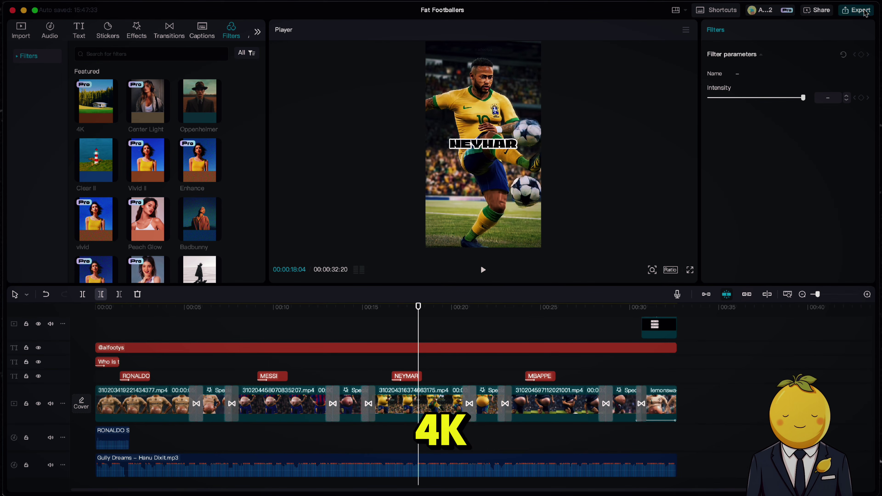
click(855, 10)
click(577, 378)
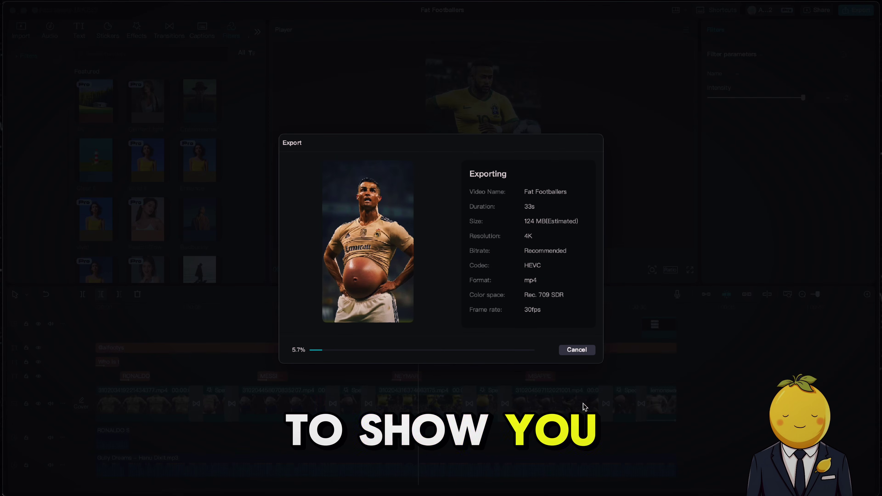